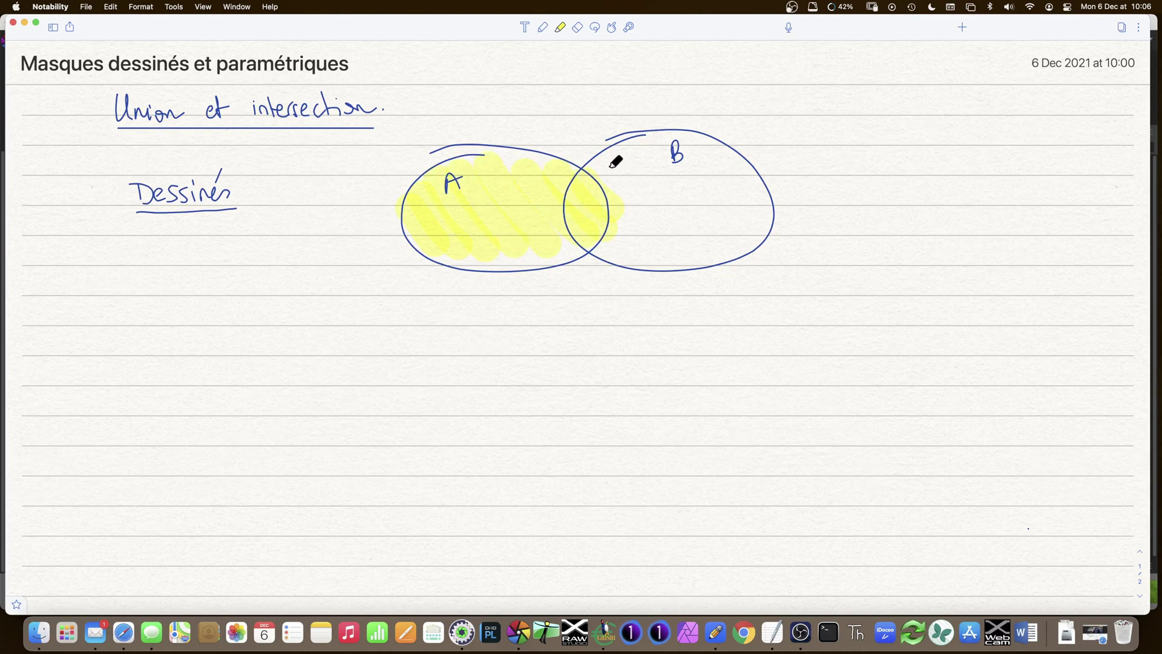
# - Highlight circle B in yellow in the Dessinés diagram and write "union" beside it
pyautogui.moveTo(752, 189)
pyautogui.mouseDown()
pyautogui.moveTo(668, 248)
pyautogui.moveTo(612, 225)
pyautogui.mouseUp()
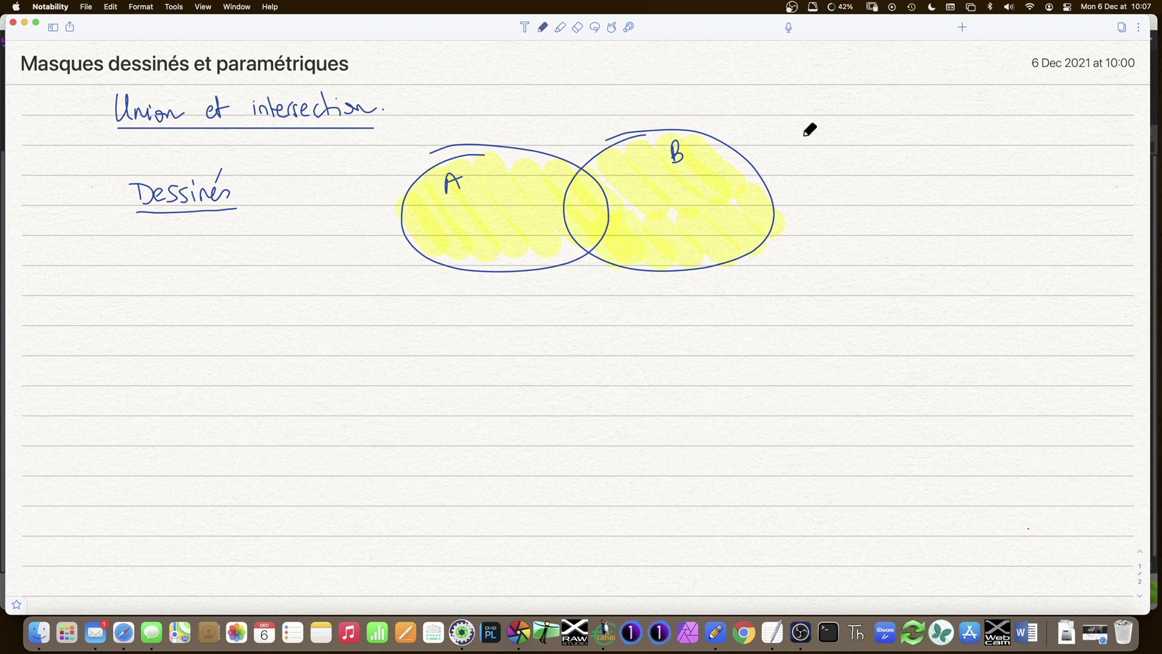
pyautogui.moveTo(864, 195); pyautogui.dragTo(939, 189)
pyautogui.click(958, 196)
# - Write "Paramétriques", draw two overlapping circles labelled A and B beside it, and highlight only their overlap in yellow
pyautogui.moveTo(142, 326)
pyautogui.mouseDown()
pyautogui.moveTo(194, 340)
pyautogui.moveTo(208, 351)
pyautogui.moveTo(215, 341)
pyautogui.moveTo(231, 351)
pyautogui.moveTo(236, 330)
pyautogui.moveTo(261, 352)
pyautogui.moveTo(265, 340)
pyautogui.moveTo(327, 342)
pyautogui.mouseUp()
pyautogui.moveTo(503, 321)
pyautogui.mouseDown()
pyautogui.moveTo(447, 338)
pyautogui.moveTo(444, 422)
pyautogui.moveTo(551, 443)
pyautogui.moveTo(662, 392)
pyautogui.moveTo(631, 324)
pyautogui.moveTo(503, 321)
pyautogui.mouseUp()
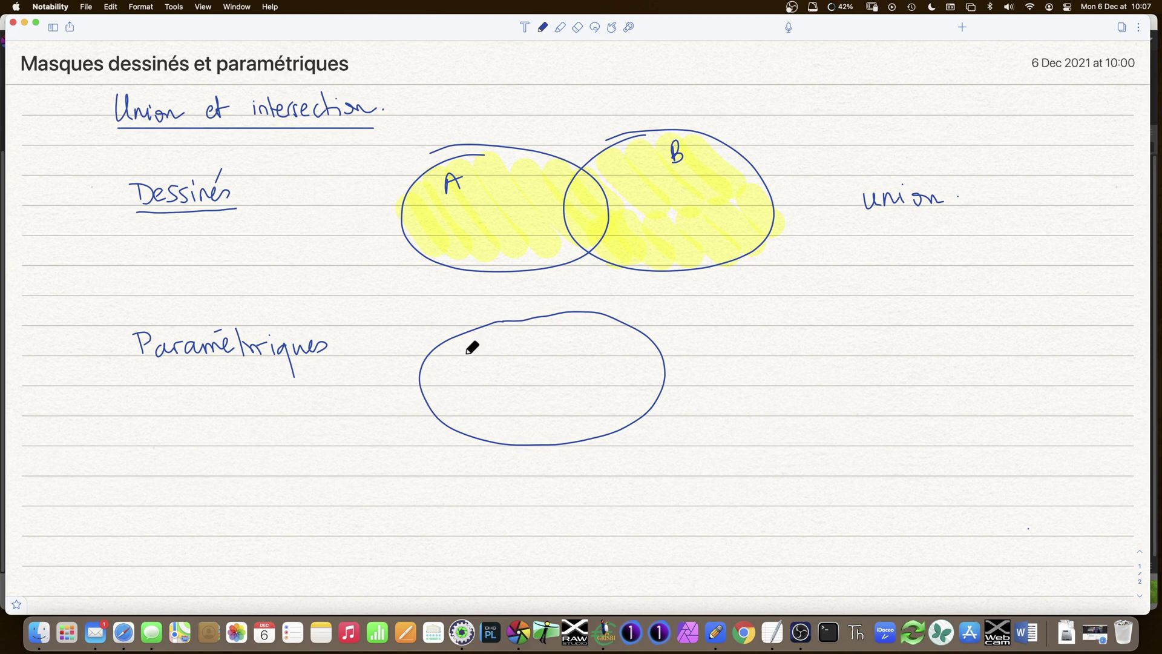
pyautogui.moveTo(458, 367); pyautogui.dragTo(476, 357)
pyautogui.moveTo(664, 314)
pyautogui.mouseDown()
pyautogui.moveTo(635, 329)
pyautogui.moveTo(628, 386)
pyautogui.moveTo(696, 431)
pyautogui.moveTo(823, 410)
pyautogui.moveTo(825, 347)
pyautogui.moveTo(733, 310)
pyautogui.moveTo(666, 314)
pyautogui.mouseUp()
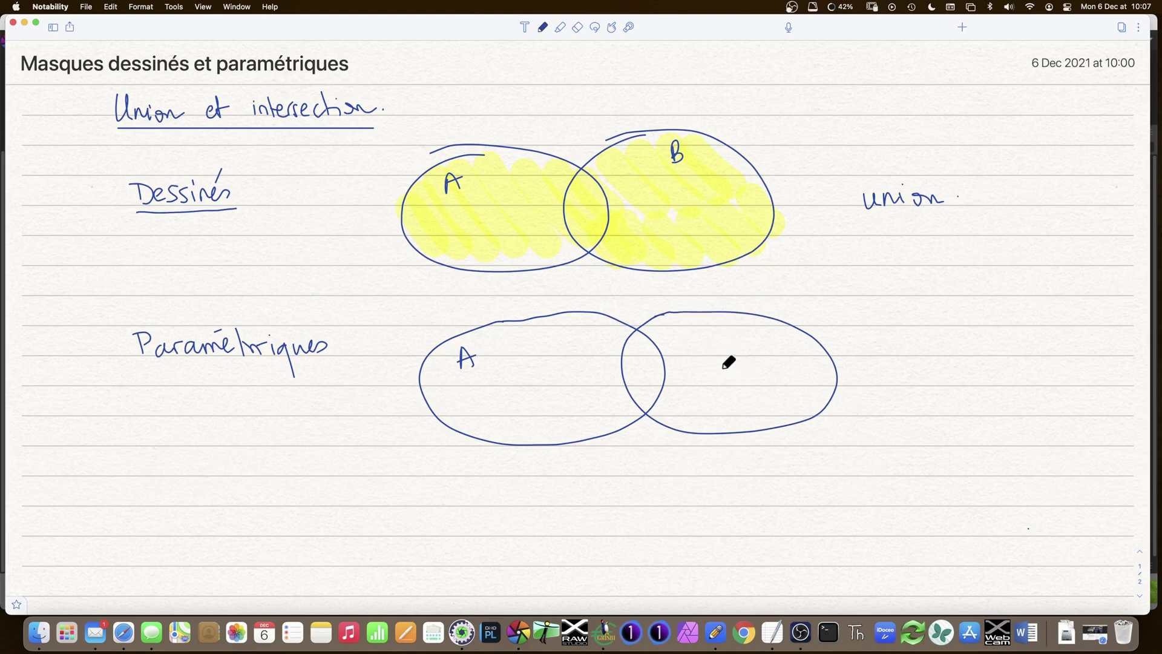
pyautogui.moveTo(711, 322); pyautogui.dragTo(714, 340)
pyautogui.moveTo(712, 322); pyautogui.dragTo(714, 339)
pyautogui.moveTo(643, 400); pyautogui.dragTo(643, 362)
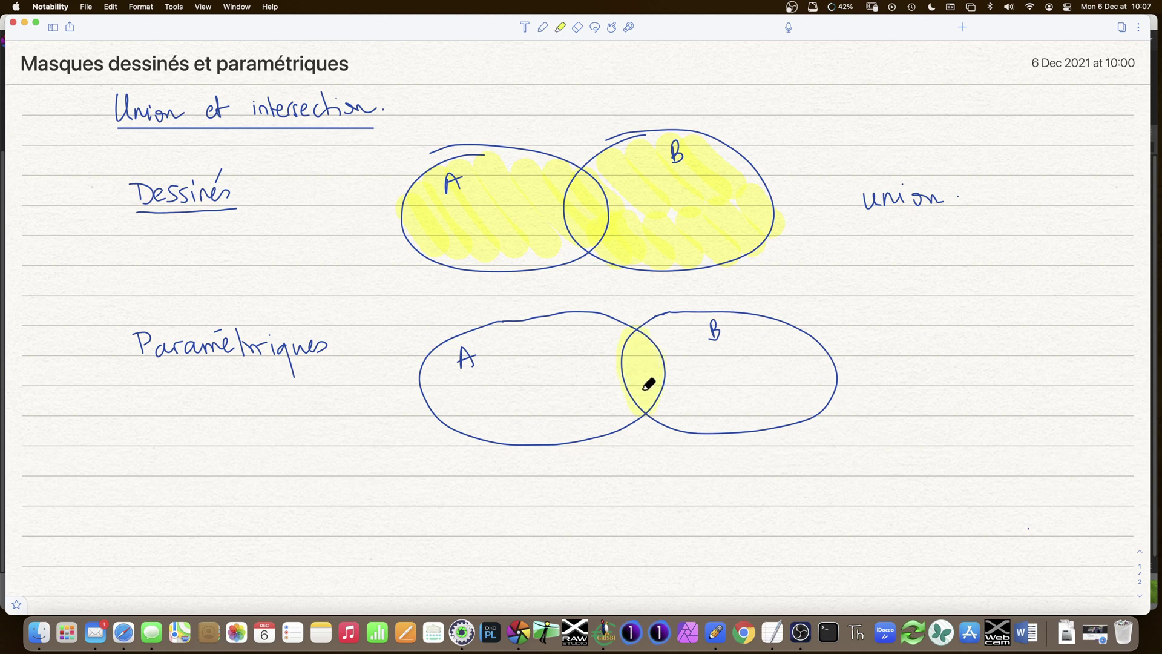
# - Write "intersection" beside the Paramétriques diagram in pen and underline the word Paramétriques
pyautogui.click(543, 27)
pyautogui.moveTo(893, 370)
pyautogui.mouseDown()
pyautogui.moveTo(936, 367)
pyautogui.moveTo(941, 380)
pyautogui.moveTo(982, 363)
pyautogui.moveTo(1019, 376)
pyautogui.mouseUp()
pyautogui.click(140, 366)
pyautogui.moveTo(153, 363); pyautogui.dragTo(334, 358)
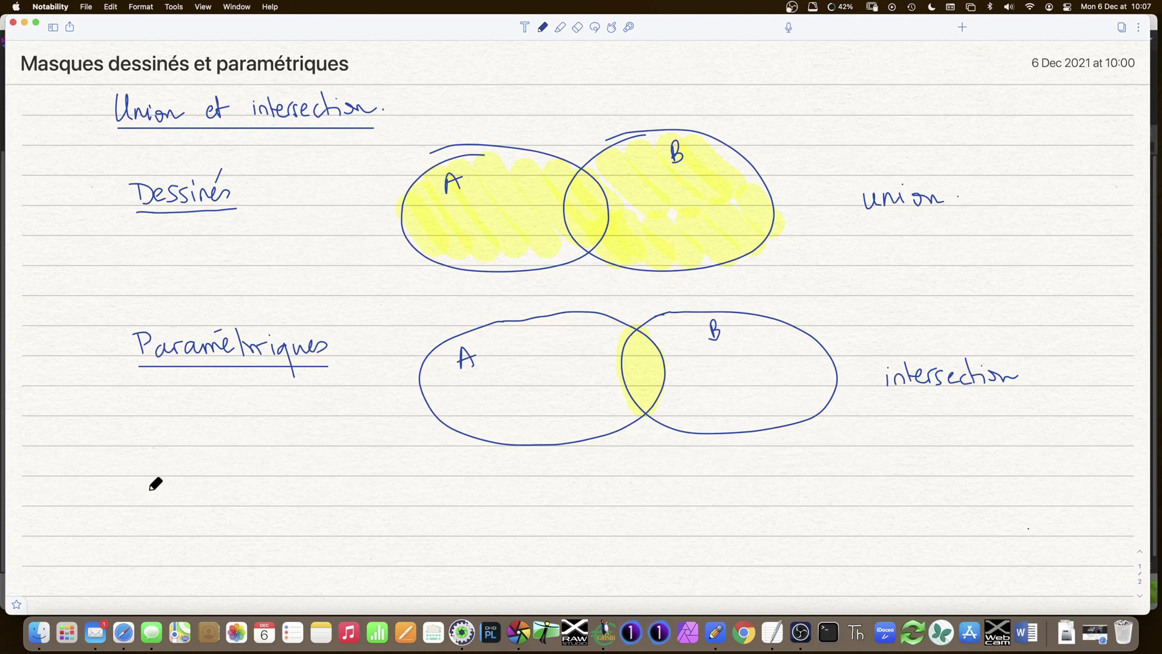
# - Write "D & P" below the Paramétriques row and draw two overlapping circles labelled A and B beside it
pyautogui.moveTo(149, 484); pyautogui.dragTo(151, 506)
pyautogui.moveTo(141, 485)
pyautogui.mouseDown()
pyautogui.moveTo(155, 505)
pyautogui.moveTo(206, 499)
pyautogui.mouseUp()
pyautogui.moveTo(448, 474)
pyautogui.mouseDown()
pyautogui.moveTo(492, 573)
pyautogui.moveTo(628, 552)
pyautogui.moveTo(610, 494)
pyautogui.moveTo(516, 464)
pyautogui.moveTo(453, 475)
pyautogui.mouseUp()
pyautogui.moveTo(437, 515); pyautogui.dragTo(463, 500)
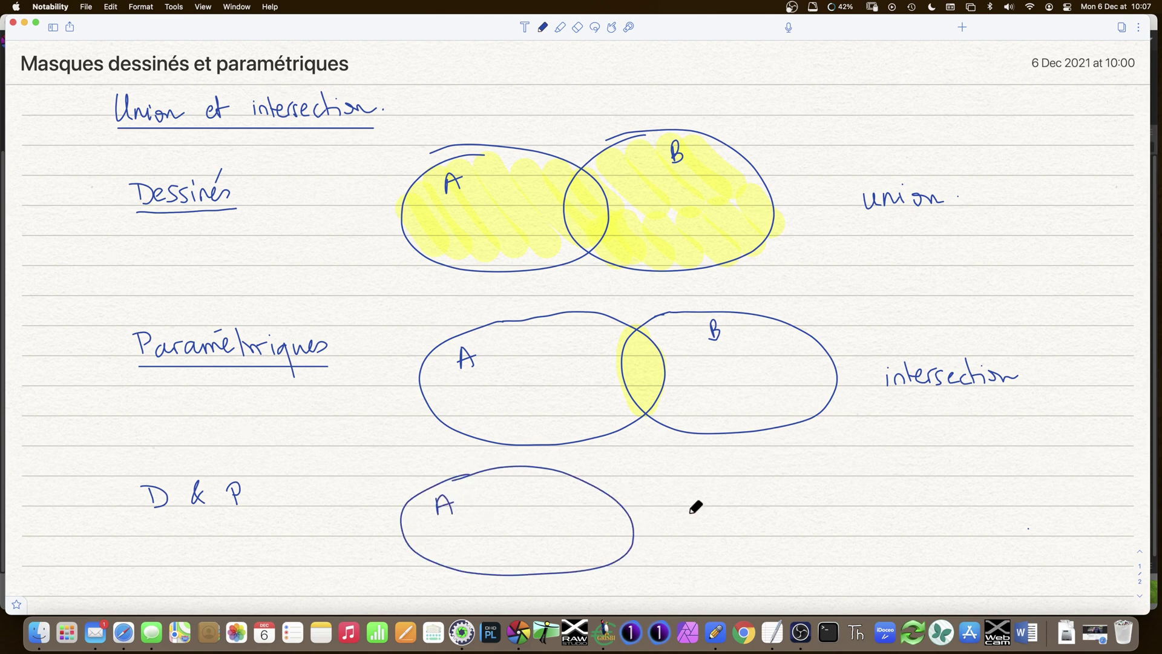
pyautogui.moveTo(632, 468)
pyautogui.mouseDown()
pyautogui.moveTo(582, 490)
pyautogui.moveTo(596, 561)
pyautogui.moveTo(726, 566)
pyautogui.moveTo(767, 499)
pyautogui.moveTo(658, 470)
pyautogui.moveTo(714, 497)
pyautogui.mouseUp()
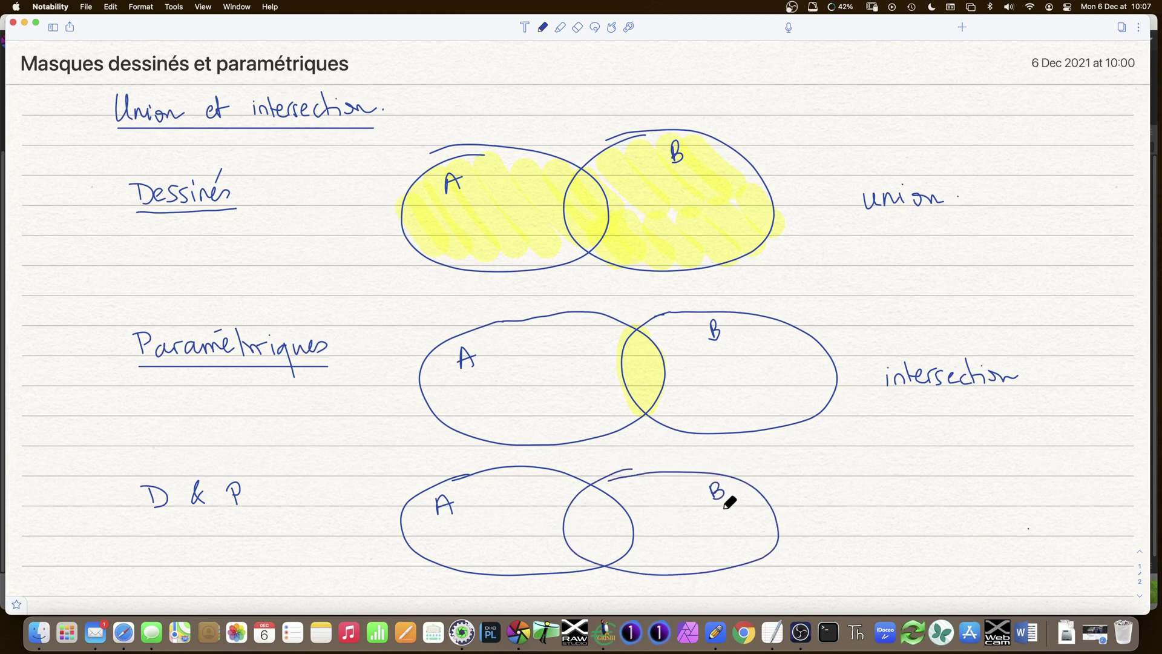
# - Highlight the overlap of the D & P circles in yellow and handwrite a label beside the diagram
pyautogui.click(560, 27)
pyautogui.moveTo(594, 494)
pyautogui.mouseDown()
pyautogui.moveTo(582, 535)
pyautogui.moveTo(610, 510)
pyautogui.mouseUp()
pyautogui.click(543, 27)
pyautogui.moveTo(864, 502)
pyautogui.mouseDown()
pyautogui.moveTo(911, 506)
pyautogui.moveTo(940, 487)
pyautogui.moveTo(944, 501)
pyautogui.moveTo(993, 501)
pyautogui.mouseUp()
pyautogui.click(1000, 502)
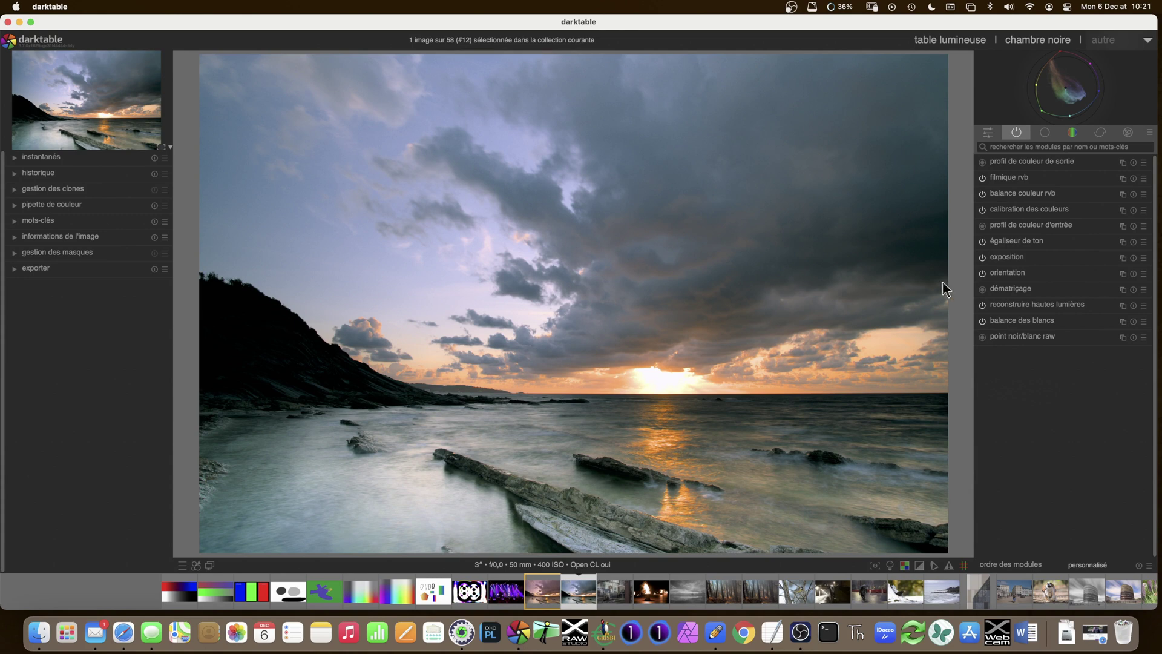
# - In darktable, open the égaliseur de ton module, try raising its advanced curve around -6 to -5 EV, and reset the curve
pyautogui.click(1017, 240)
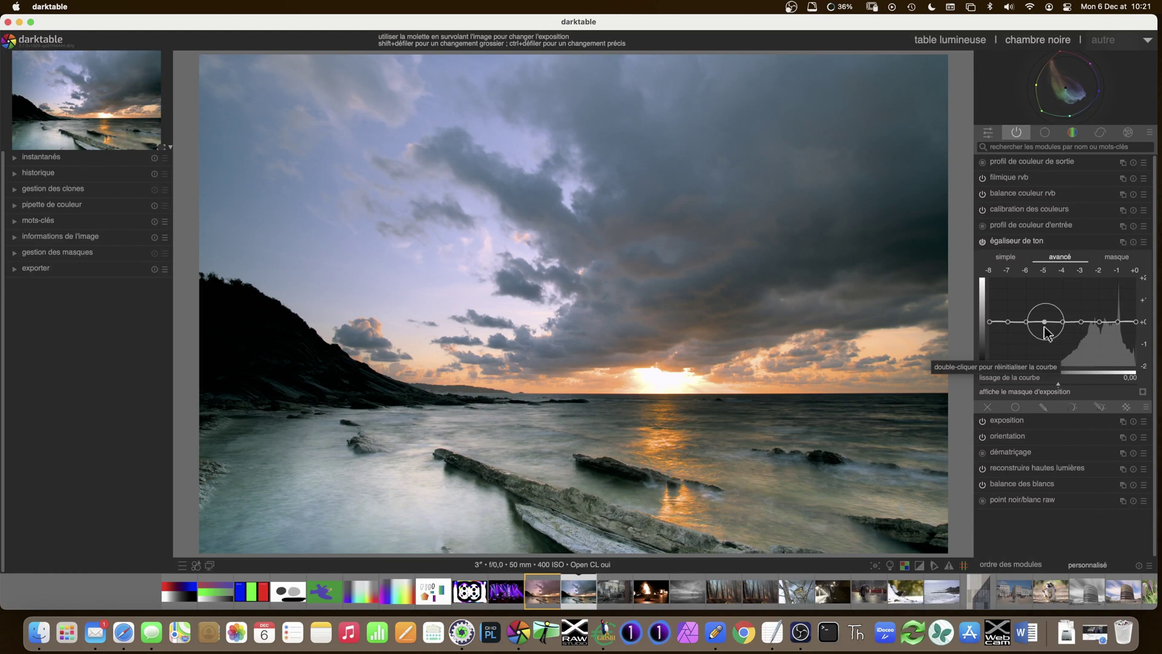
pyautogui.moveTo(1032, 326); pyautogui.dragTo(1035, 300)
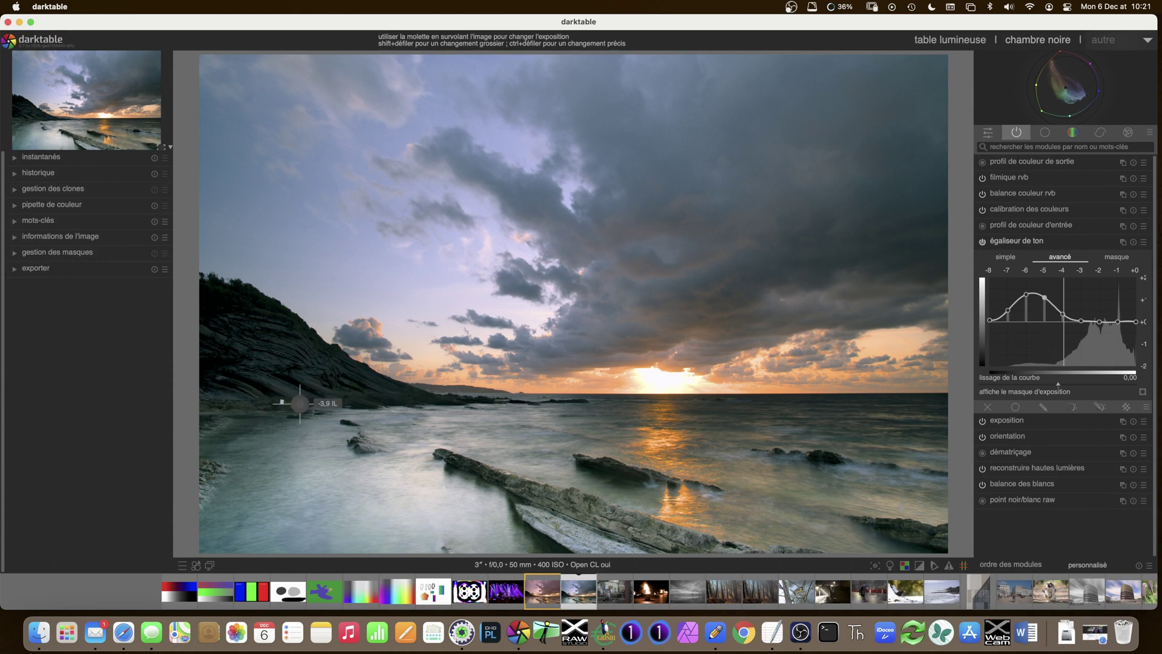
pyautogui.doubleClick(1031, 301)
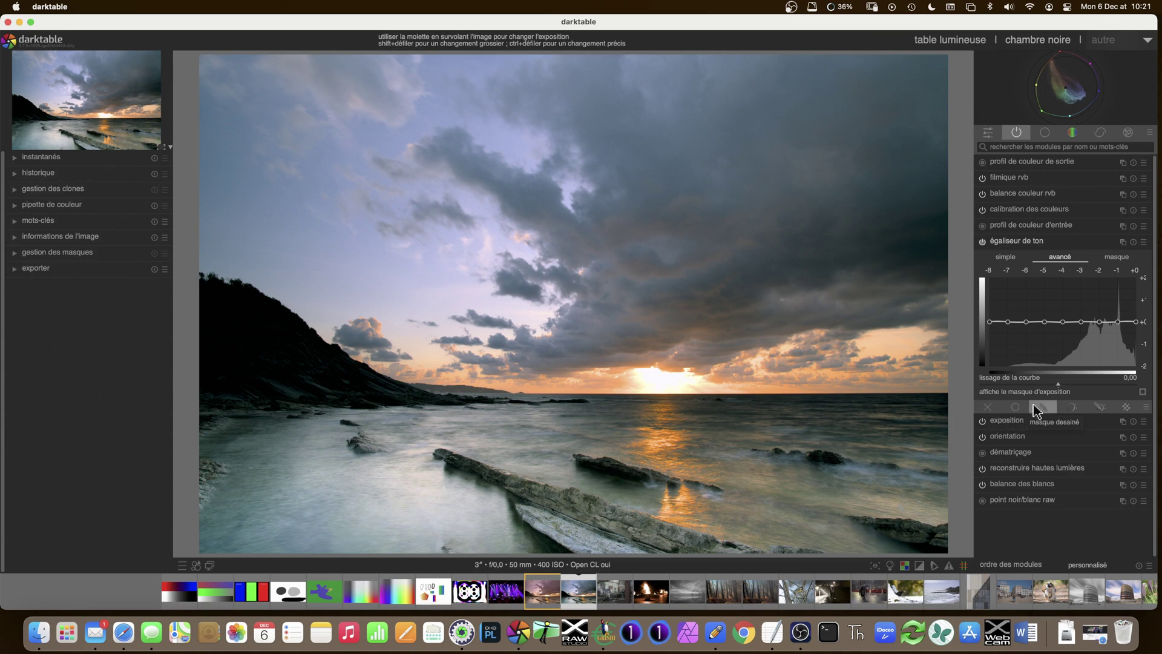
# - Enable the drawn and parametric mask for égaliseur de ton and delete all existing shapes in the mask manager
pyautogui.click(1100, 408)
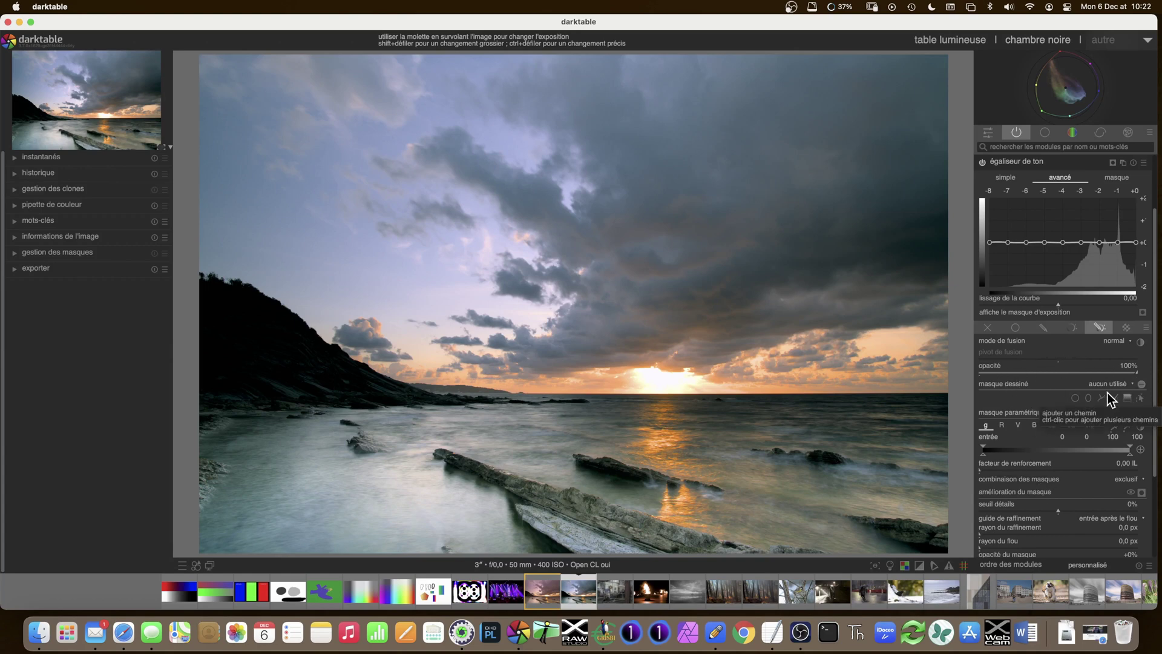
pyautogui.click(19, 253)
pyautogui.click(58, 291)
pyautogui.click(44, 312)
pyautogui.rightClick(49, 314)
pyautogui.click(65, 327)
pyautogui.rightClick(52, 303)
pyautogui.click(56, 310)
pyautogui.rightClick(45, 294)
pyautogui.click(53, 306)
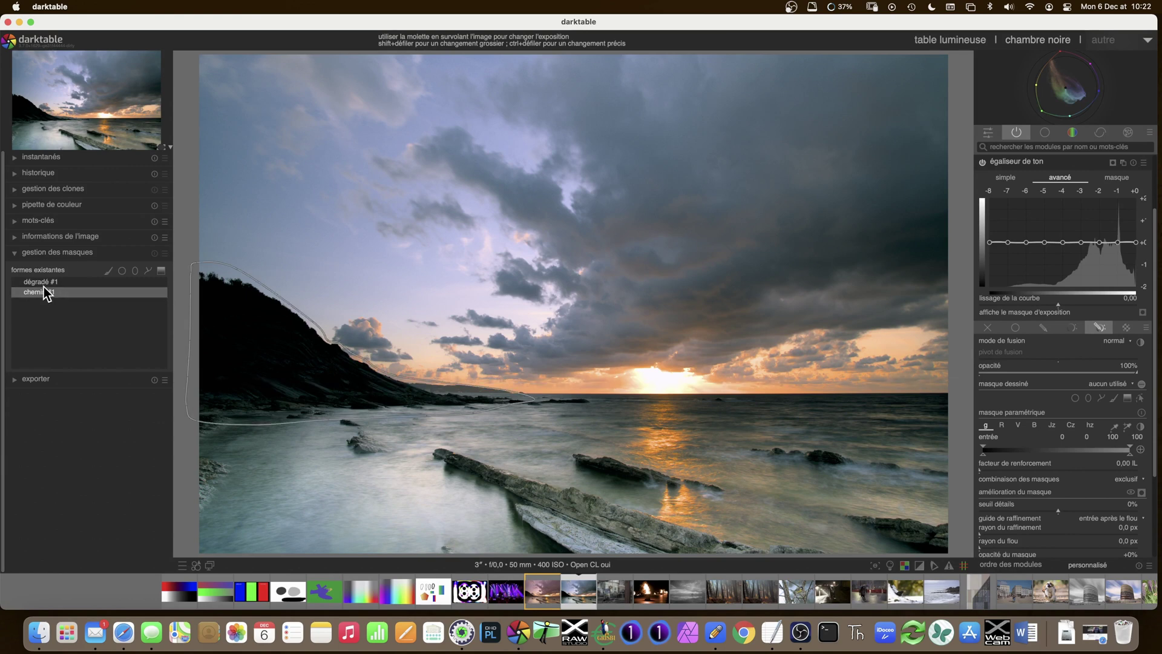
pyautogui.rightClick(40, 281)
pyautogui.click(66, 294)
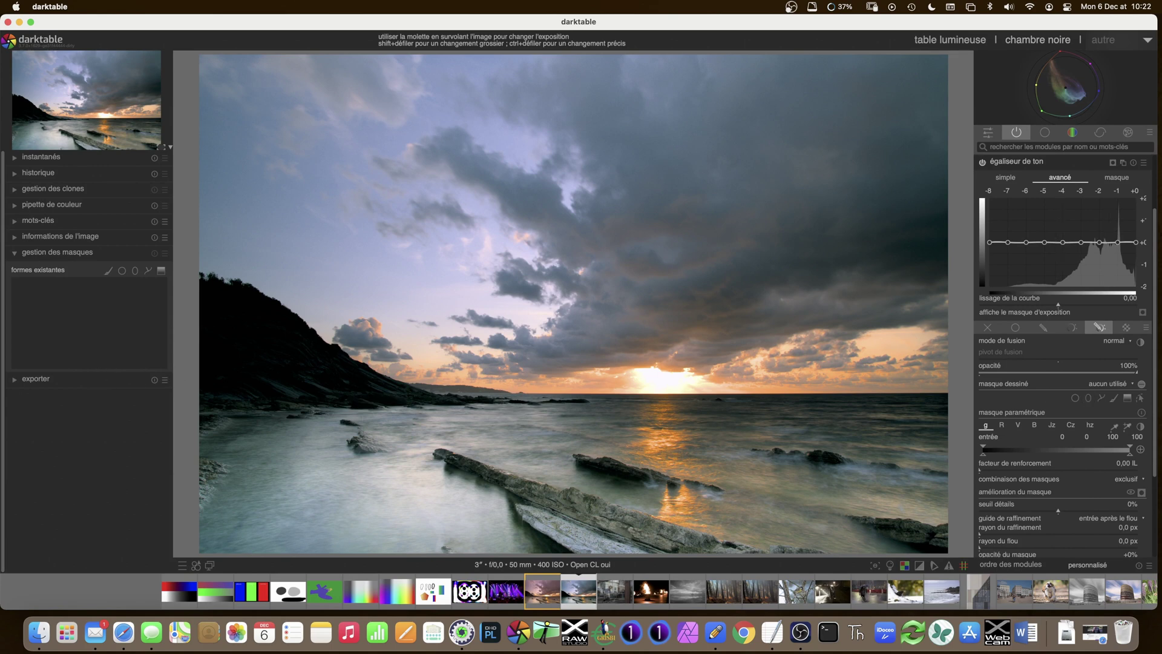
# - Add a horizontal gradient mask near the horizon covering the sky, check it with the mask display, and hide its handles
pyautogui.click(1071, 425)
pyautogui.scroll(-3, 1077, 435)
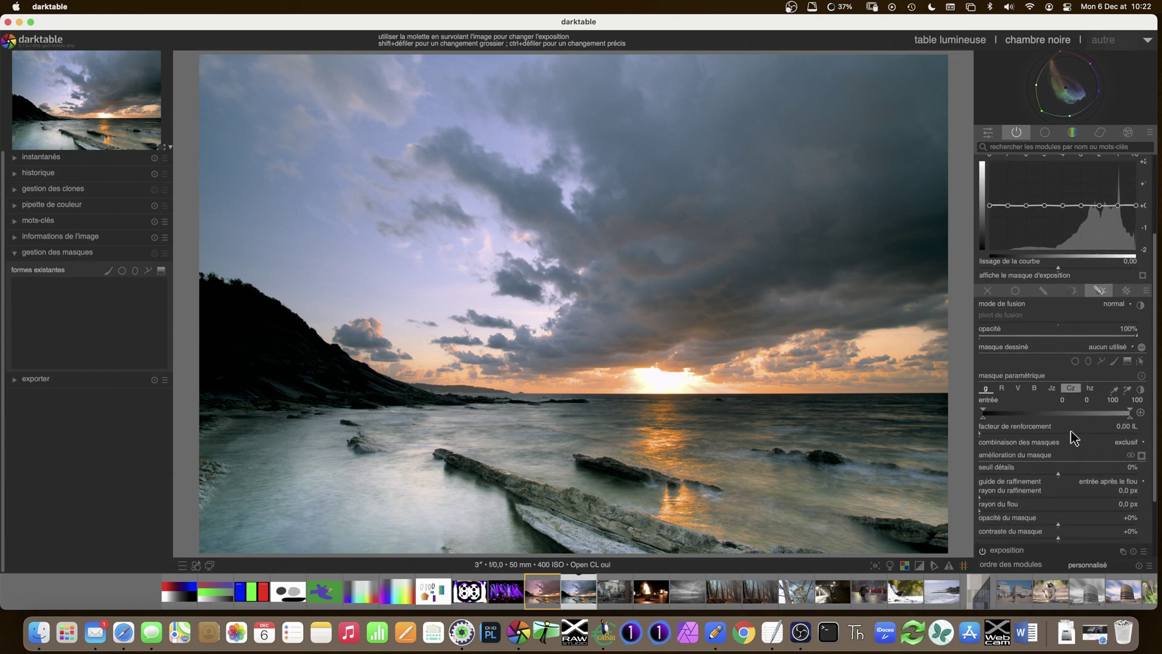
pyautogui.click(1127, 362)
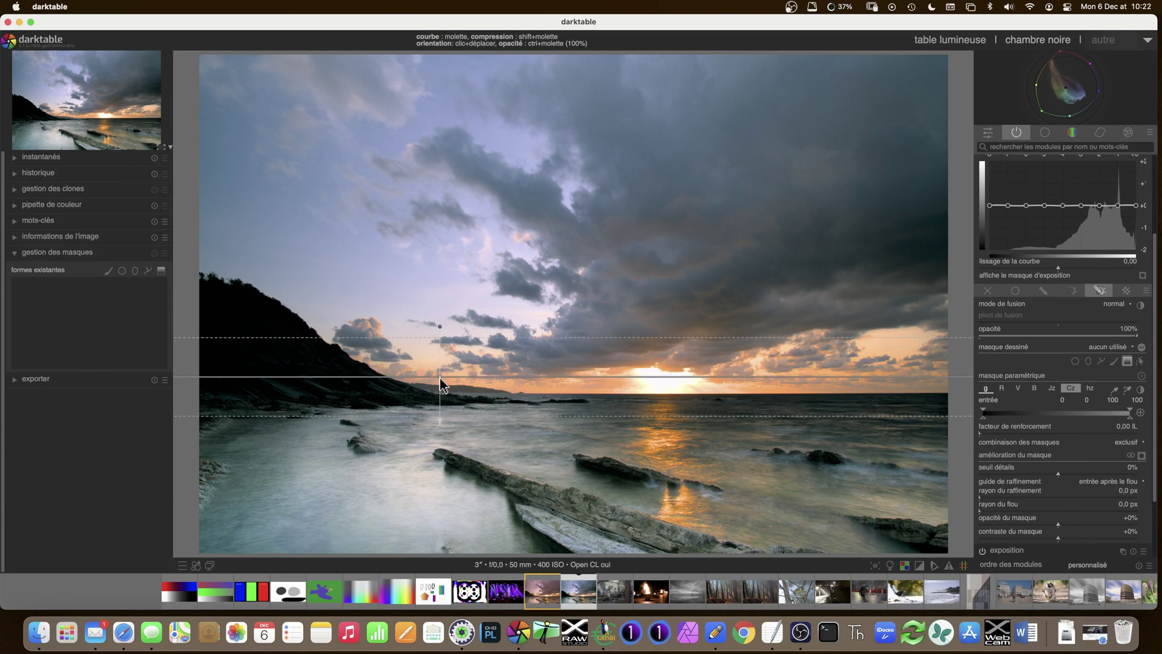
pyautogui.click(440, 379)
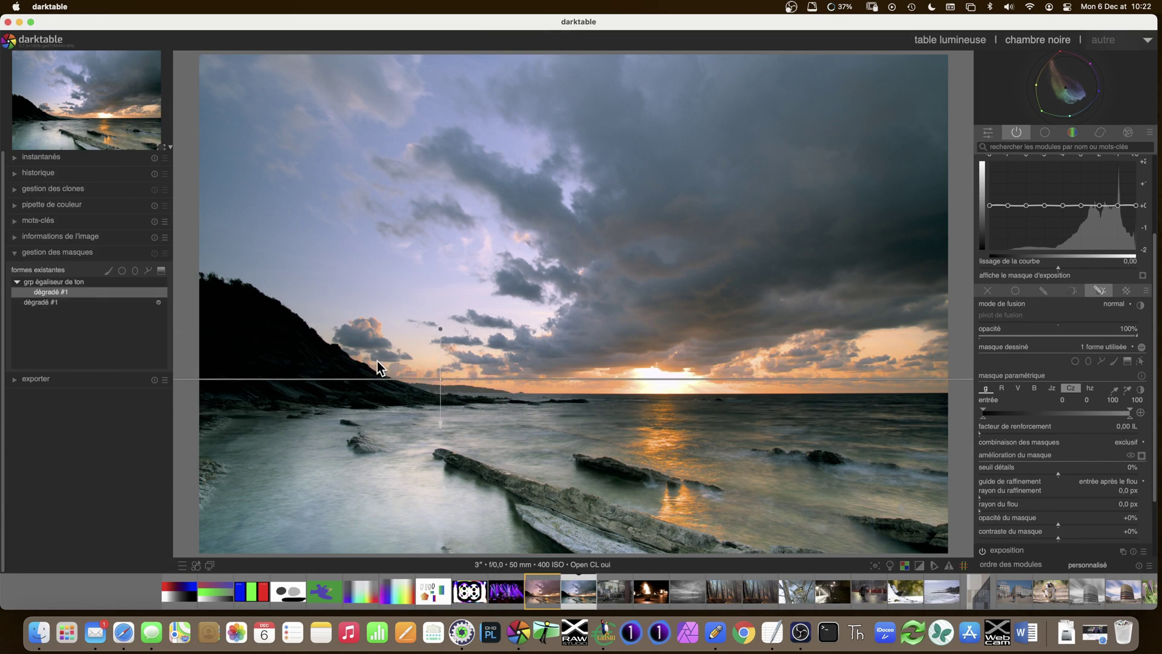
pyautogui.click(1142, 456)
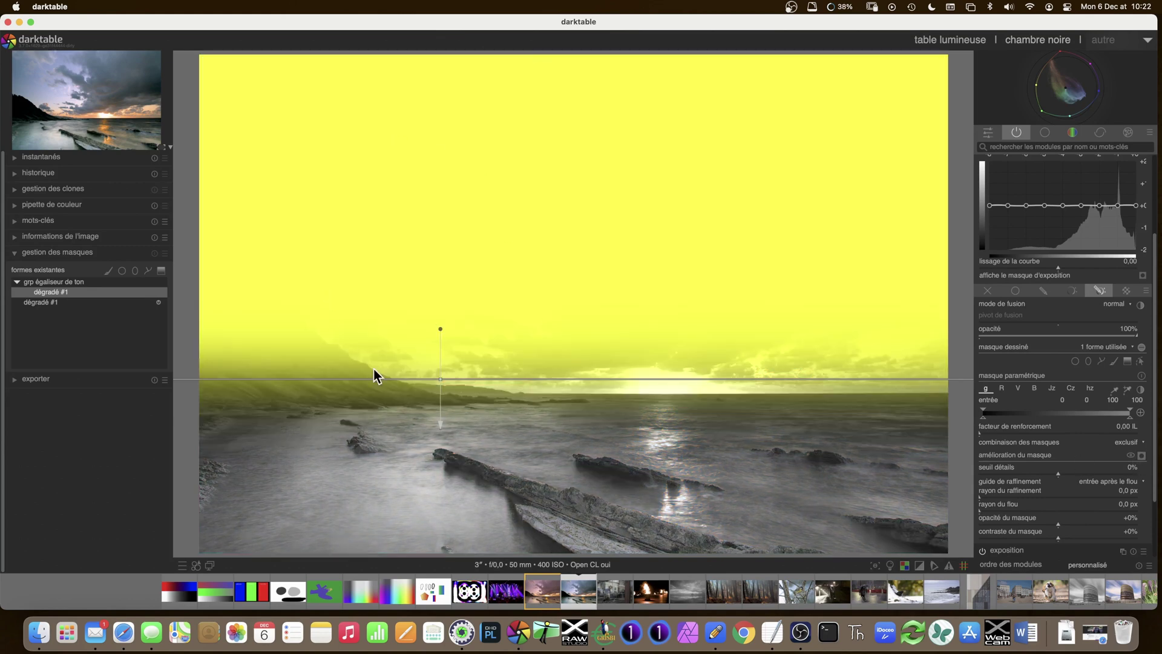
pyautogui.moveTo(441, 379); pyautogui.dragTo(438, 383)
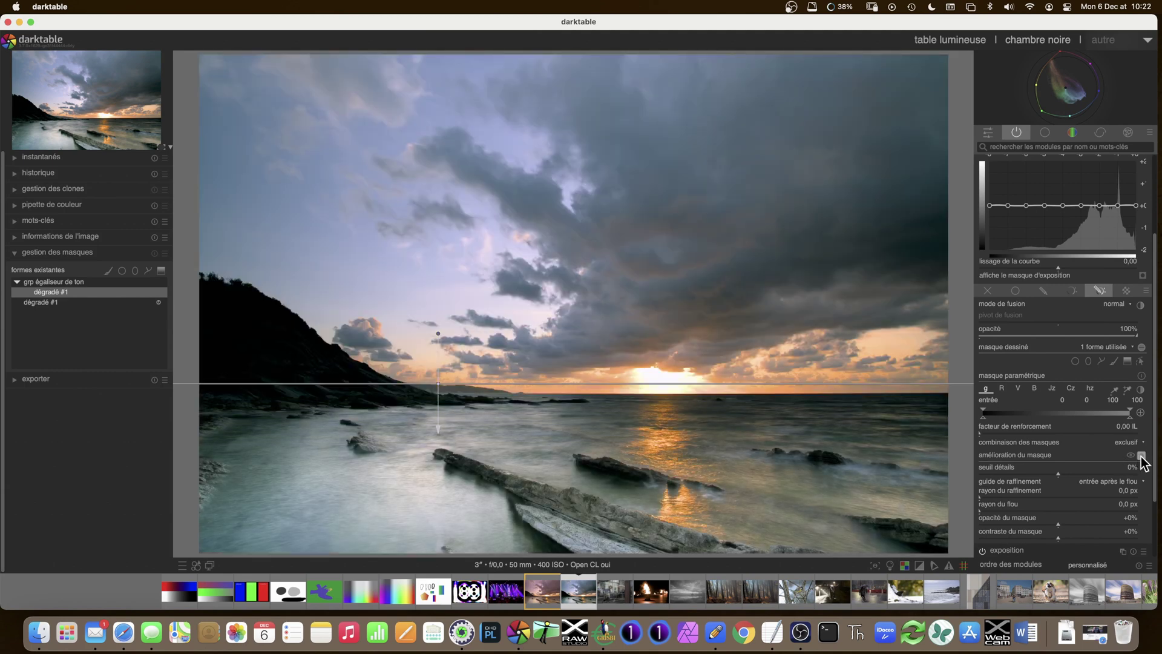
pyautogui.click(1140, 362)
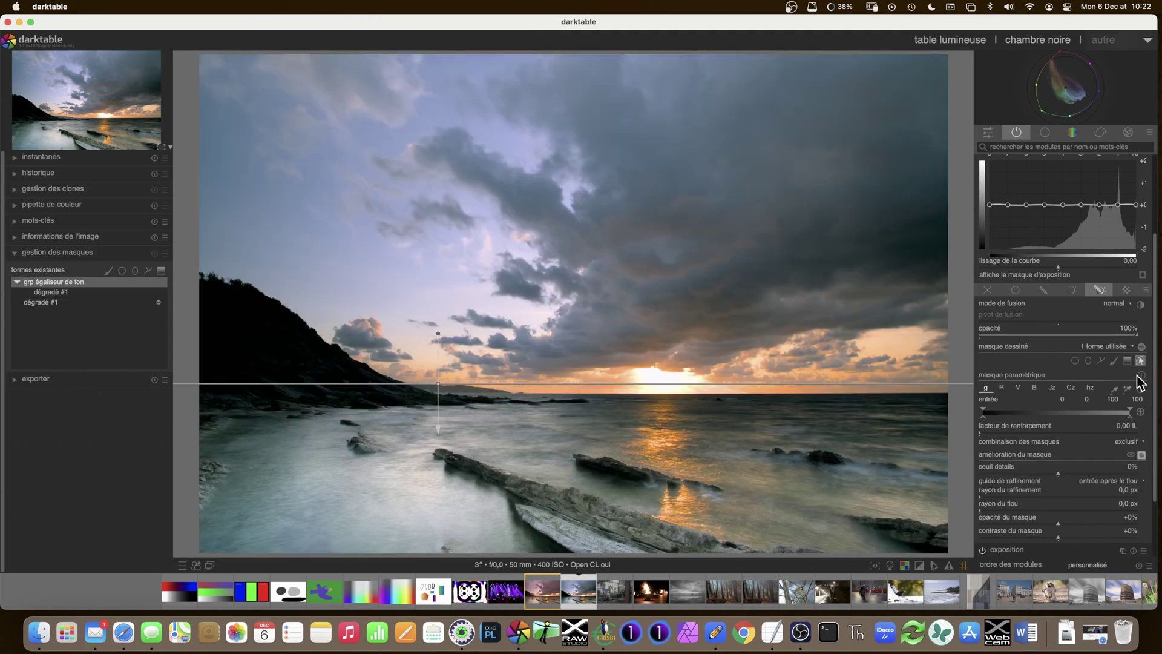
pyautogui.click(1139, 363)
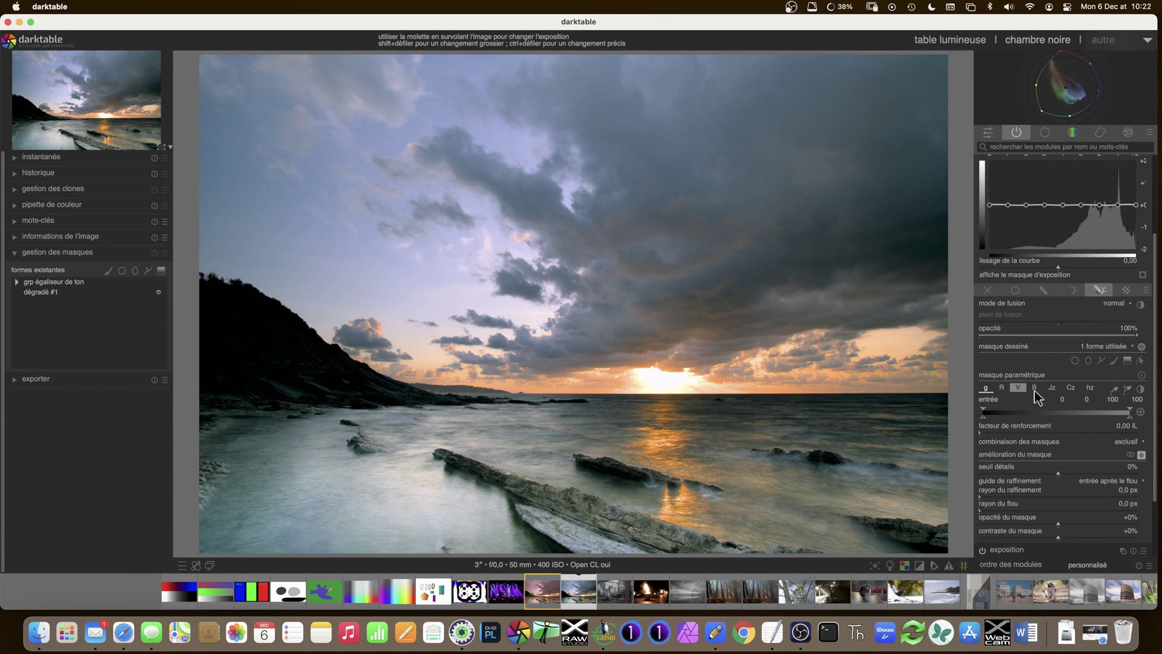
# - Examine the hz, Cz and Jz channel data to judge which parametric channel separates the dark hillside from the sky
pyautogui.click(1088, 388)
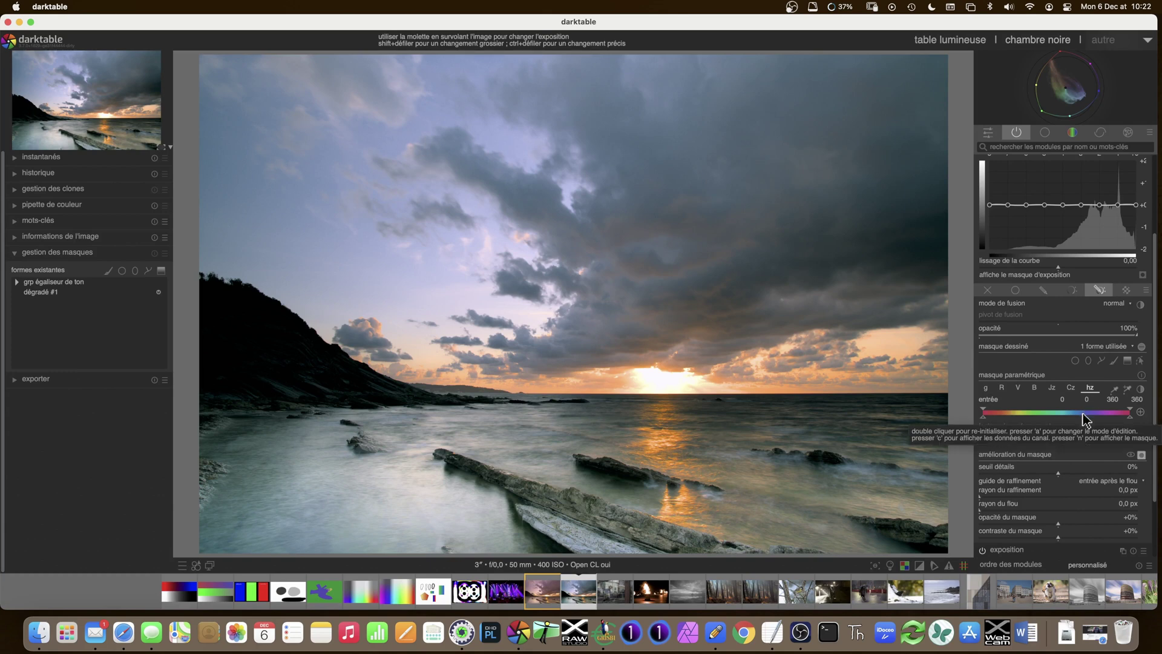
pyautogui.press('c')
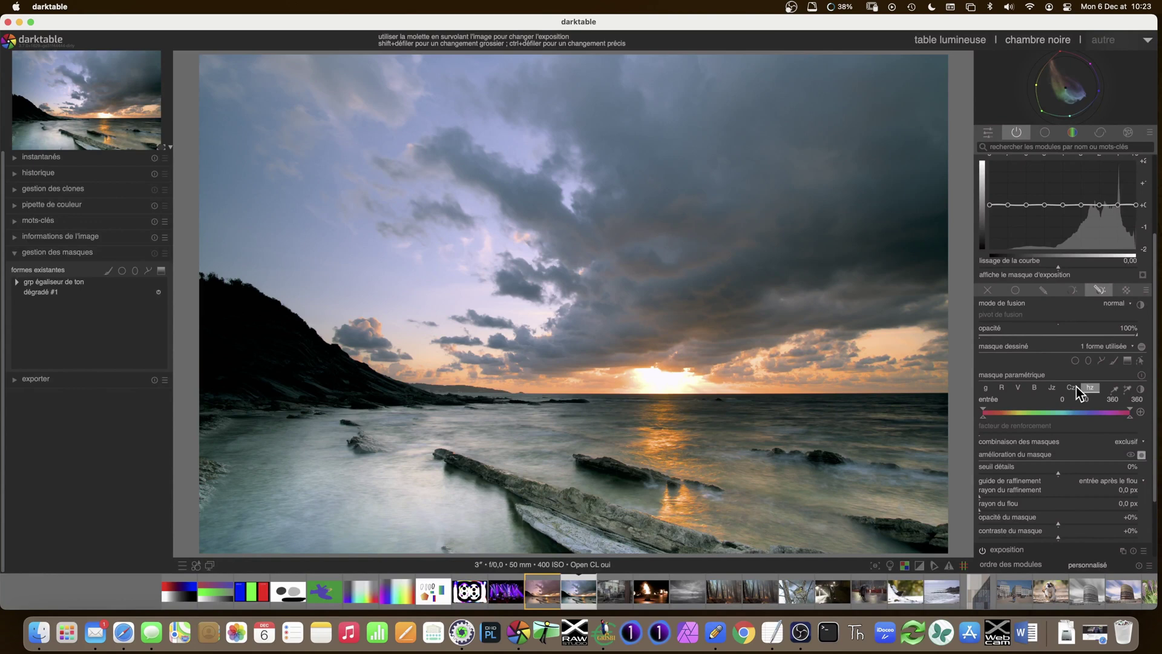
pyautogui.click(1071, 388)
pyautogui.click(1087, 387)
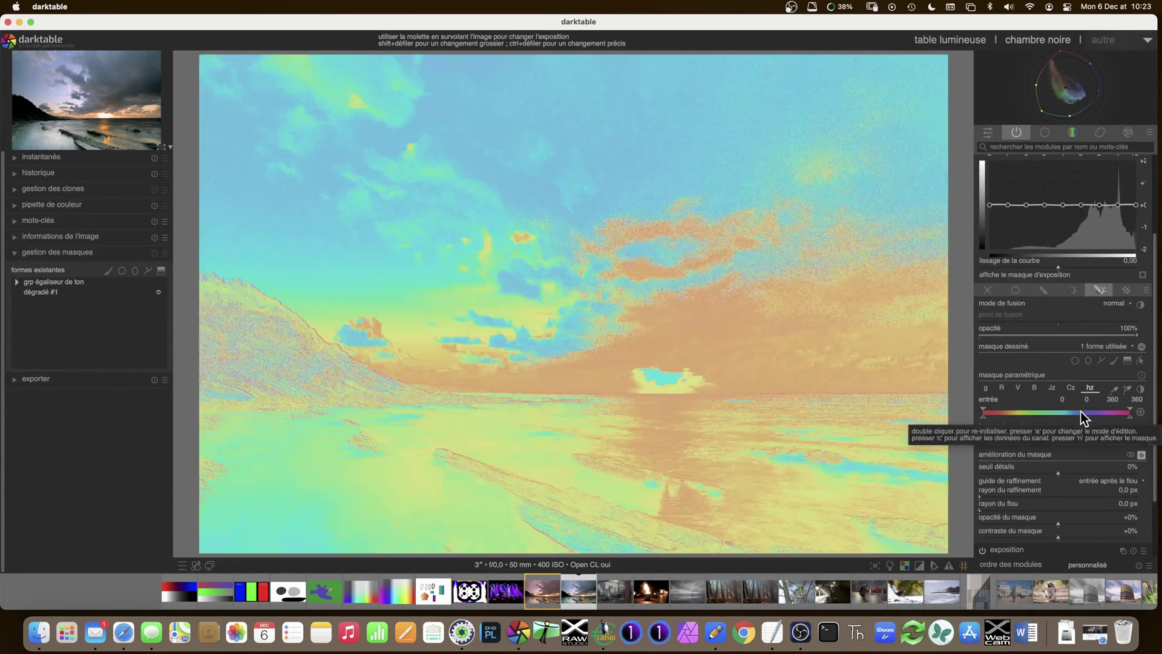
pyautogui.click(1071, 387)
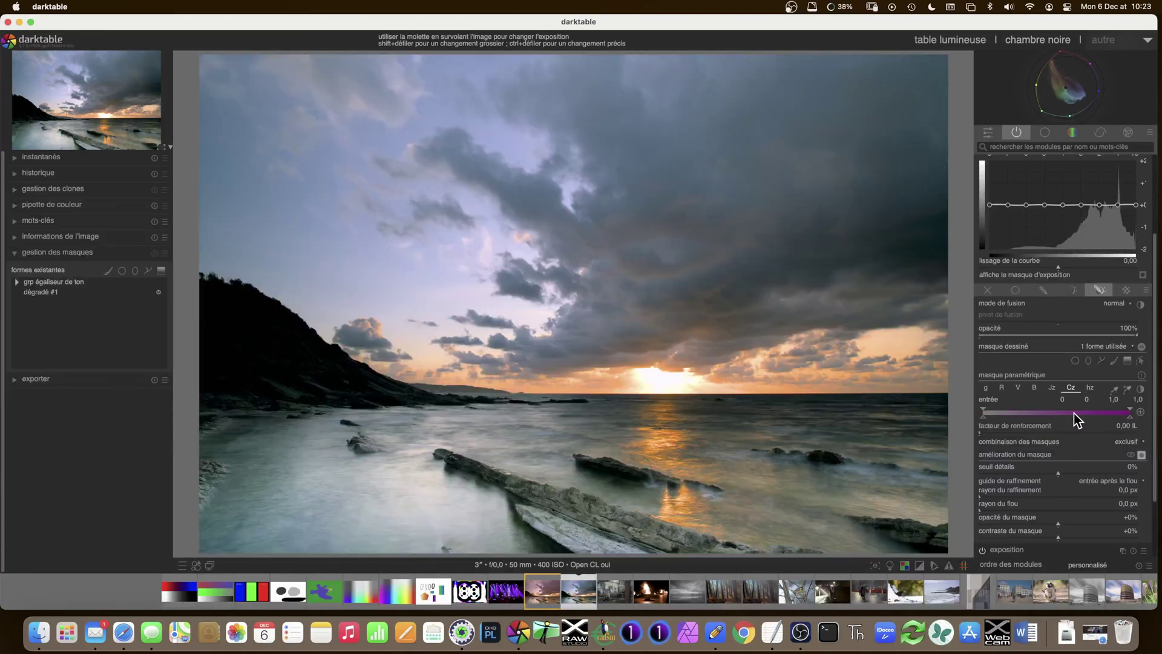
pyautogui.moveTo(1074, 413)
pyautogui.click(1052, 387)
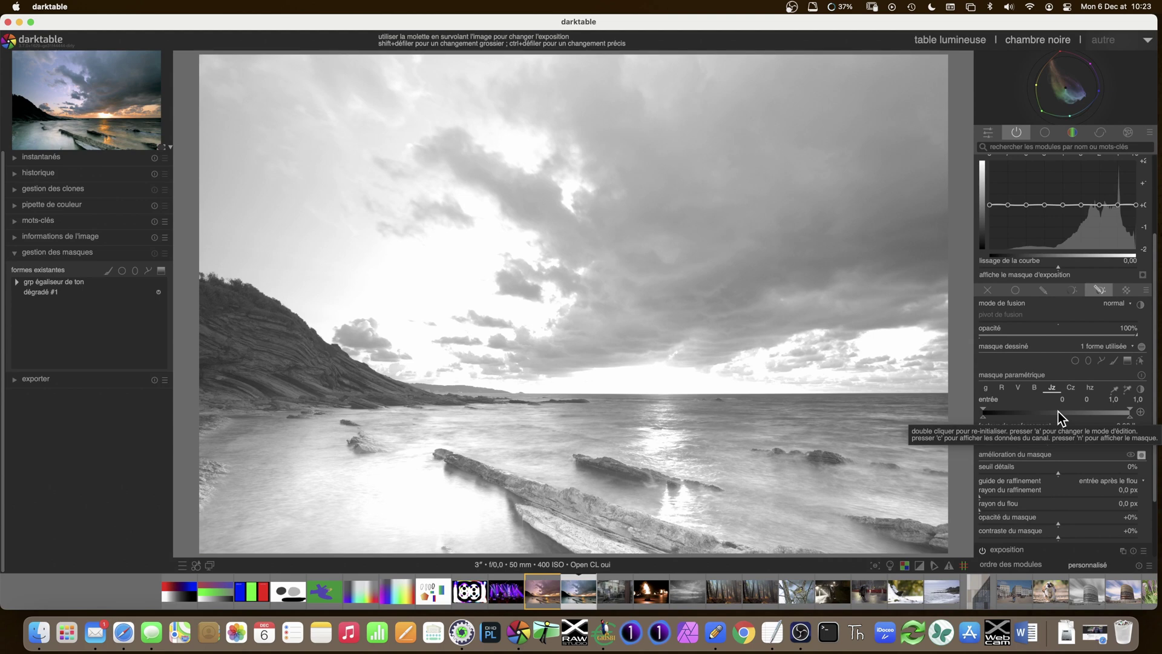
# - Display the mask and restrict the parametric mask's Jz input to dark tones, with upper limits of 0.17 and 0.35
pyautogui.click(1052, 388)
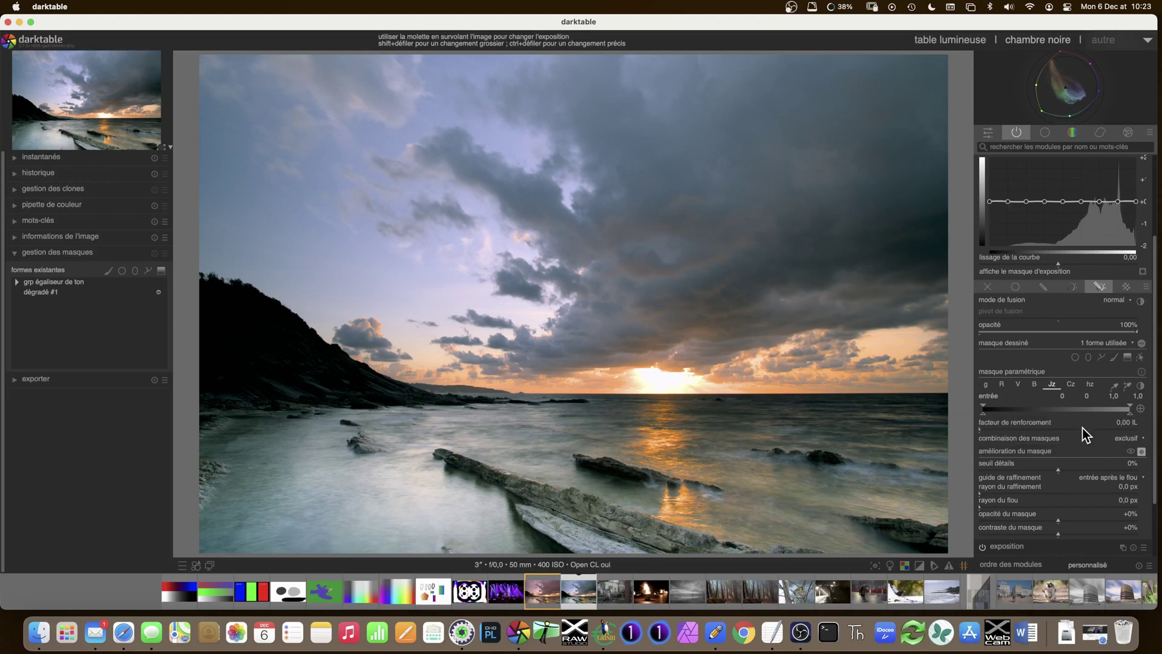
pyautogui.click(1142, 453)
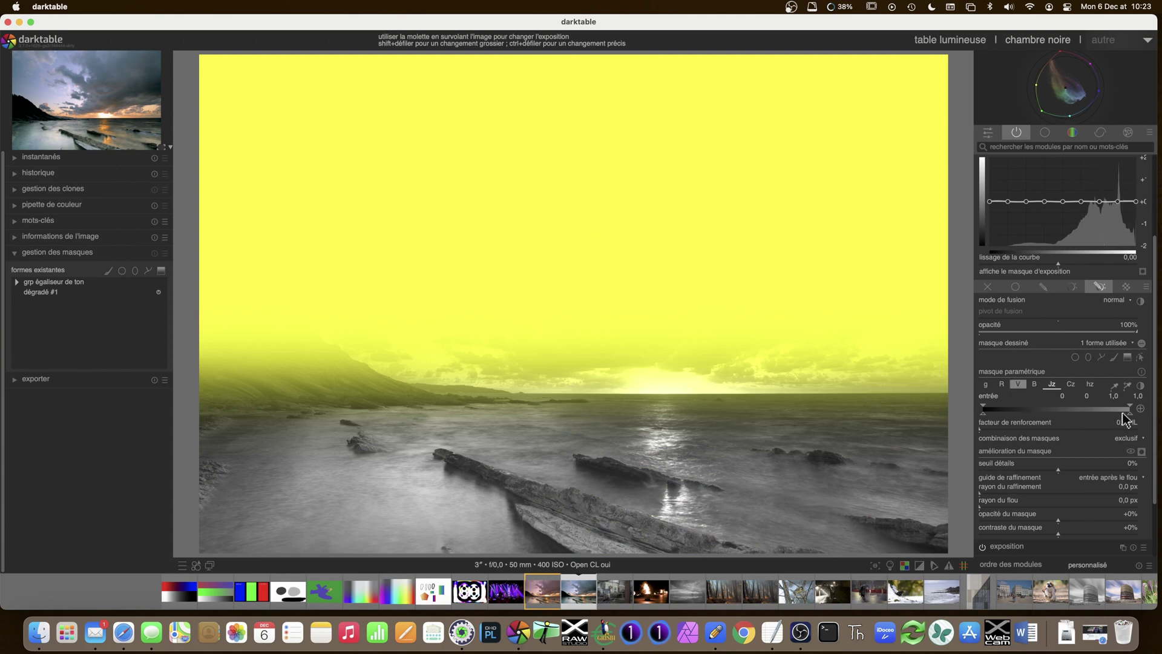
pyautogui.moveTo(1129, 413); pyautogui.dragTo(1077, 413)
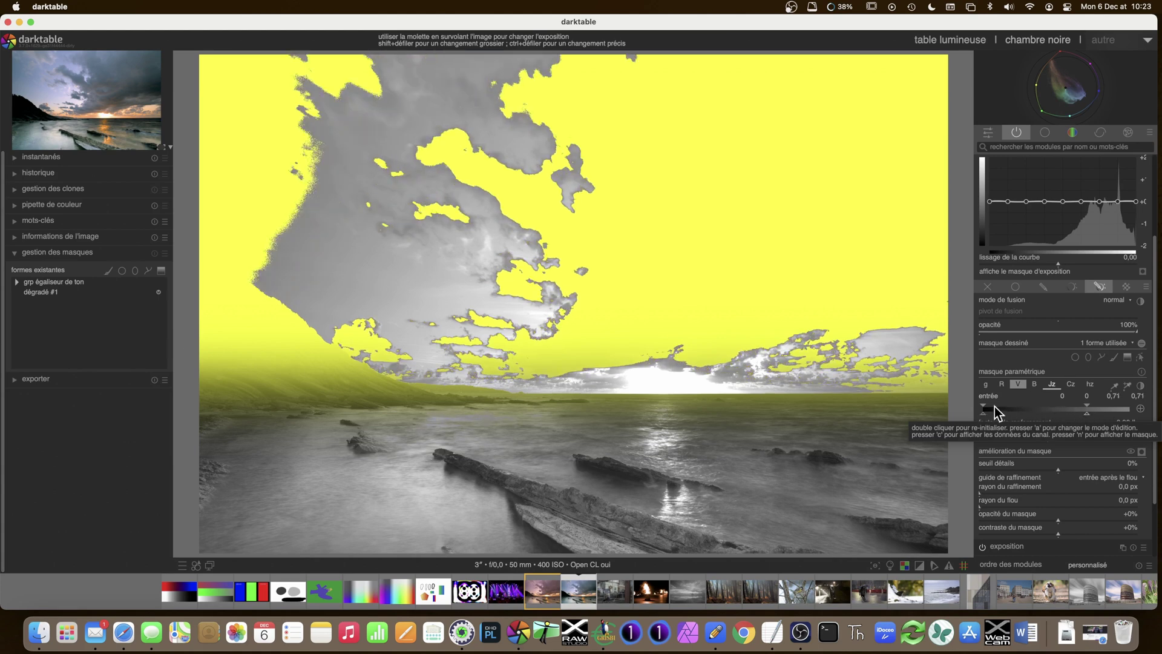
pyautogui.moveTo(1087, 414); pyautogui.dragTo(1011, 415)
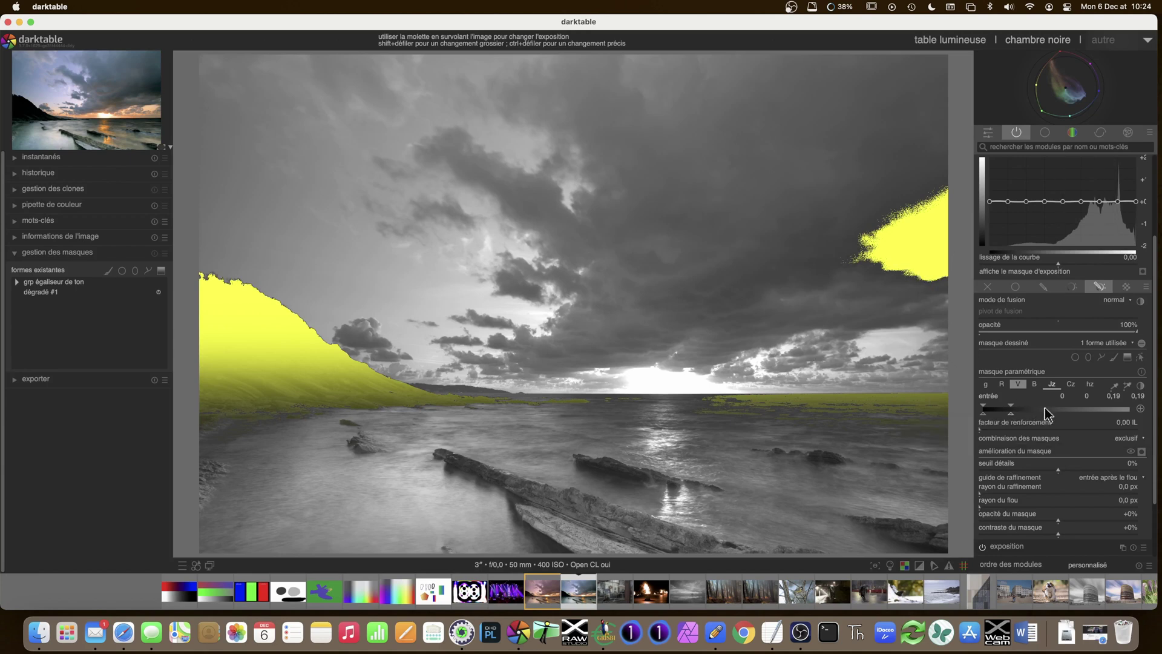
pyautogui.moveTo(1010, 414); pyautogui.dragTo(989, 415)
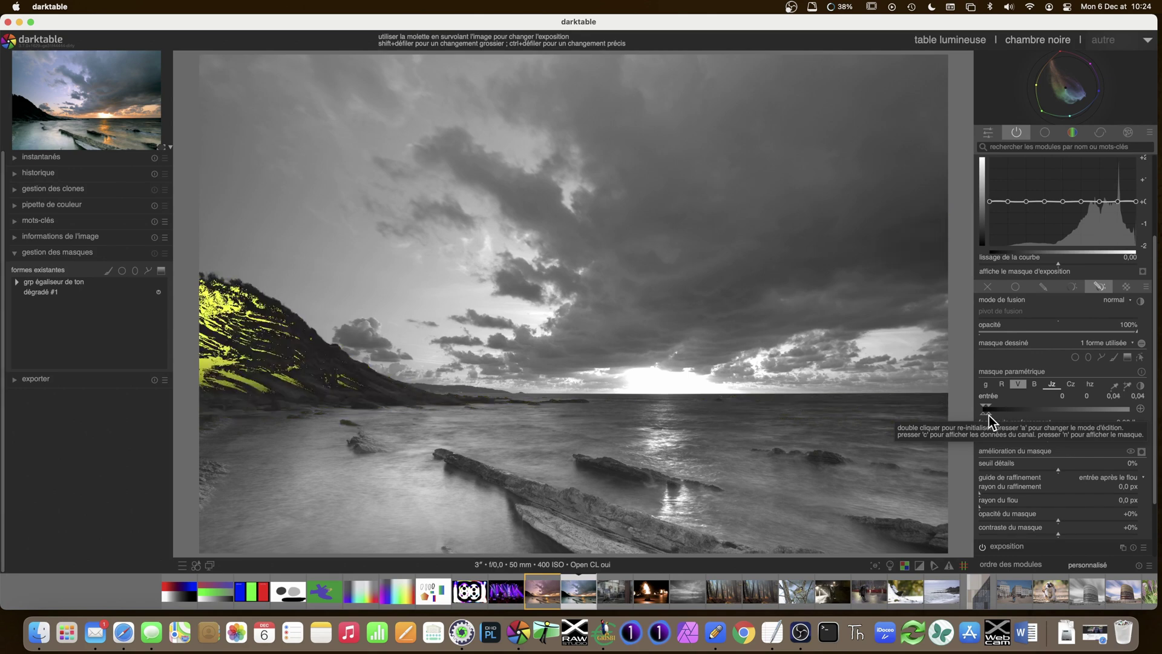
pyautogui.click(1022, 412)
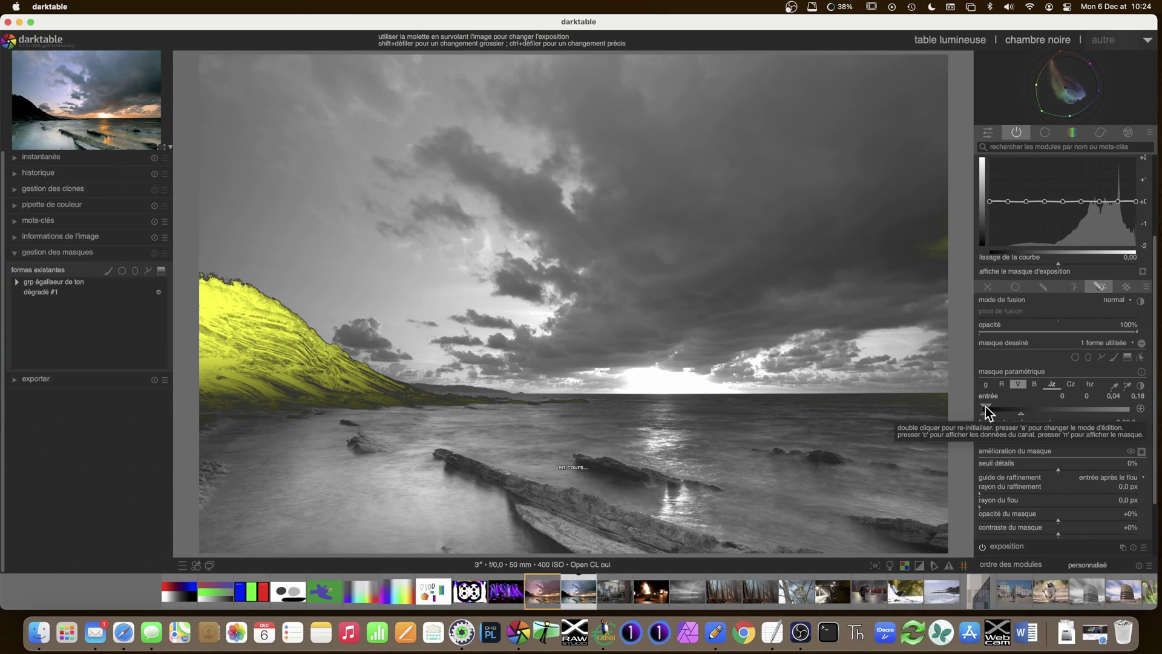
pyautogui.moveTo(991, 412)
pyautogui.mouseDown()
pyautogui.moveTo(1034, 413)
pyautogui.moveTo(1008, 409)
pyautogui.mouseUp()
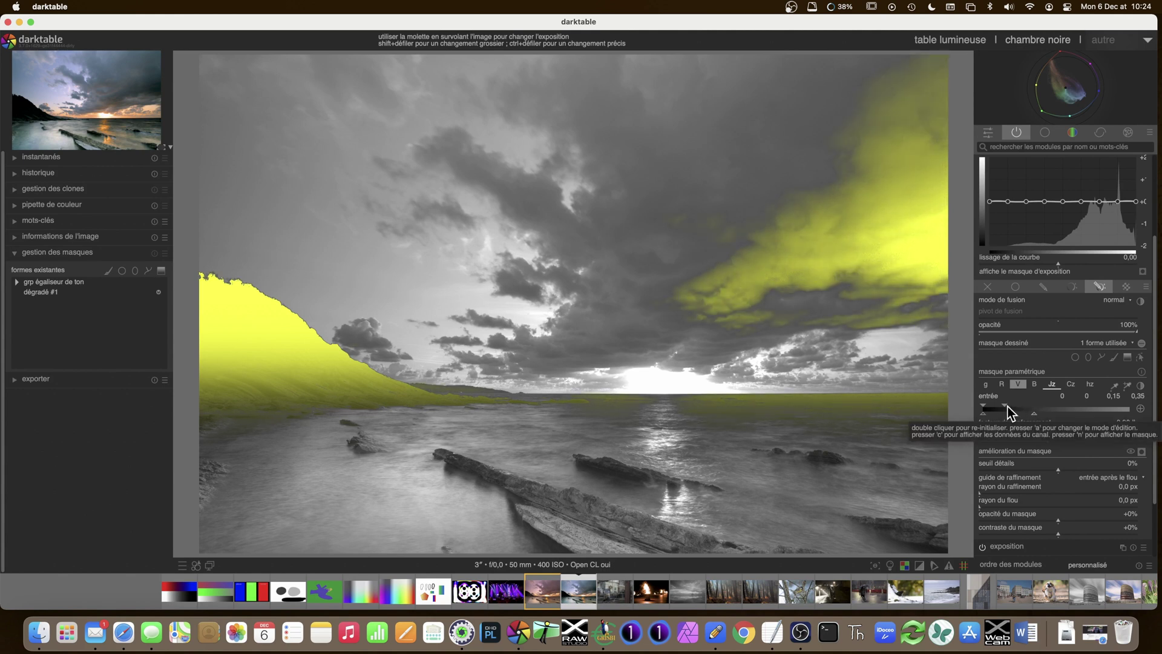
pyautogui.moveTo(1007, 409); pyautogui.dragTo(1009, 410)
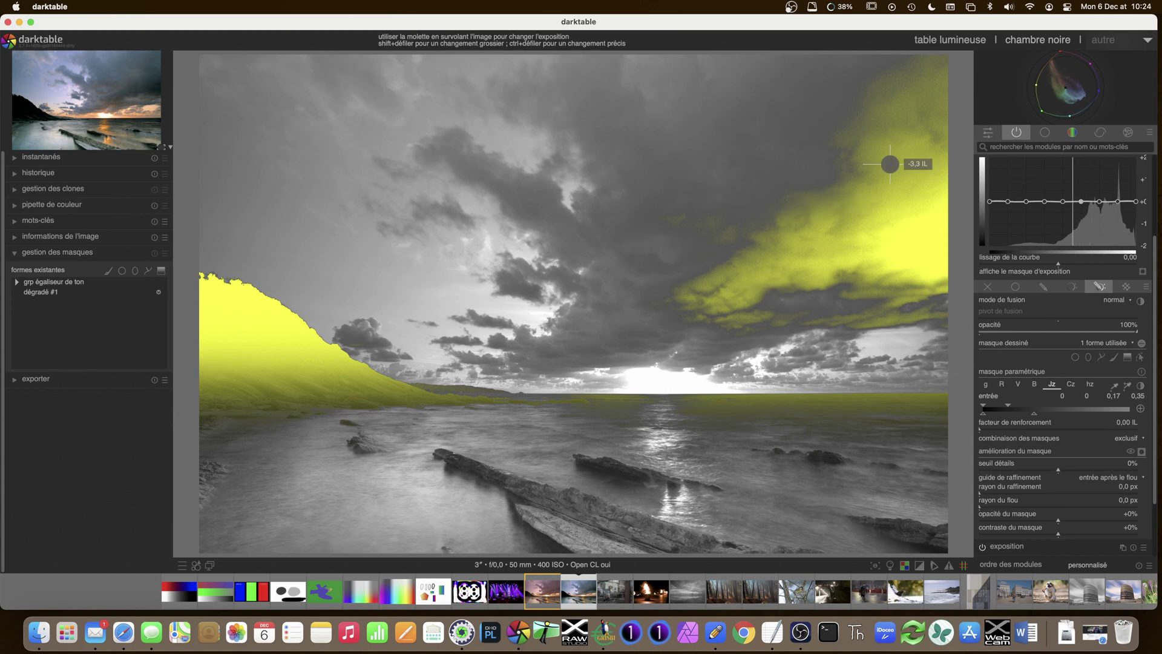
# - Draw a path mask around the dark hillside, from its ridge down to the shoreline and out to the headland
pyautogui.click(1104, 361)
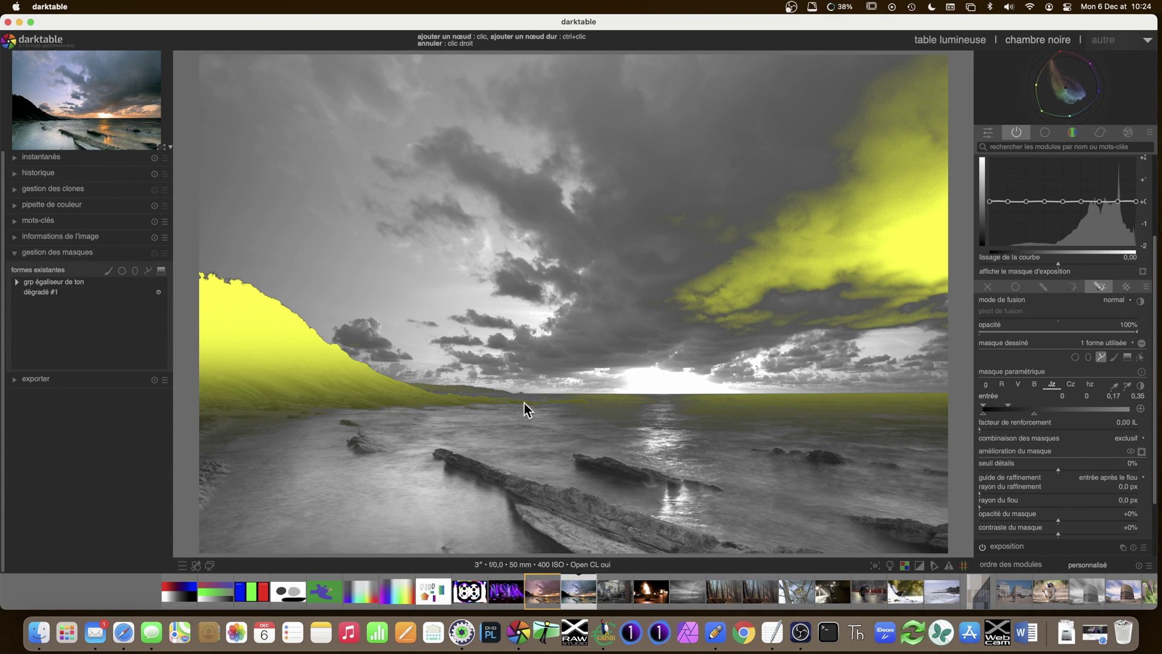
pyautogui.click(413, 373)
pyautogui.click(198, 264)
pyautogui.click(182, 428)
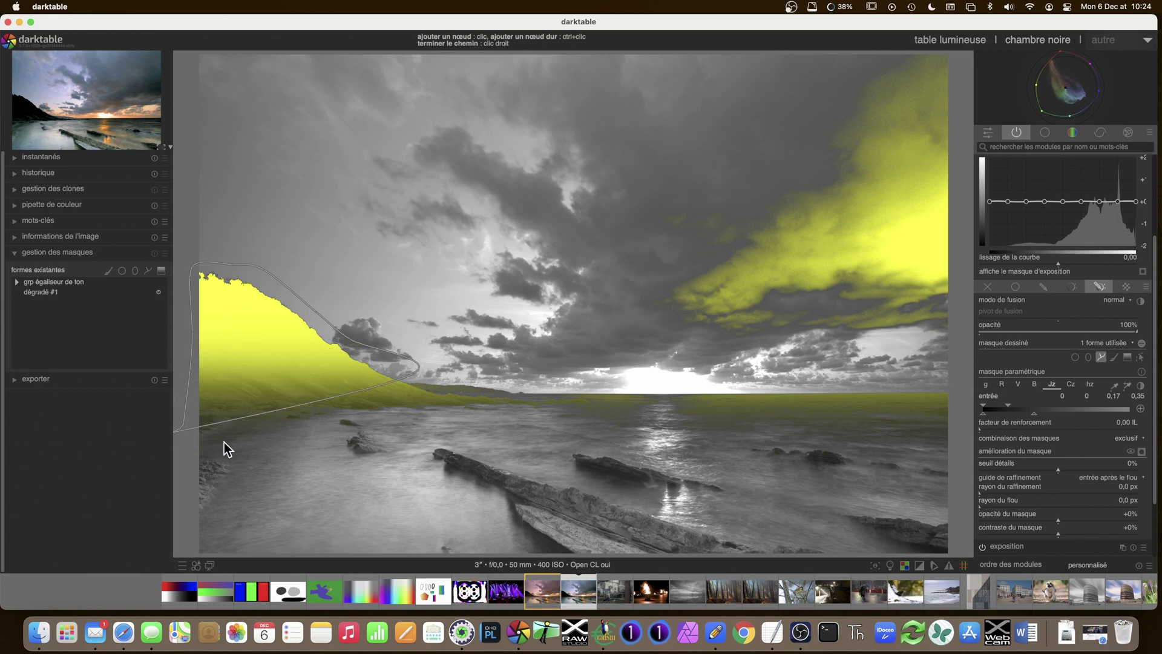
pyautogui.rightClick(499, 386)
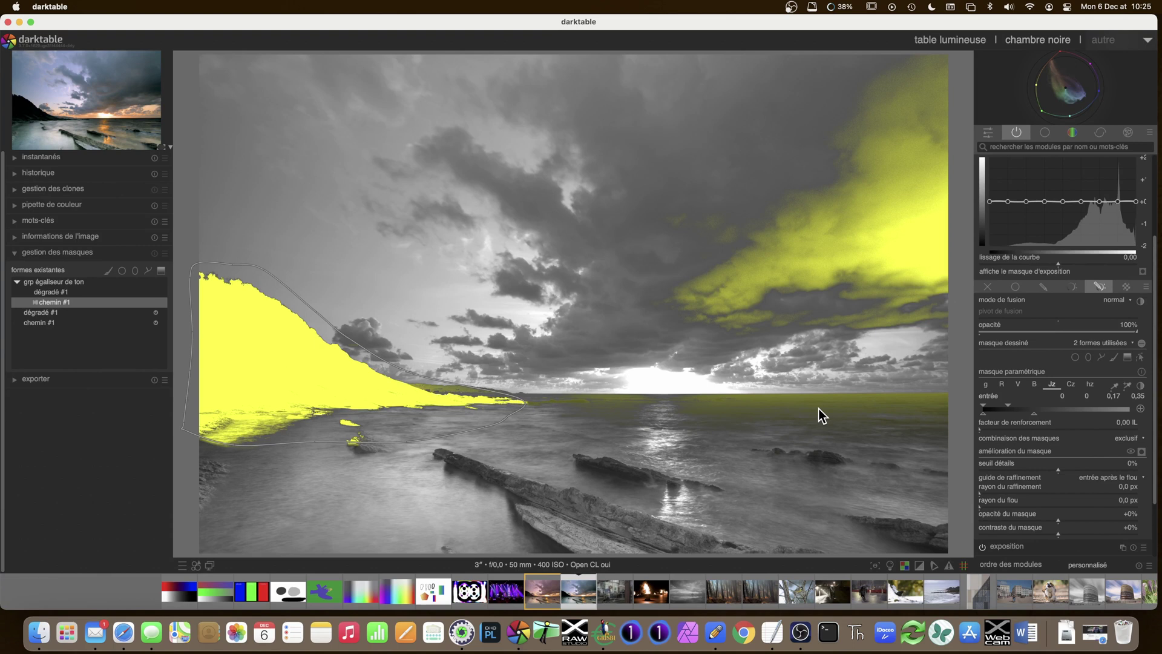
# - Set the hillside path's combination mode to intersection within the égaliseur de ton mask group
pyautogui.keyDown('ctrl'); pyautogui.click(76, 293); pyautogui.keyUp('ctrl')
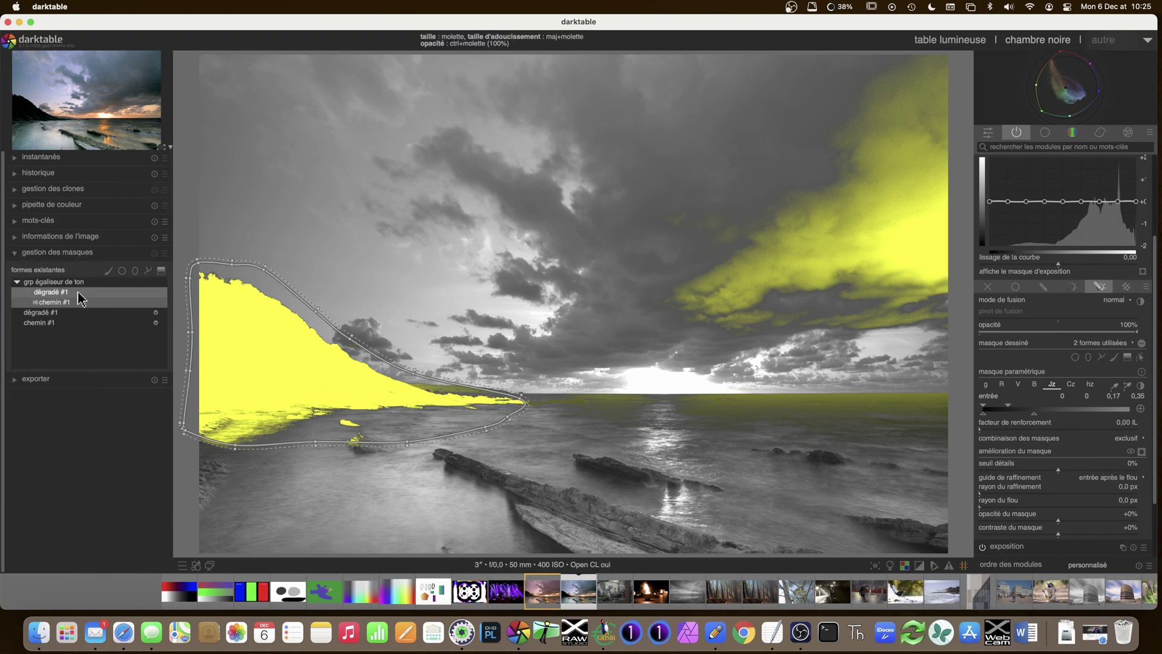
pyautogui.click(49, 303)
pyautogui.rightClick(49, 303)
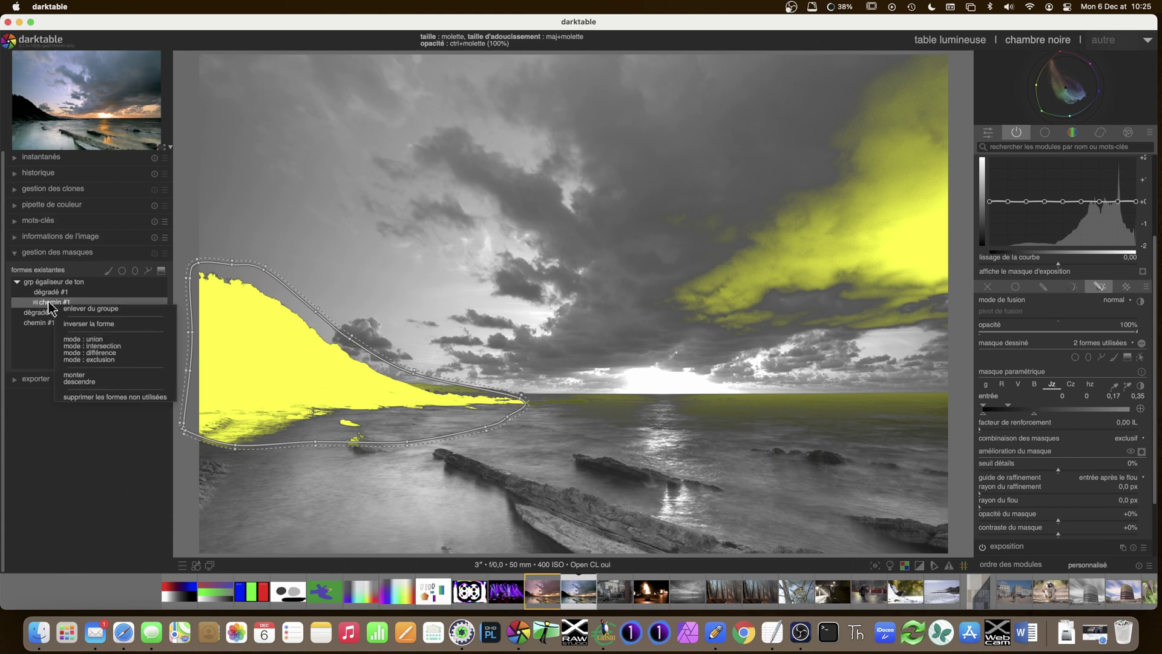
pyautogui.click(103, 347)
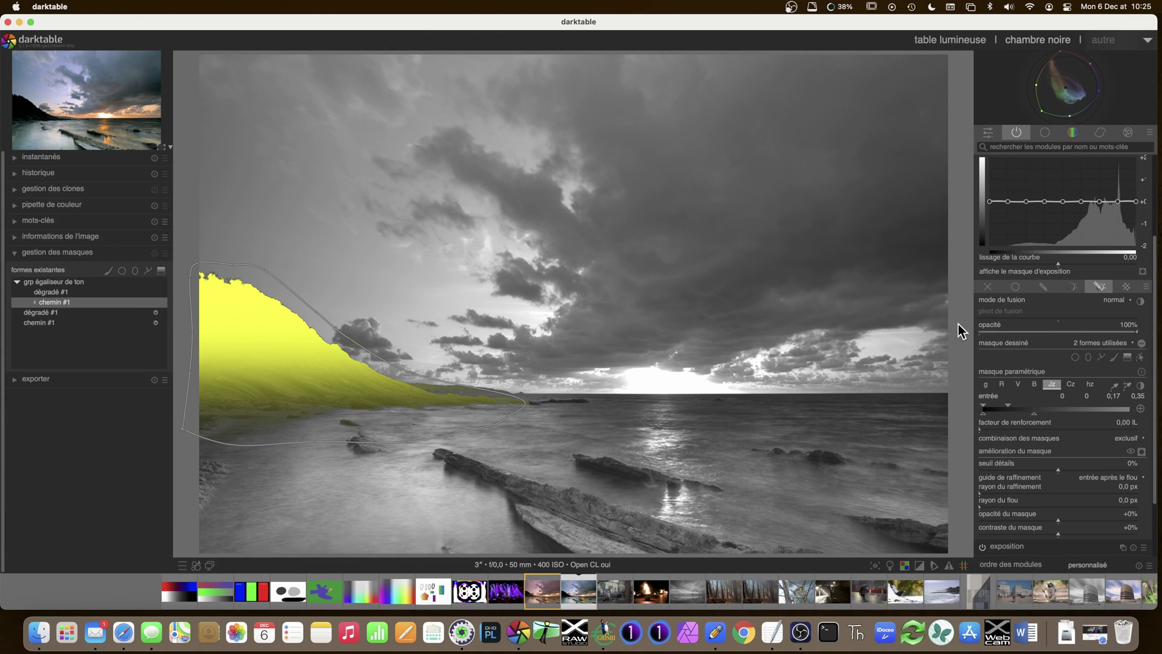
# - Show the drawn mask shapes for editing over the hillside at 100% and set the mask's rayon du raffinement to 38,4 px
pyautogui.click(167, 149)
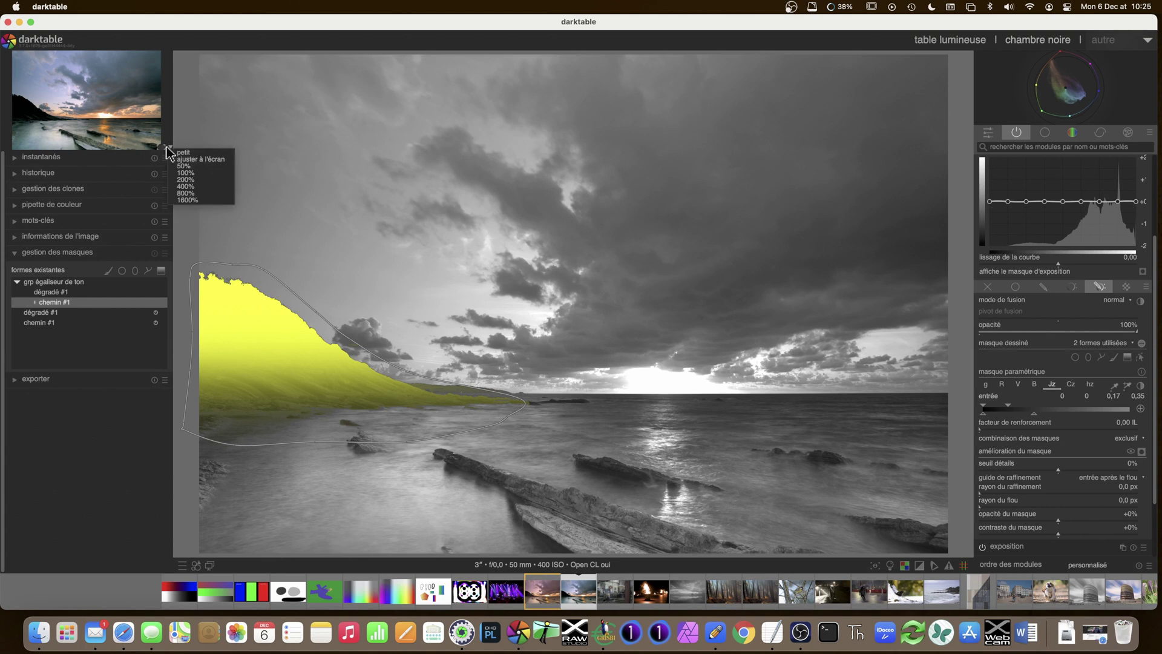
pyautogui.press('Escape')
pyautogui.middleClick(184, 171)
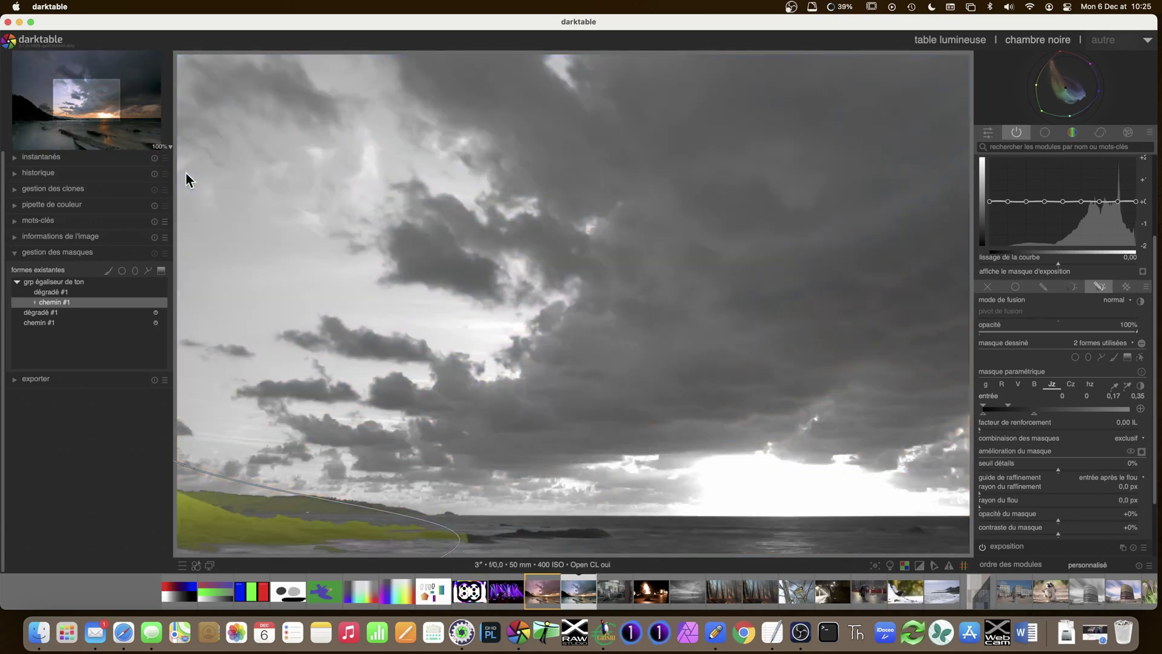
pyautogui.moveTo(97, 116); pyautogui.dragTo(35, 110)
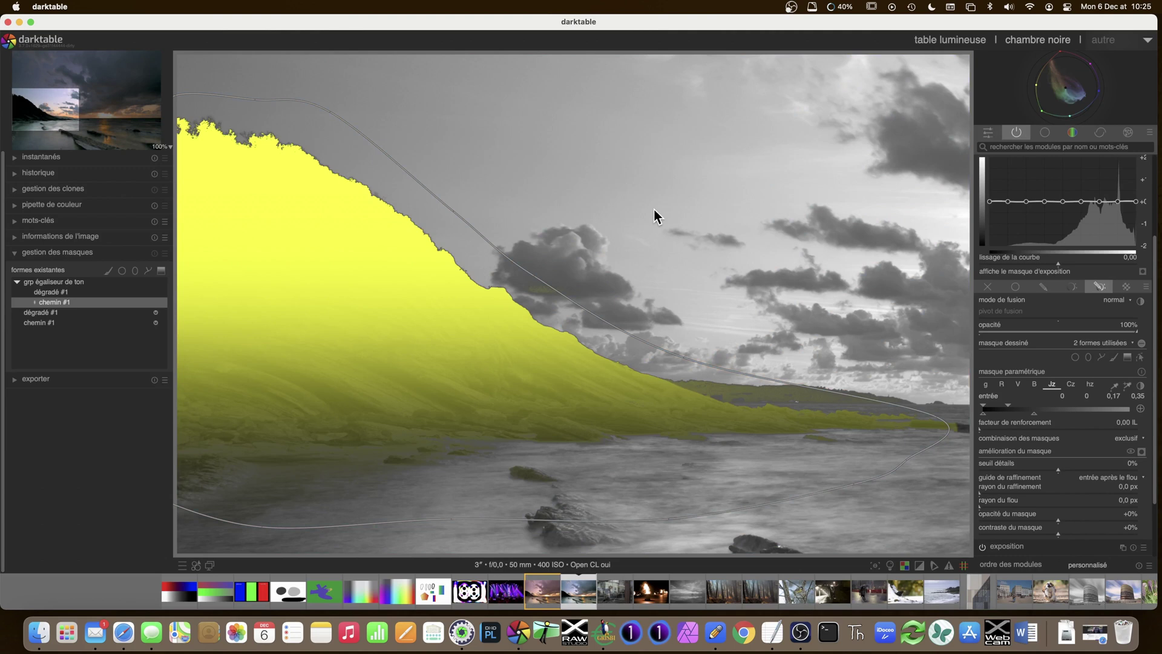
pyautogui.click(1141, 358)
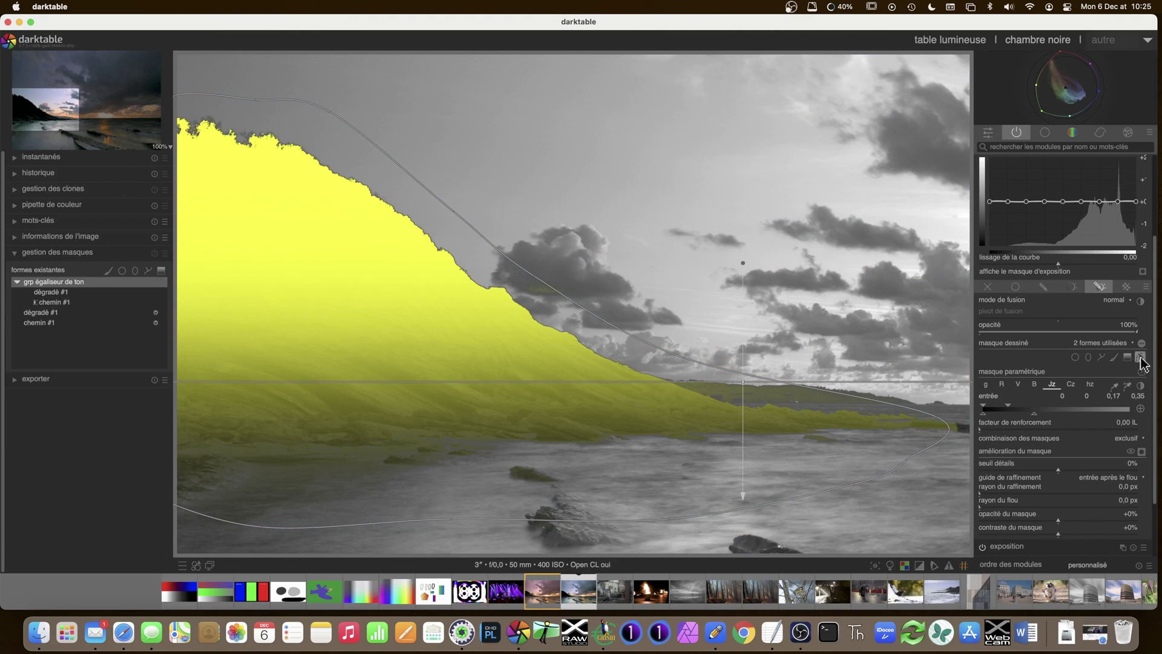
pyautogui.click(1140, 357)
pyautogui.click(1140, 358)
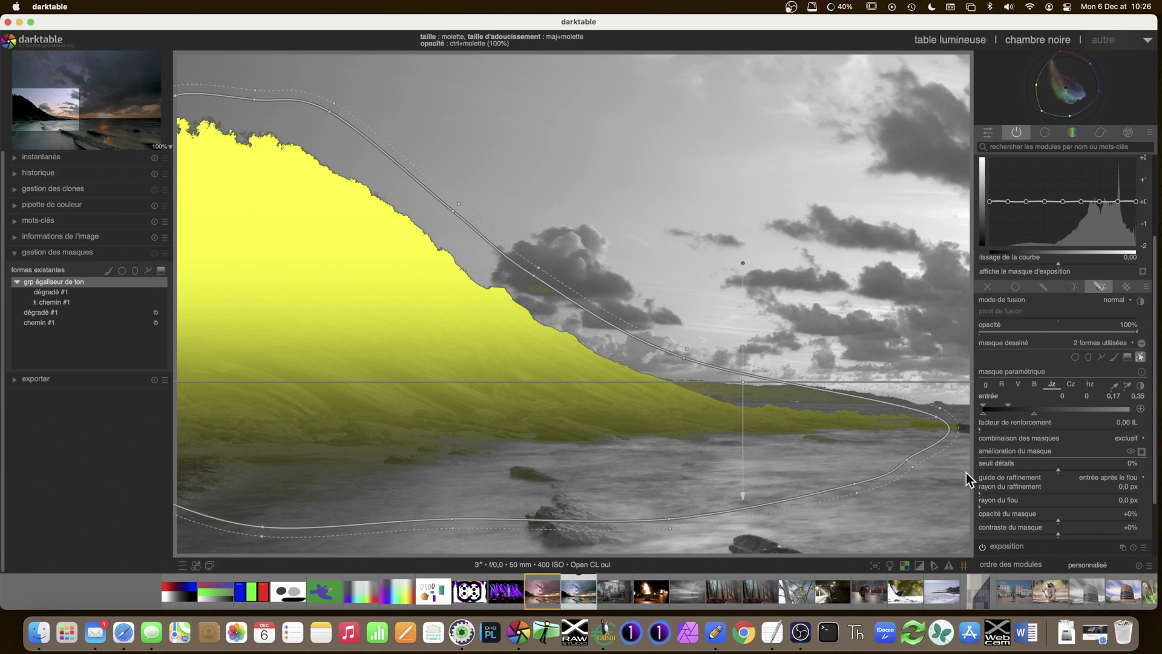
pyautogui.click(995, 494)
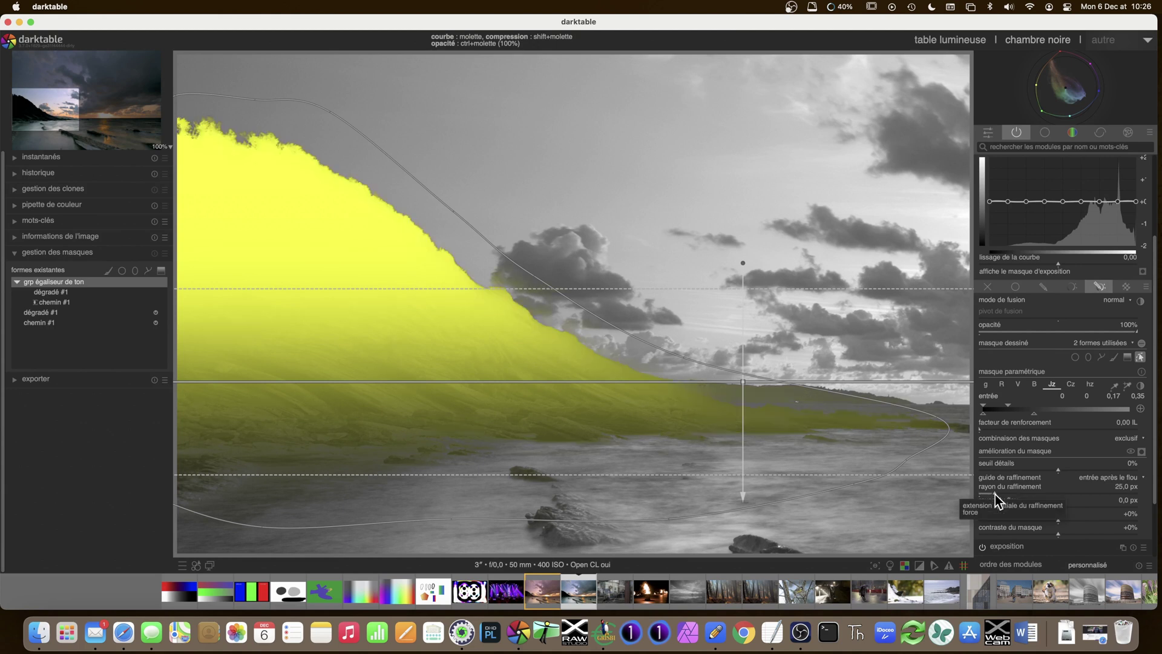
pyautogui.click(1003, 492)
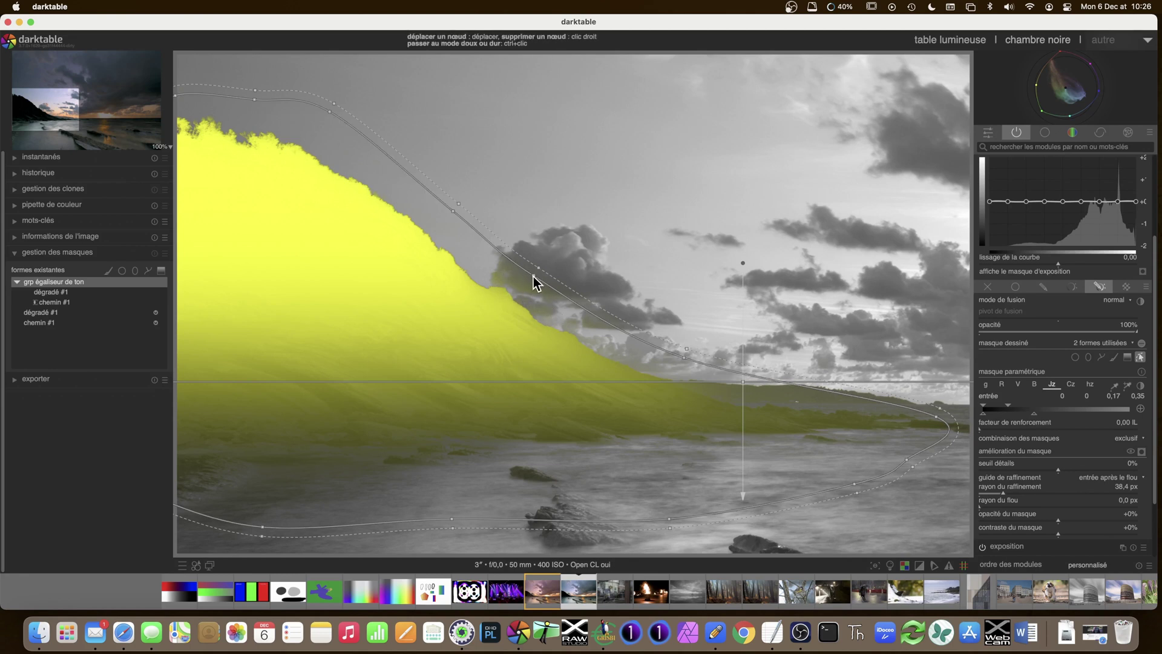
# - Reshape the path along the hillside ridge by moving its nodes closer to the slope and adding one beside the dark cloud
pyautogui.moveTo(533, 279); pyautogui.dragTo(522, 292)
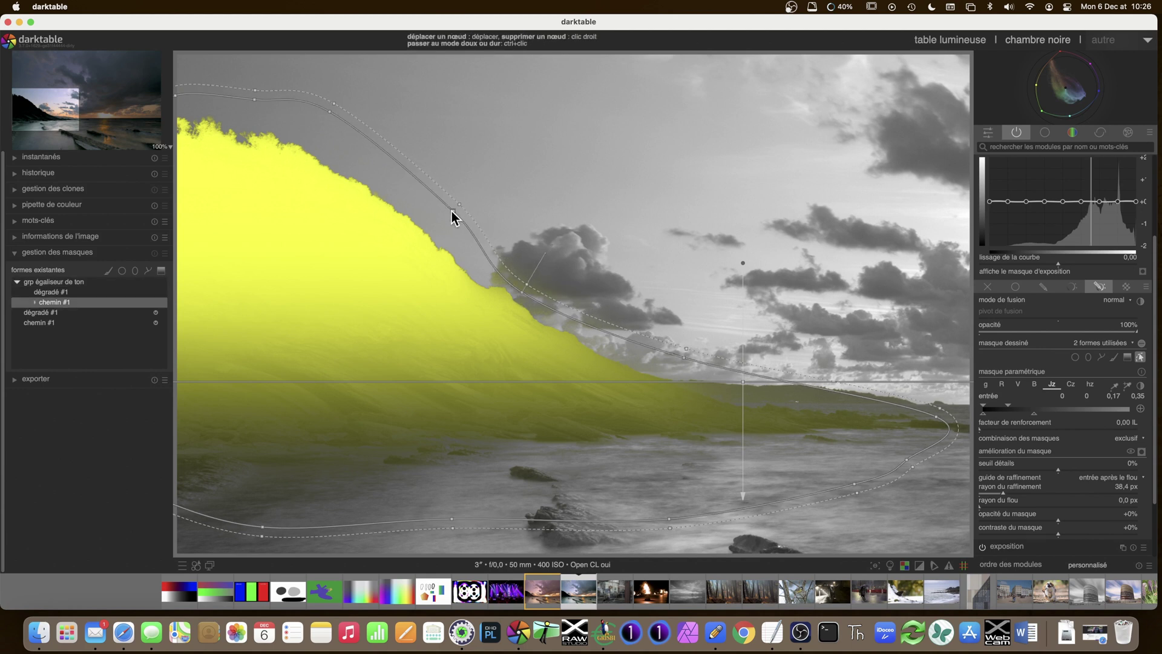
pyautogui.moveTo(452, 212); pyautogui.dragTo(471, 265)
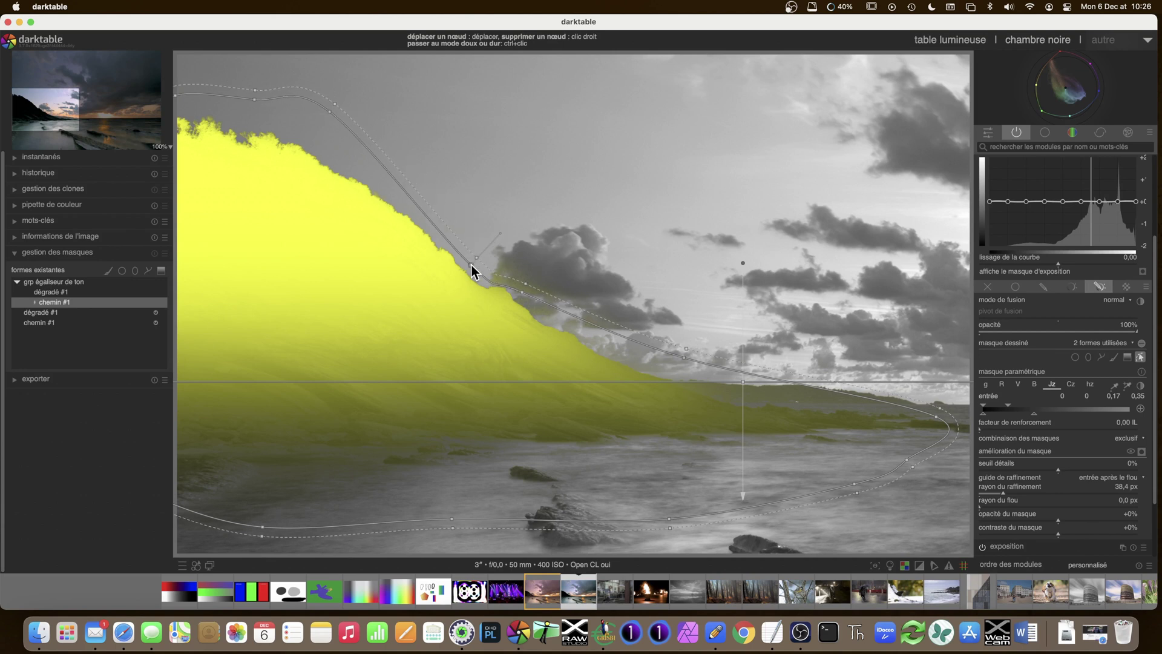
pyautogui.keyDown('ctrl'); pyautogui.click(565, 313); pyautogui.keyUp('ctrl')
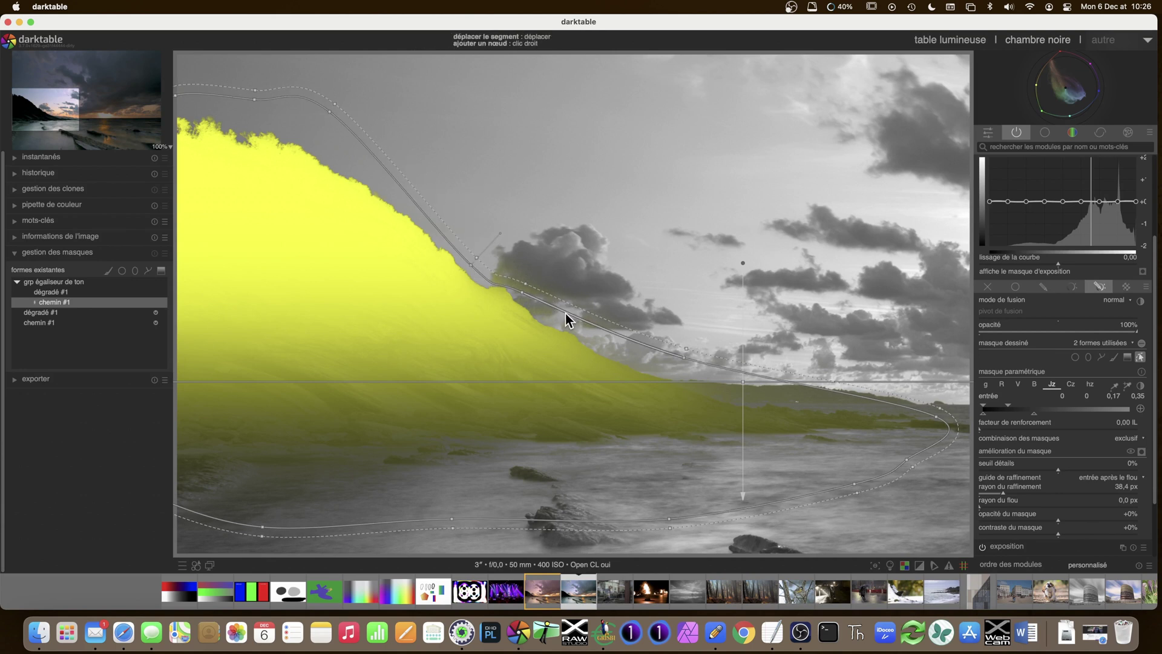
pyautogui.moveTo(552, 315); pyautogui.dragTo(550, 315)
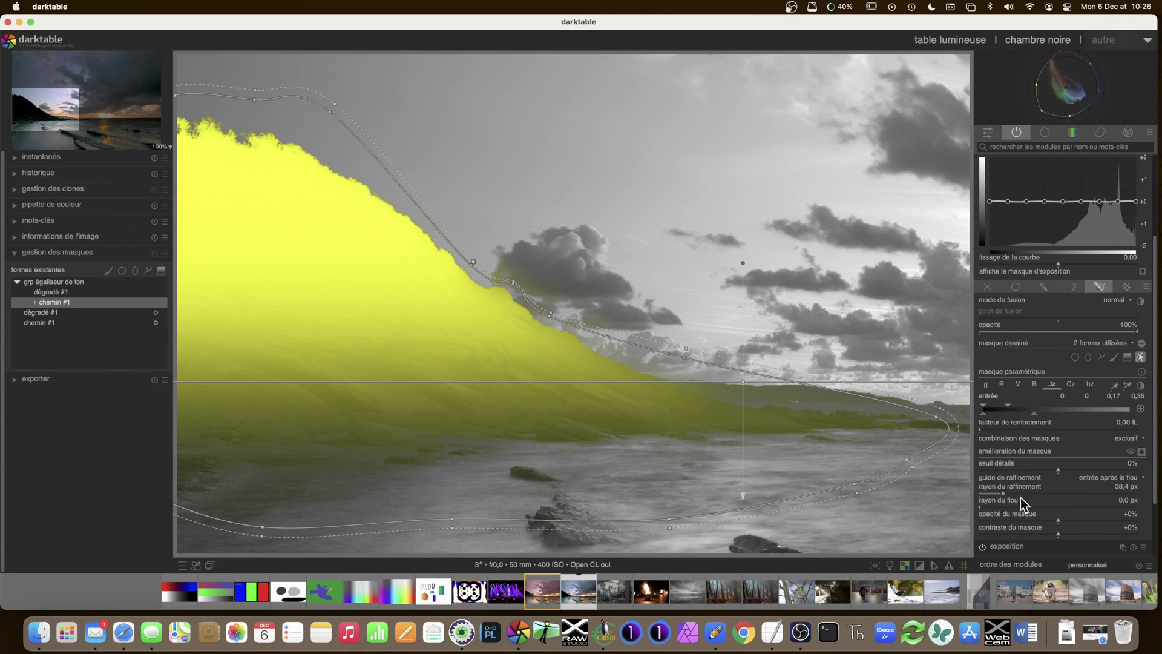
# - Set the contraste du masque to +30% in the mask refinement settings
pyautogui.scroll(-2, 1004, 478)
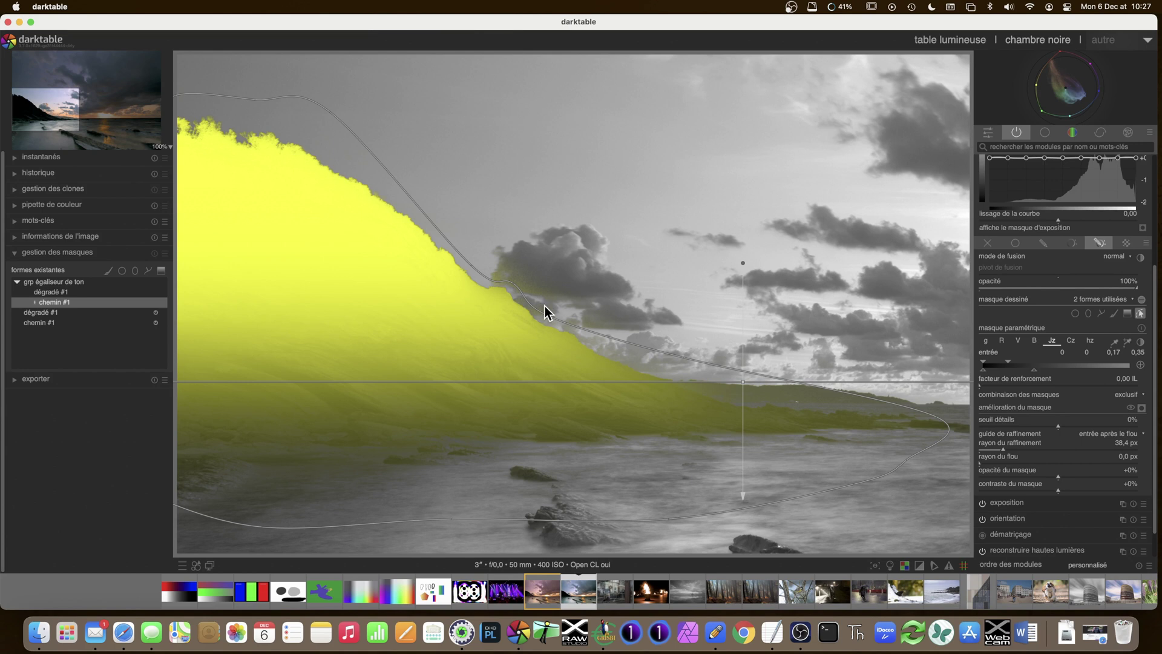
pyautogui.click(1078, 489)
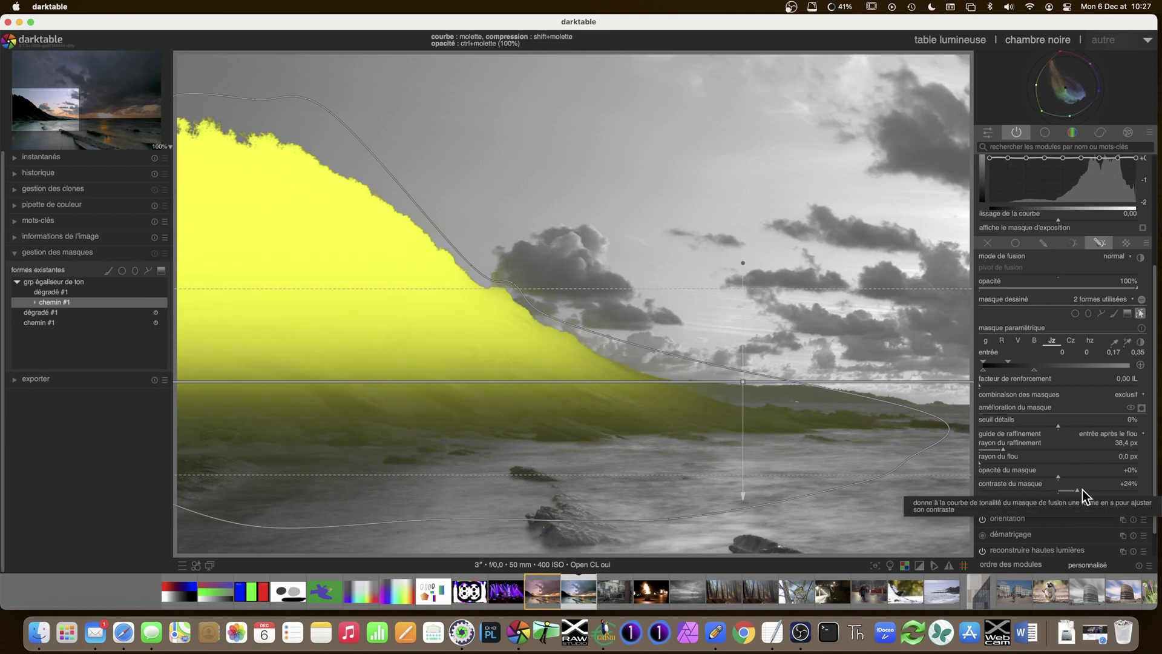
pyautogui.click(1082, 489)
# - Tighten the path around the hillside and lower the gradient mask's line slightly towards the waterline
pyautogui.moveTo(520, 296)
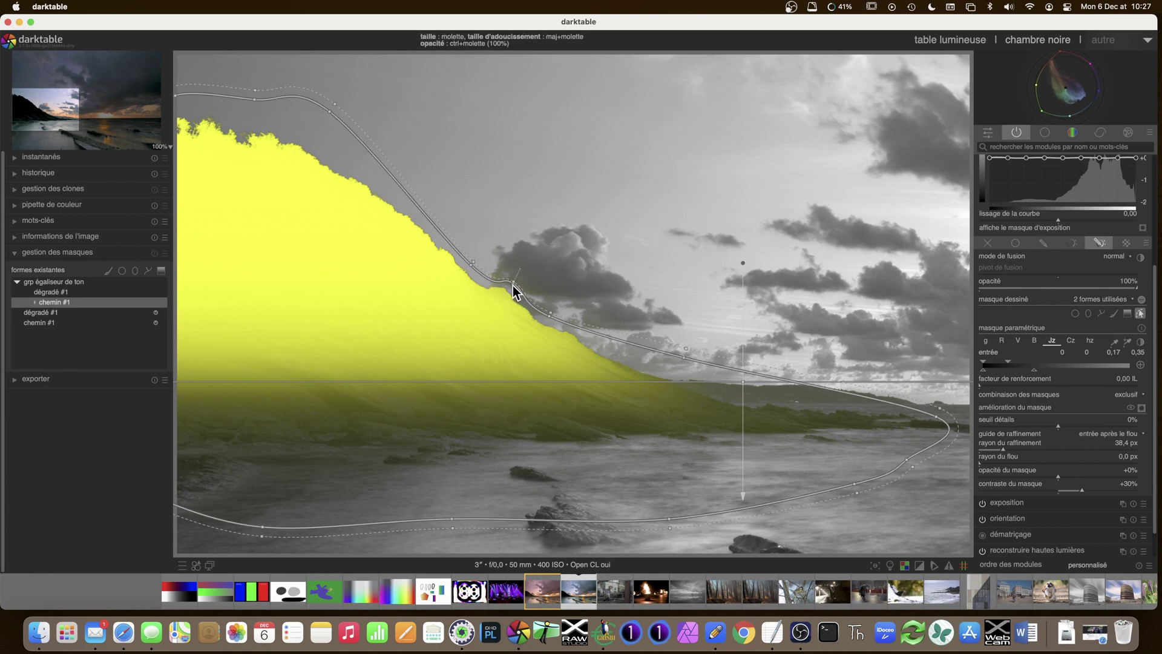
pyautogui.moveTo(513, 285); pyautogui.dragTo(510, 284)
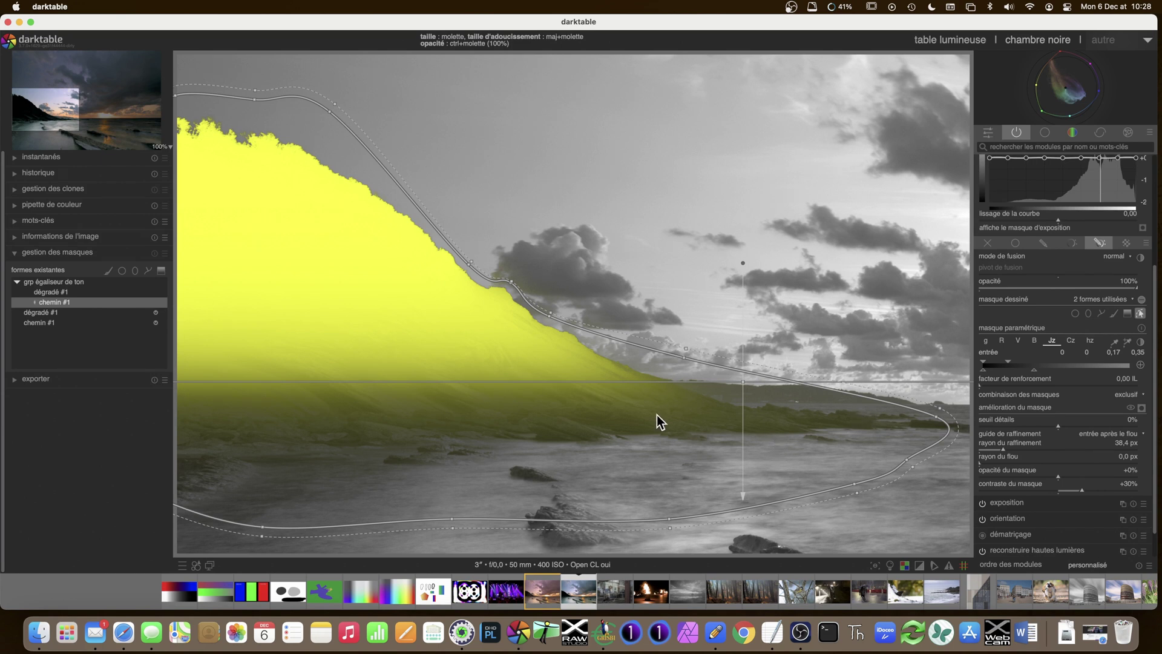
pyautogui.moveTo(743, 383); pyautogui.dragTo(742, 403)
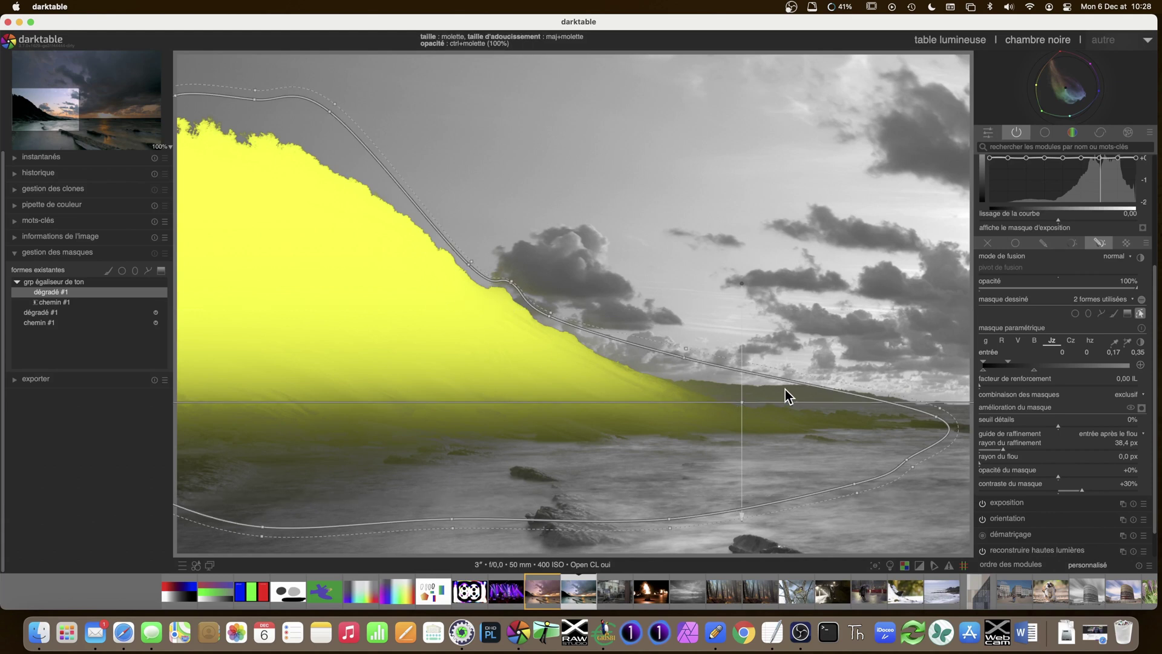
pyautogui.scroll(-1, 272, 152)
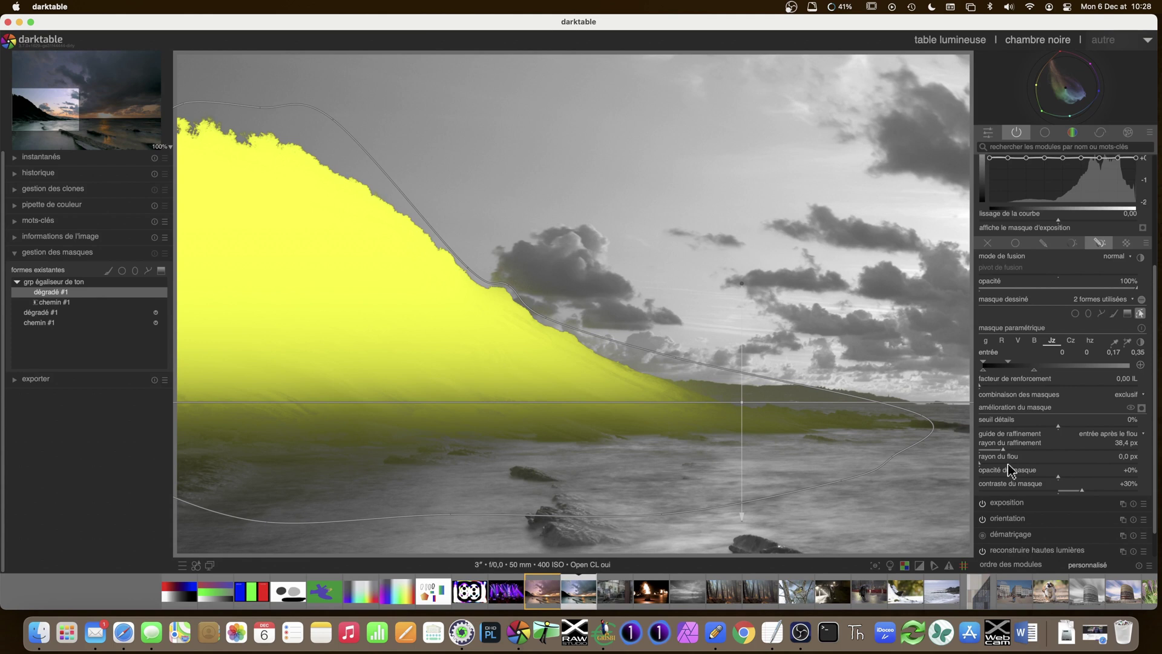
# - Set the mask's rayon du flou to 6,1 px, fit the image to the screen and turn off the mask display
pyautogui.click(989, 464)
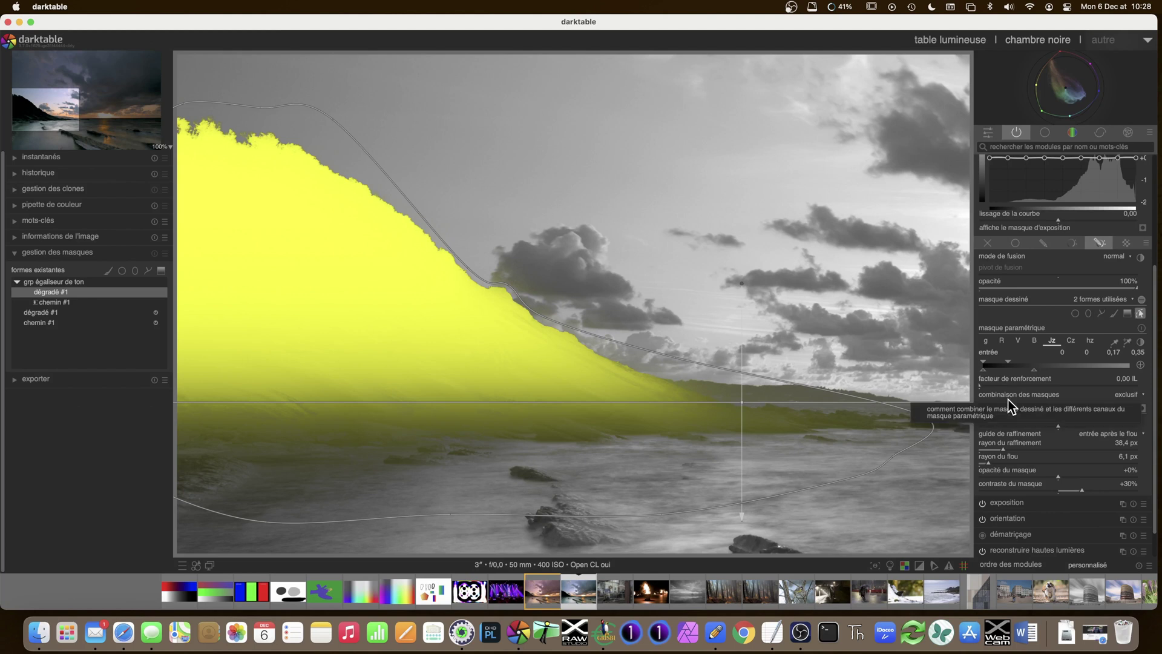
pyautogui.click(164, 147)
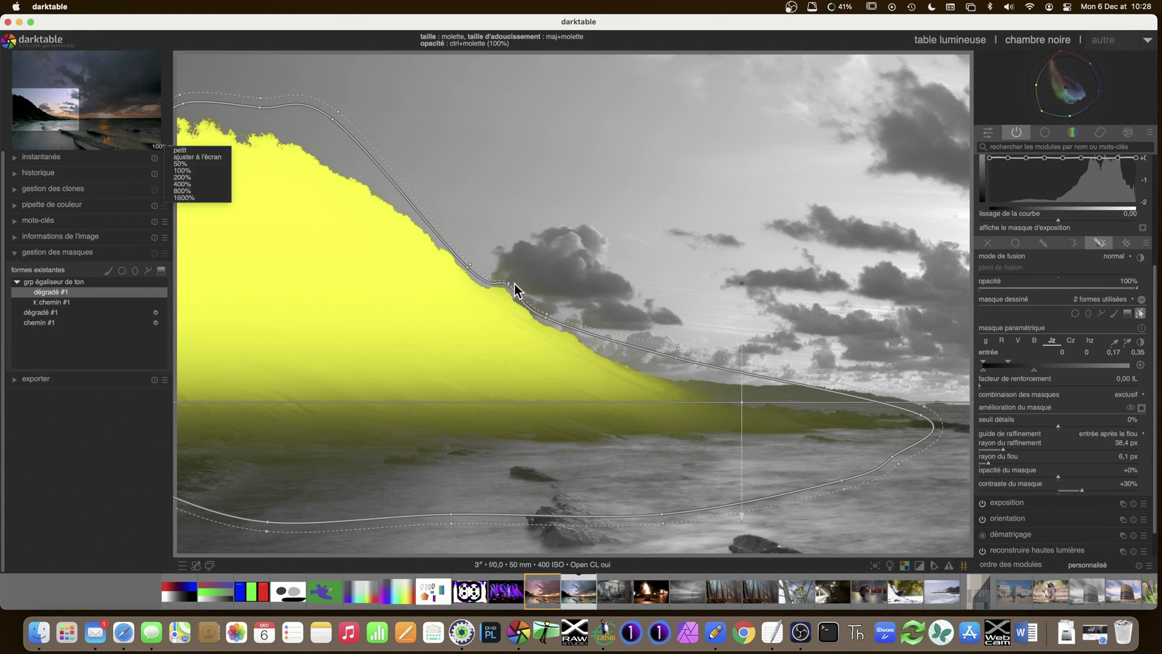
pyautogui.click(189, 157)
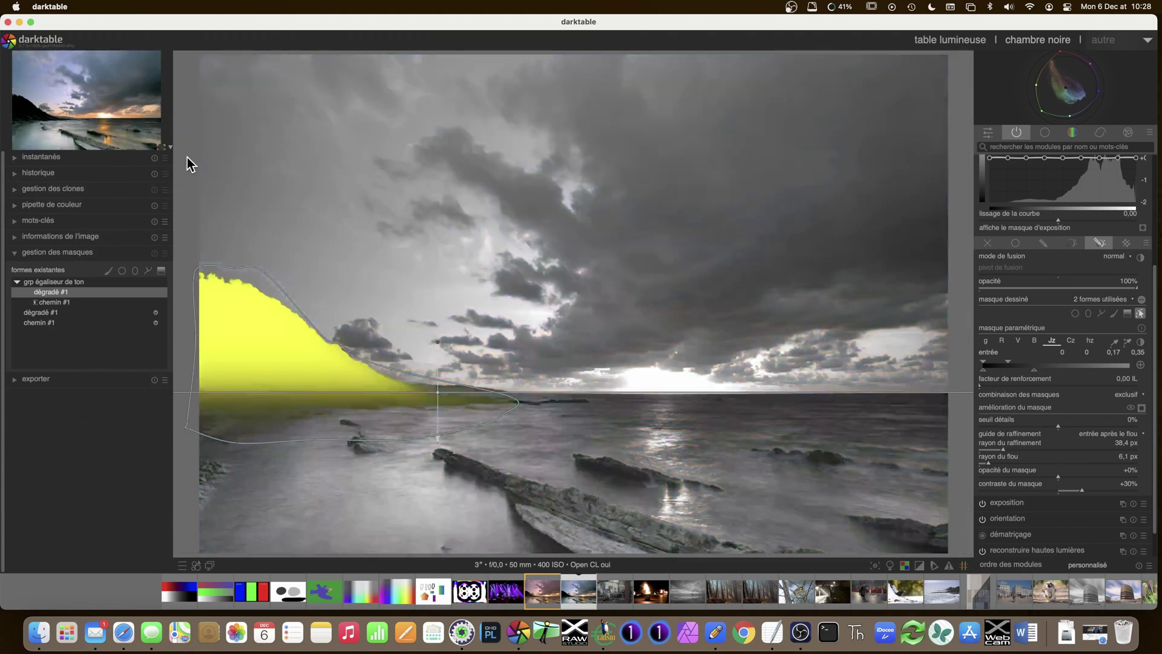
pyautogui.click(1142, 409)
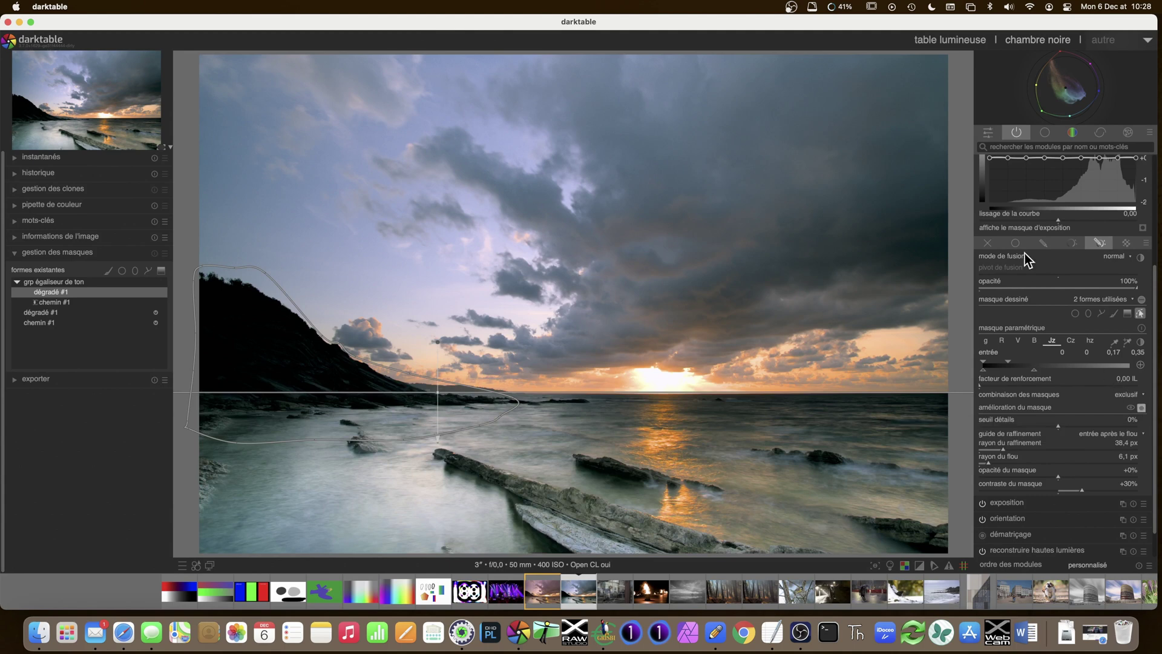
# - Raise the tone equalizer curve in the dark tones, with its peak near -6 EV, to brighten the hillside, and hide the mask shapes
pyautogui.scroll(2, 1027, 254)
pyautogui.moveTo(1027, 197); pyautogui.dragTo(1022, 178)
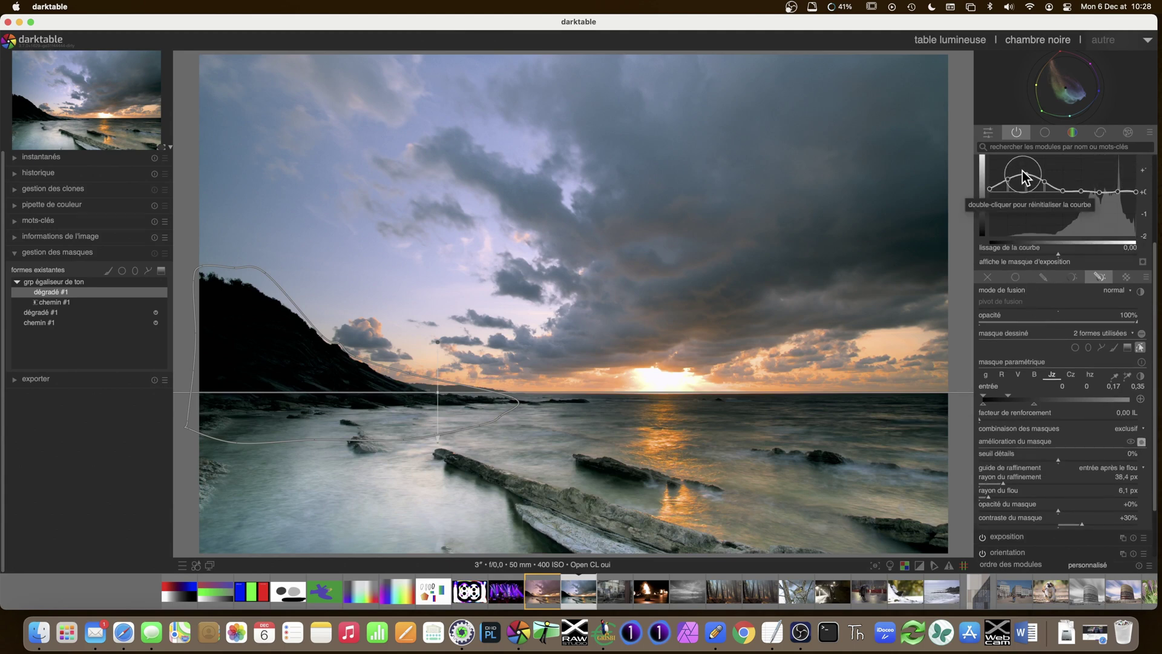
pyautogui.scroll(3, 1029, 230)
pyautogui.scroll(2, 1030, 224)
pyautogui.scroll(3, 1046, 224)
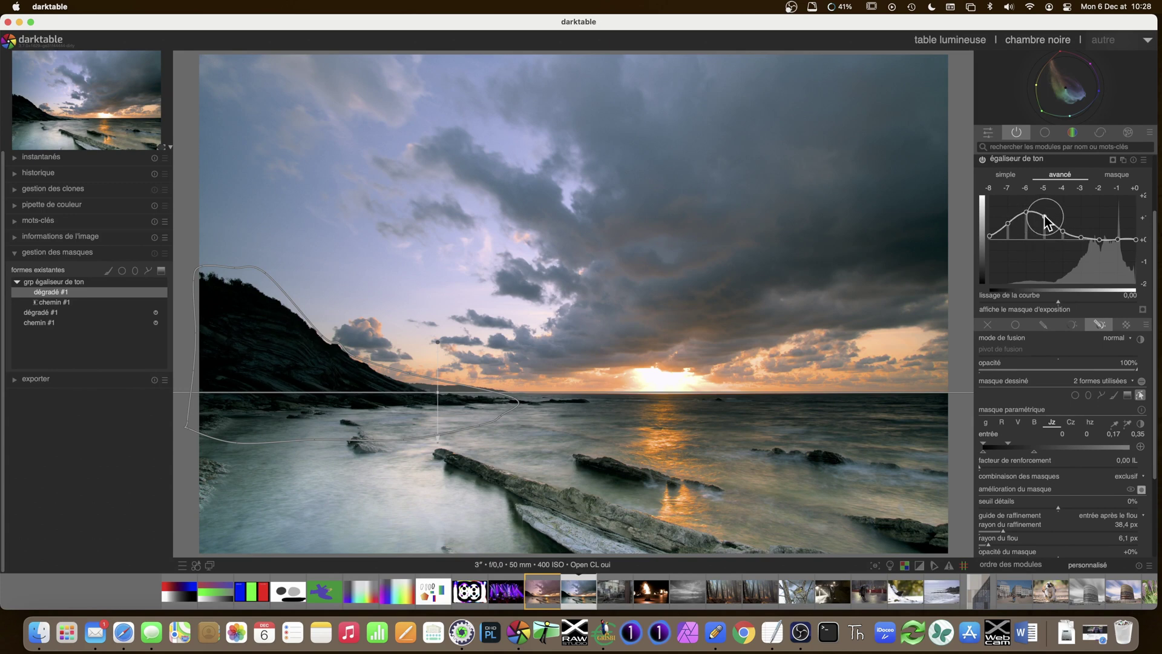
pyautogui.scroll(2, 1024, 224)
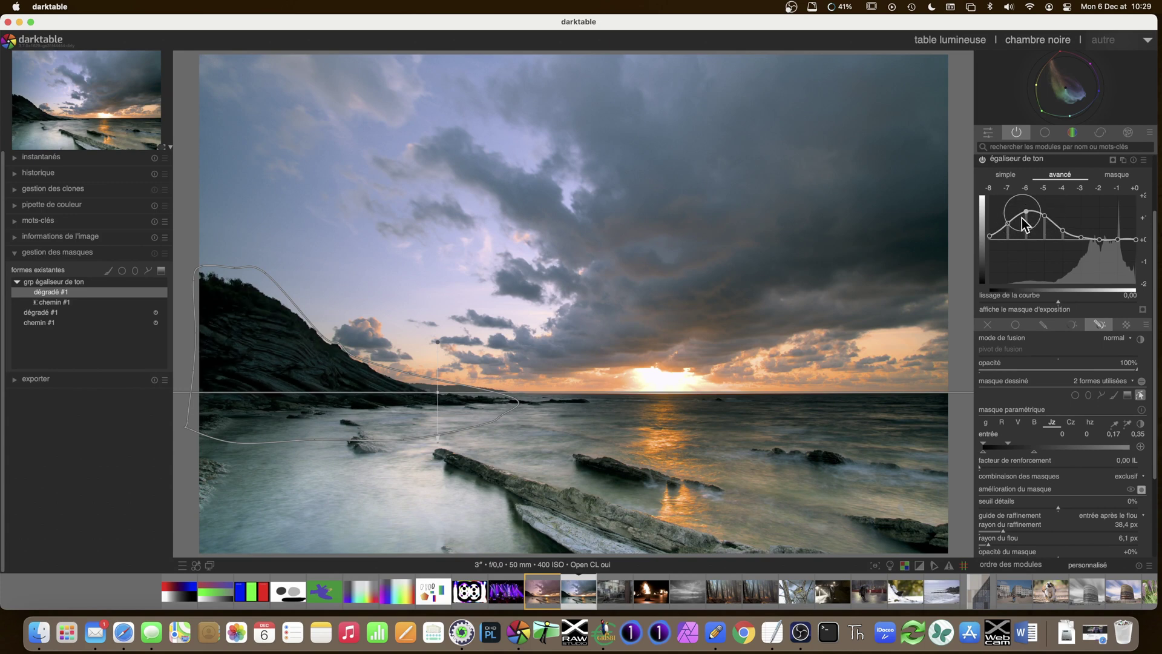
pyautogui.scroll(2, 1022, 216)
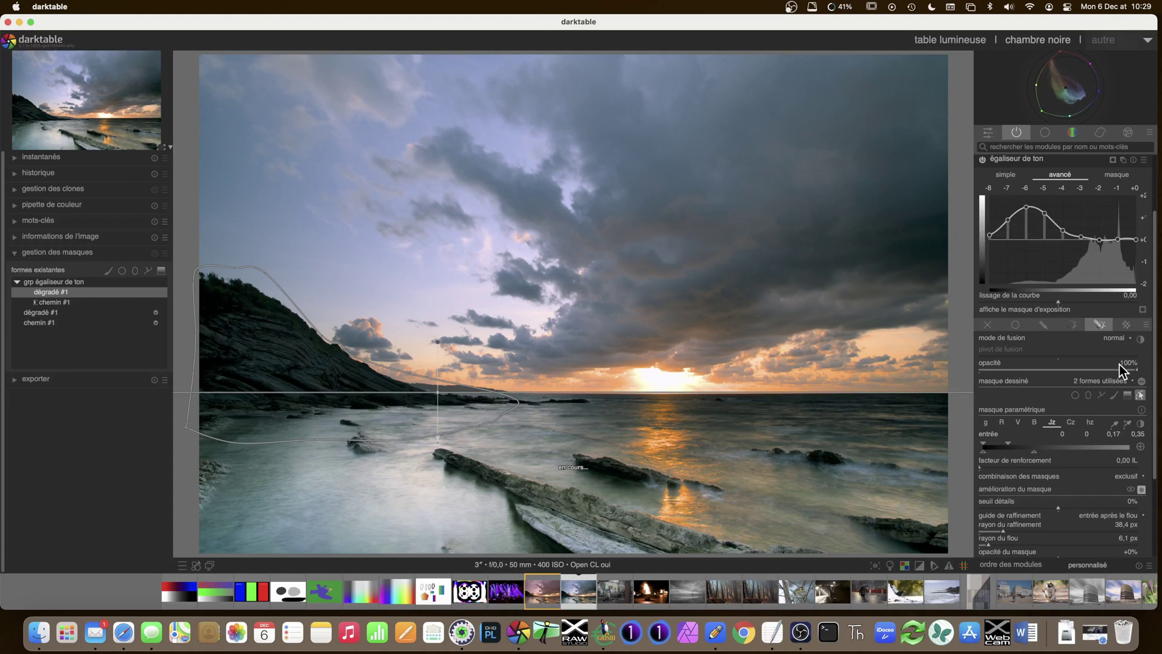
pyautogui.click(1140, 396)
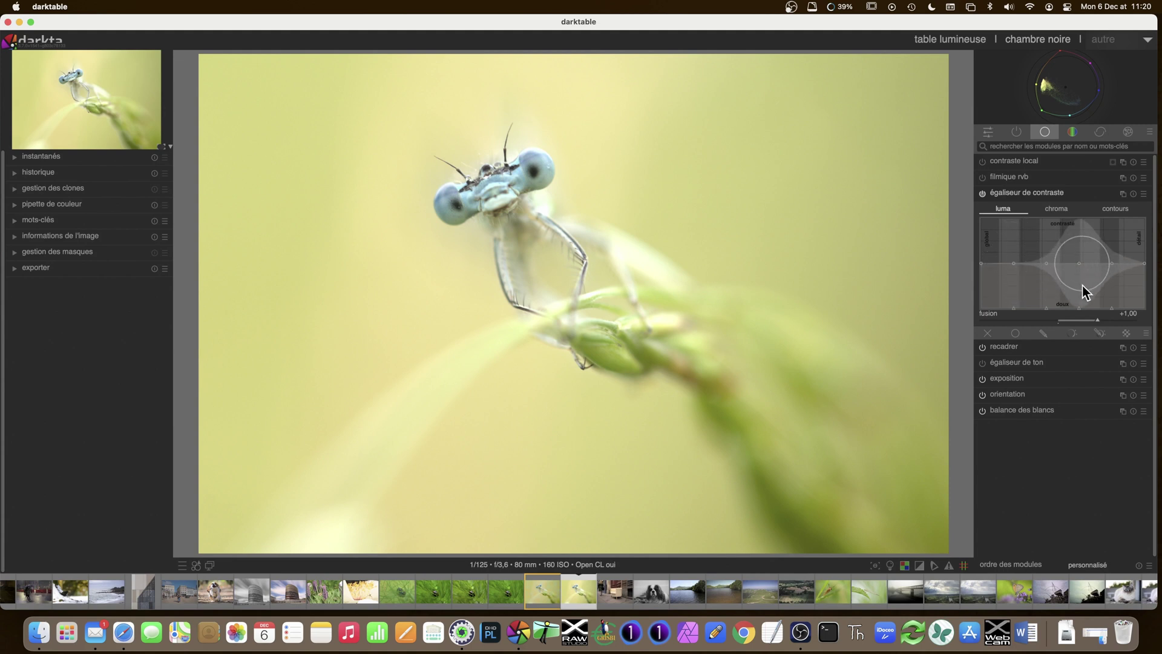
# - Enable the drawn and parametric mask for égaliseur de contraste on the damselfly photo and set its blending colour space to RVB (scène)
pyautogui.click(1100, 337)
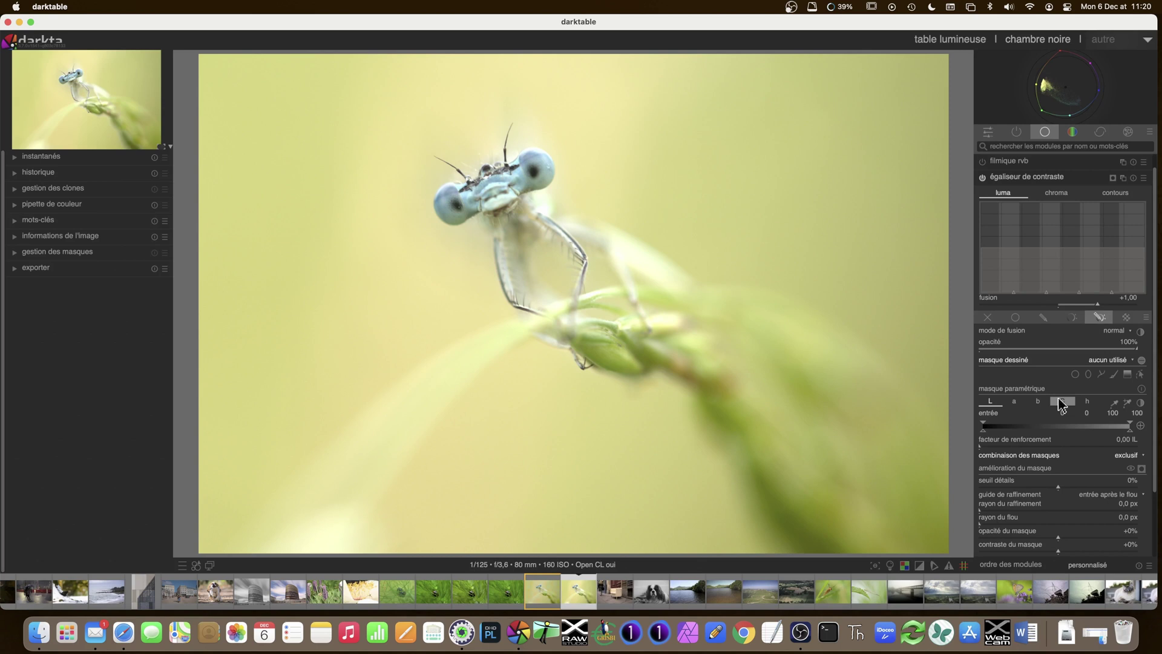
pyautogui.click(1145, 317)
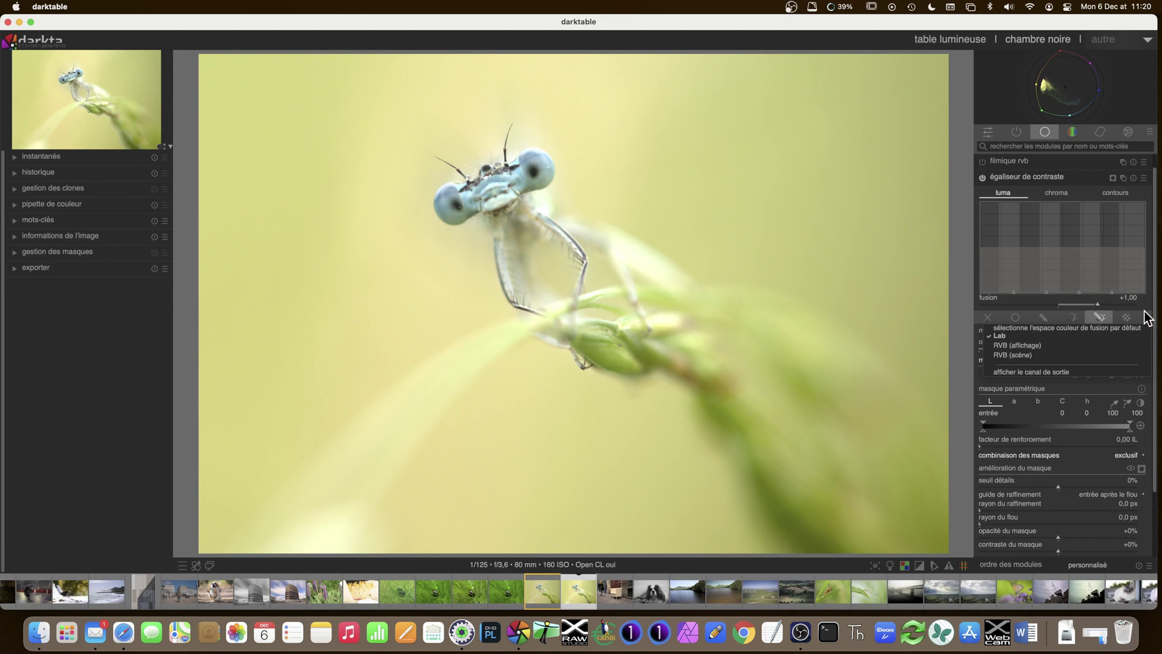
pyautogui.click(1027, 356)
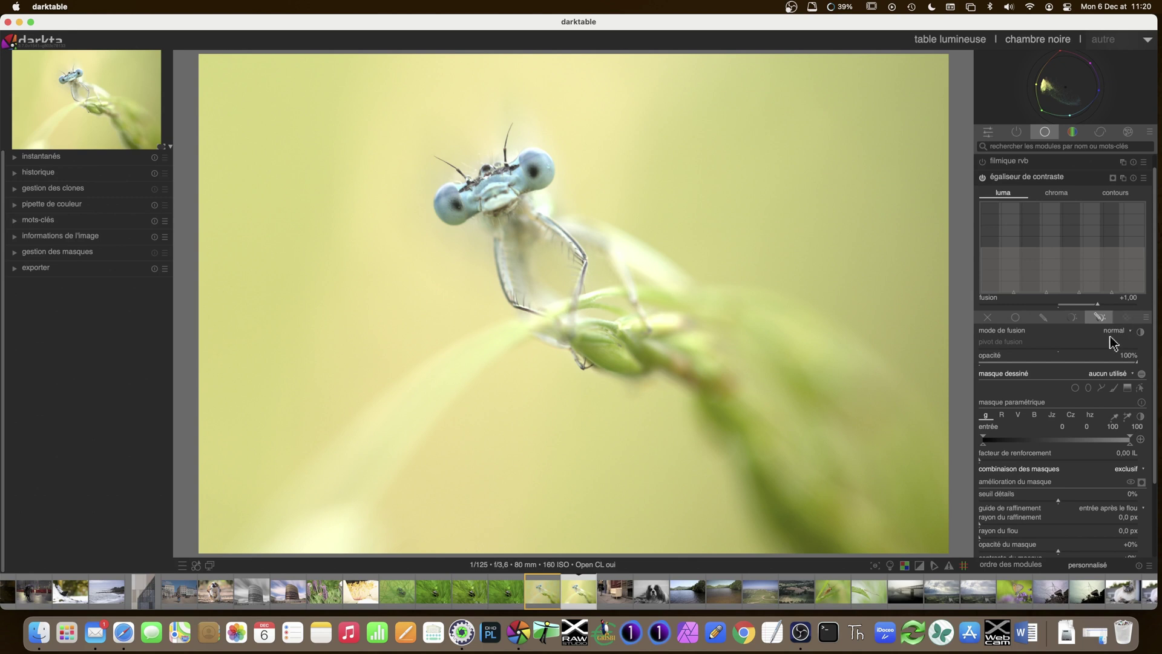
# - Limit the parametric mask's hz input range to 146, 182, 281 and 313, display the mask and set rayon du raffinement to 50 px
pyautogui.click(1090, 416)
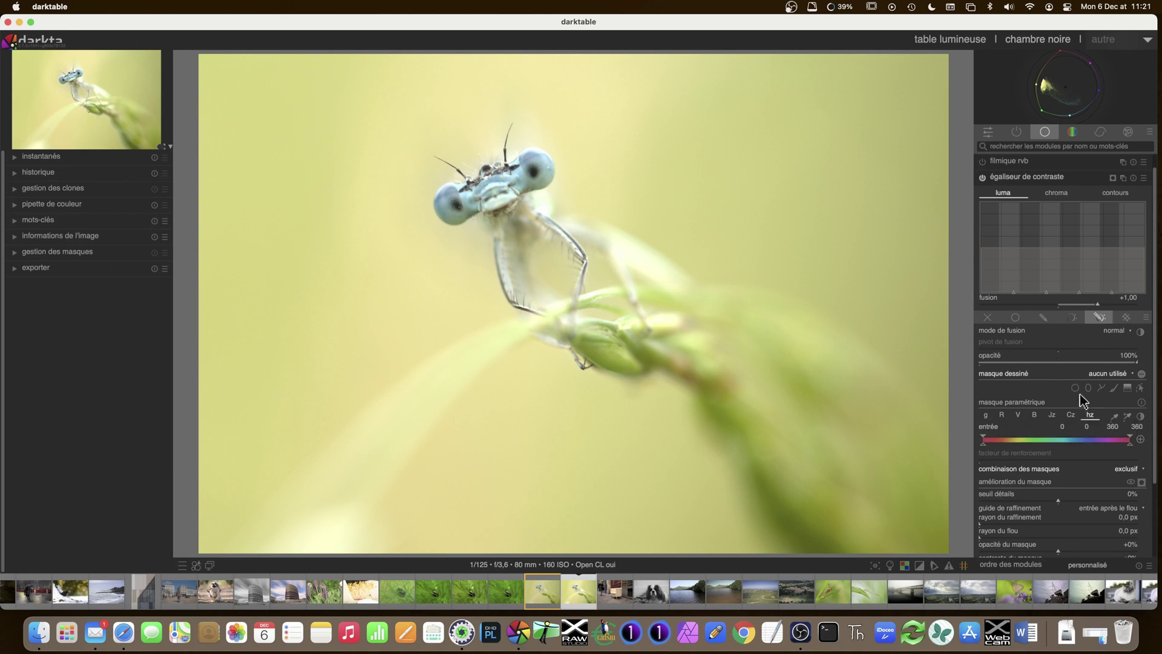
pyautogui.press('c')
pyautogui.click(995, 446)
pyautogui.moveTo(1005, 449); pyautogui.dragTo(1043, 450)
pyautogui.moveTo(1127, 449)
pyautogui.mouseDown()
pyautogui.moveTo(1096, 451)
pyautogui.moveTo(1110, 448)
pyautogui.mouseUp()
pyautogui.click(1141, 482)
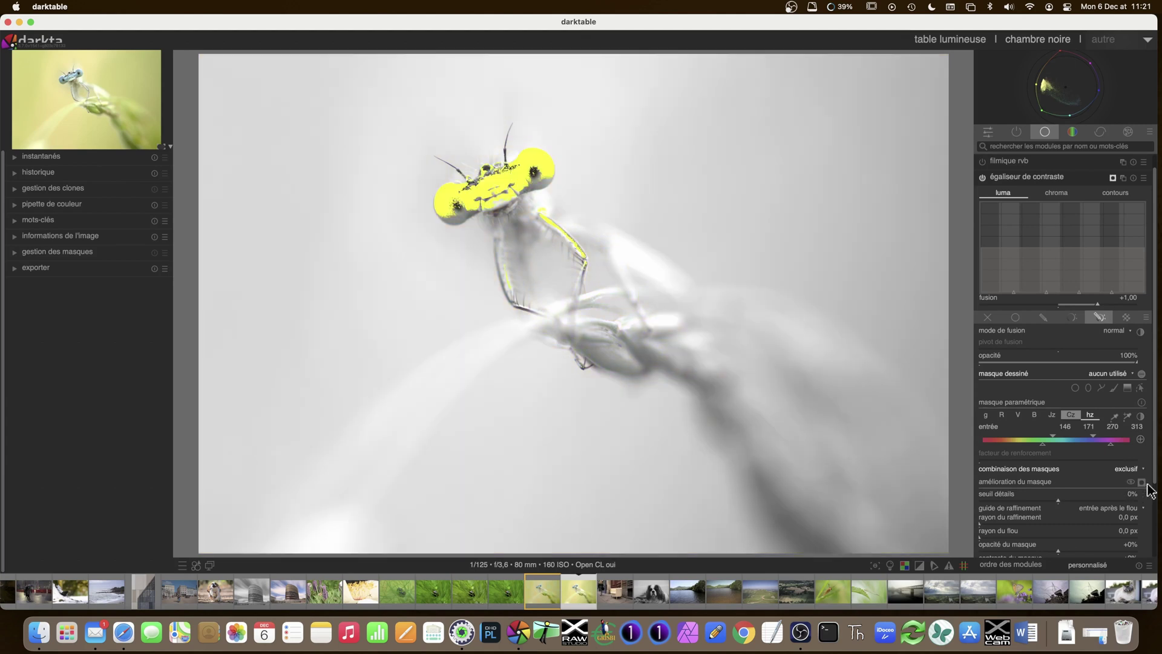
pyautogui.click(1056, 436)
pyautogui.click(1095, 435)
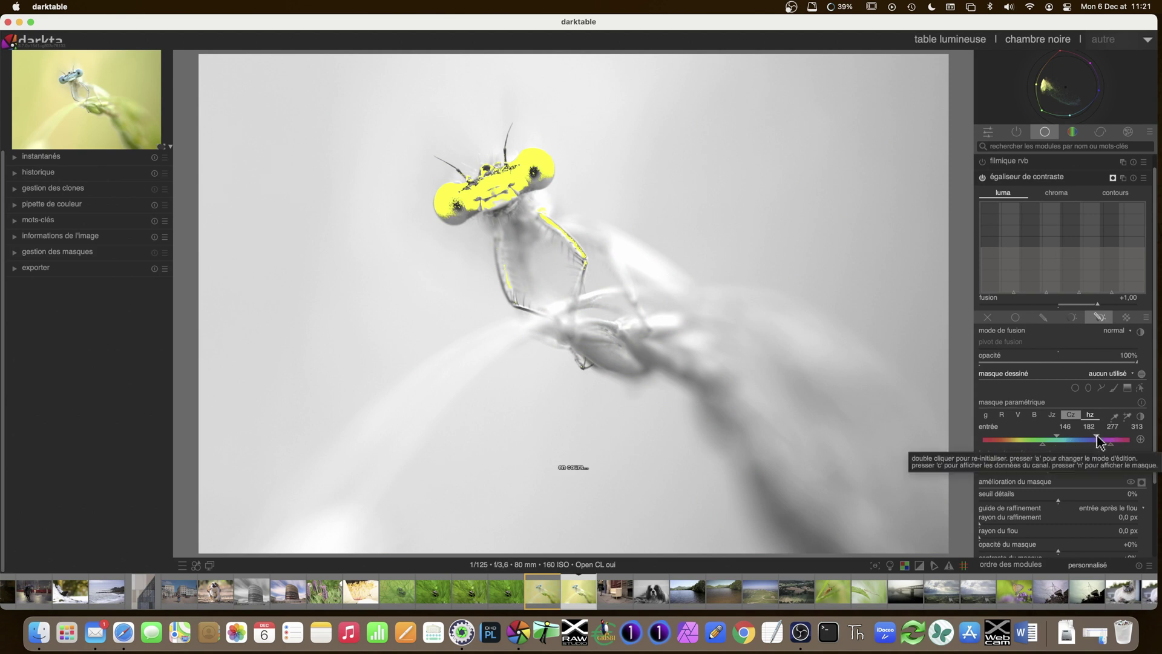
pyautogui.click(1006, 524)
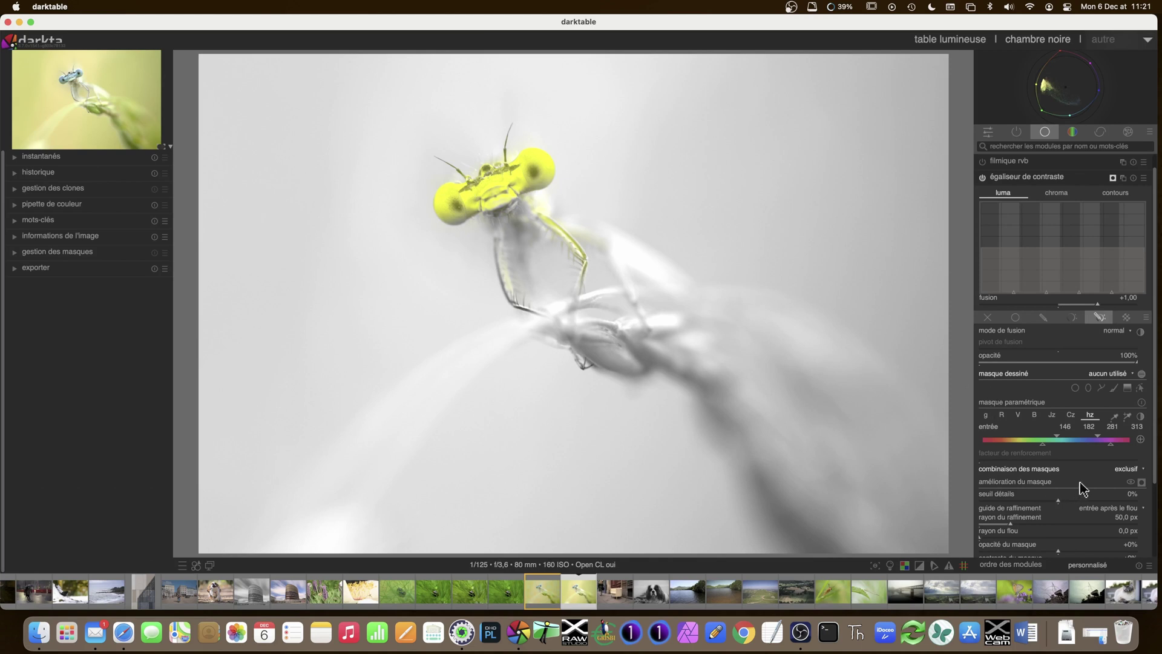
# - Set the mask combination to inclusif and switch égaliseur de contraste to a parametric mask only
pyautogui.click(1128, 472)
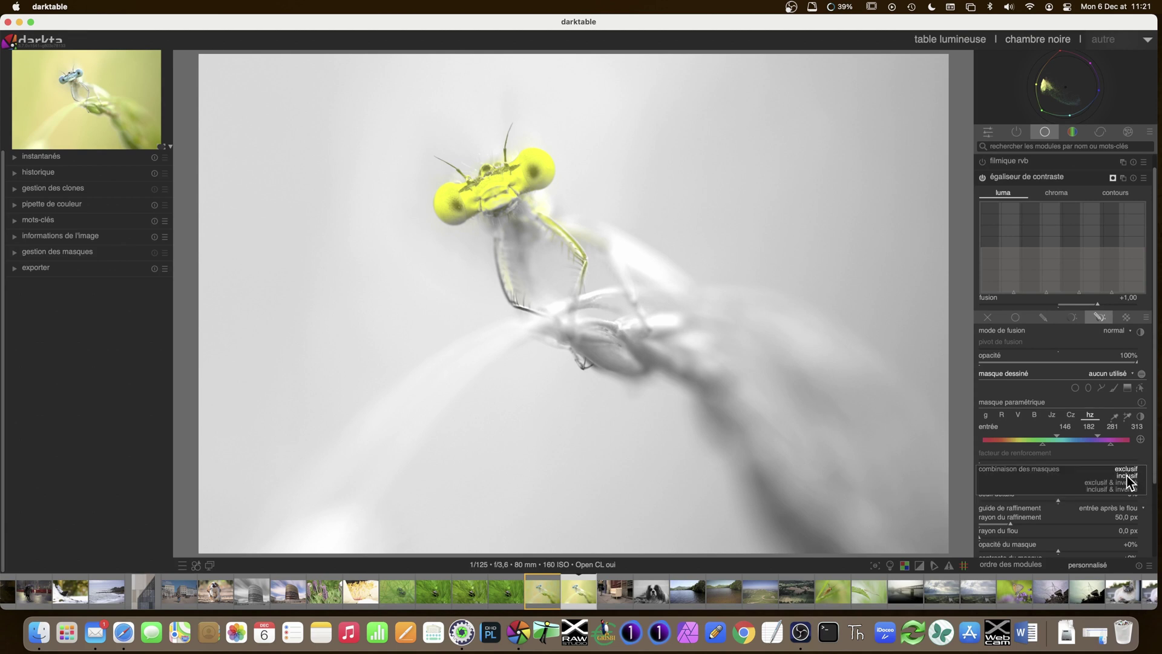
pyautogui.click(1128, 475)
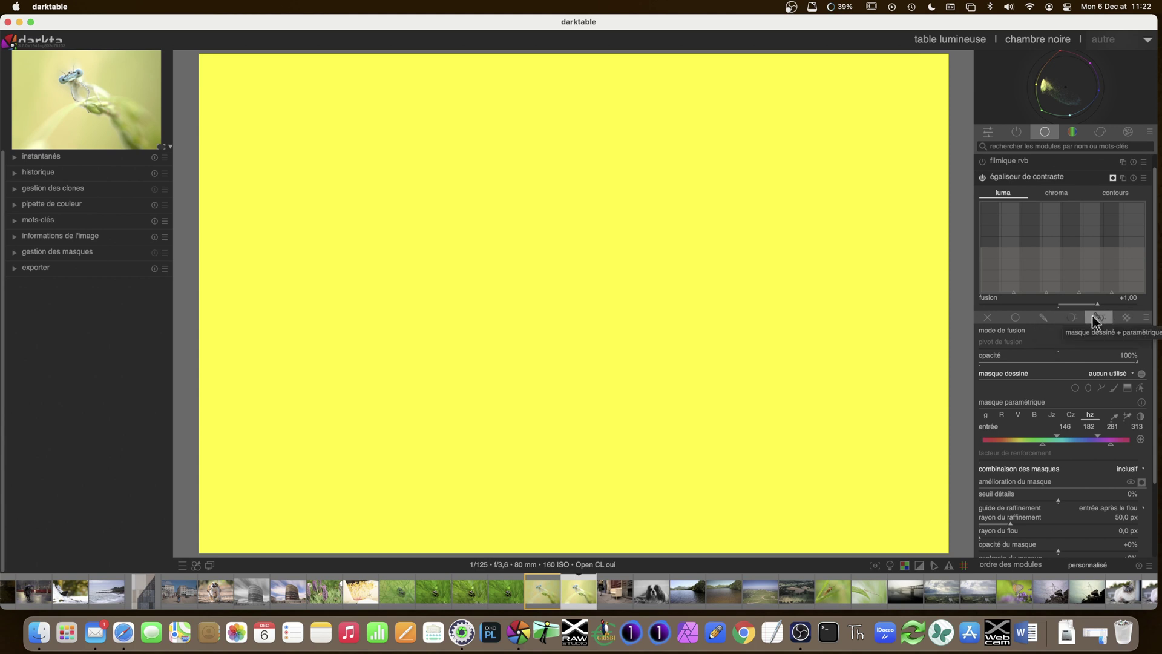
pyautogui.click(1070, 320)
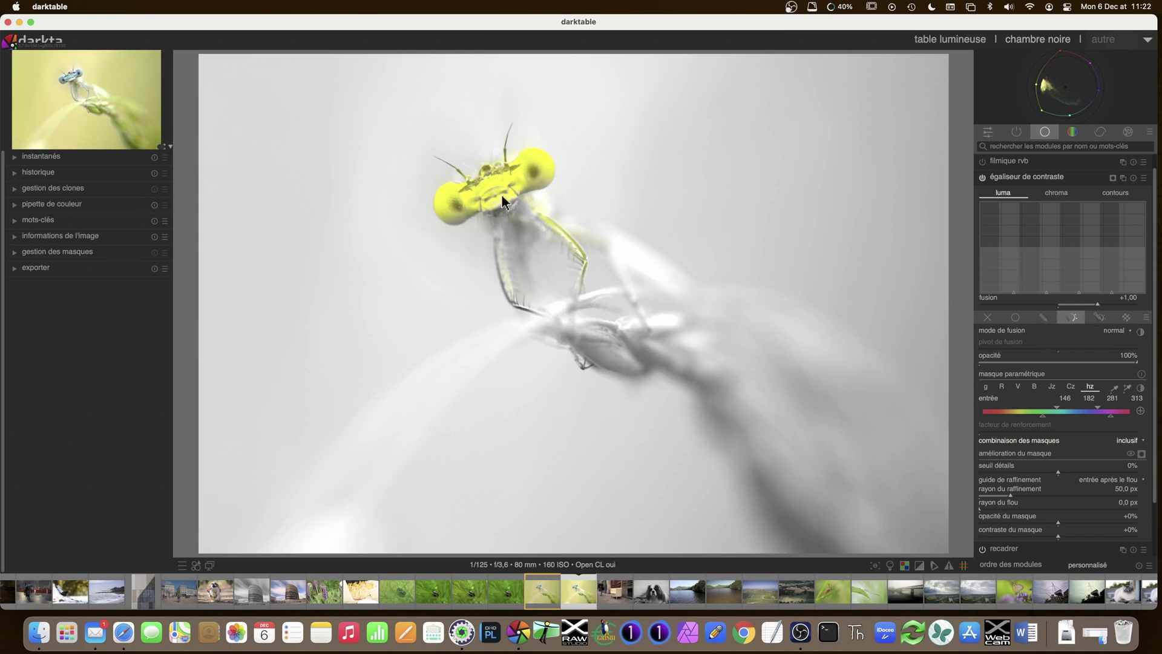
# - Set the parametric mask's Jz input range to 0,35, 0,58, 1,0 and 1,0
pyautogui.click(1052, 388)
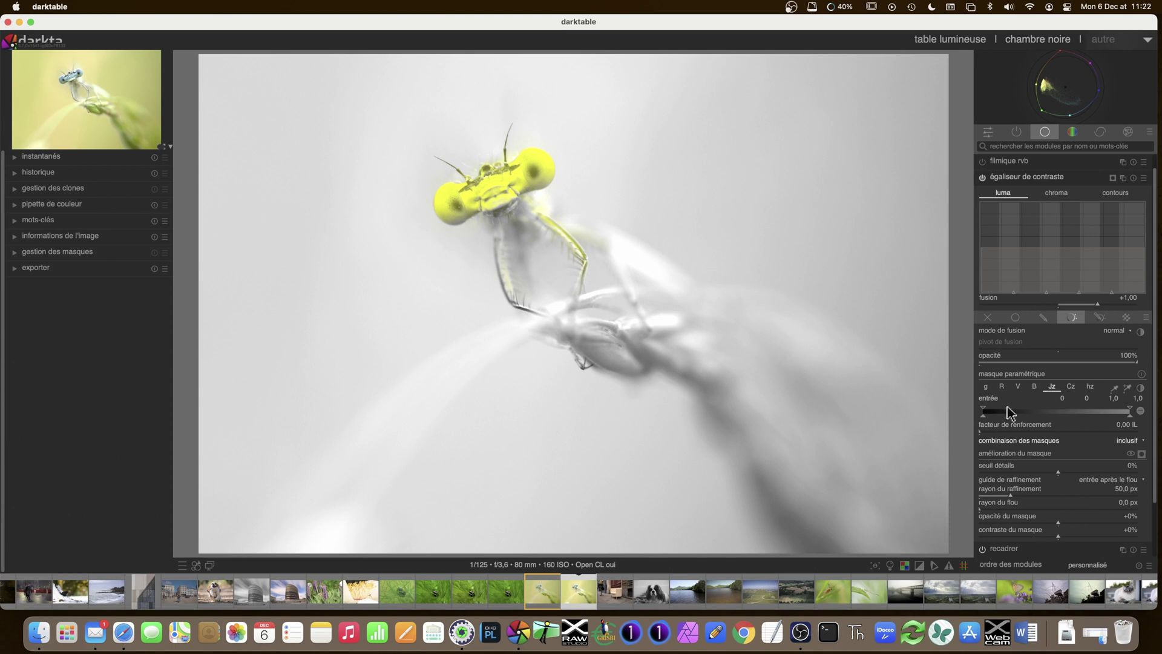
pyautogui.moveTo(985, 413)
pyautogui.mouseDown()
pyautogui.moveTo(1041, 412)
pyautogui.moveTo(1024, 413)
pyautogui.mouseUp()
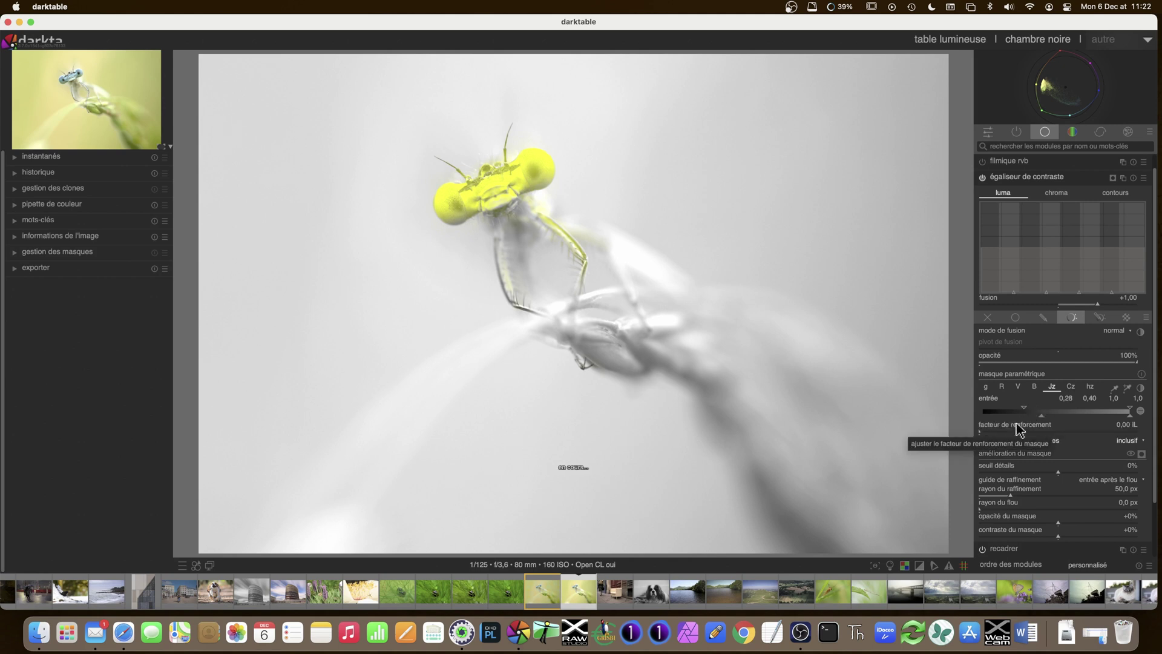
pyautogui.moveTo(1041, 417); pyautogui.dragTo(1060, 421)
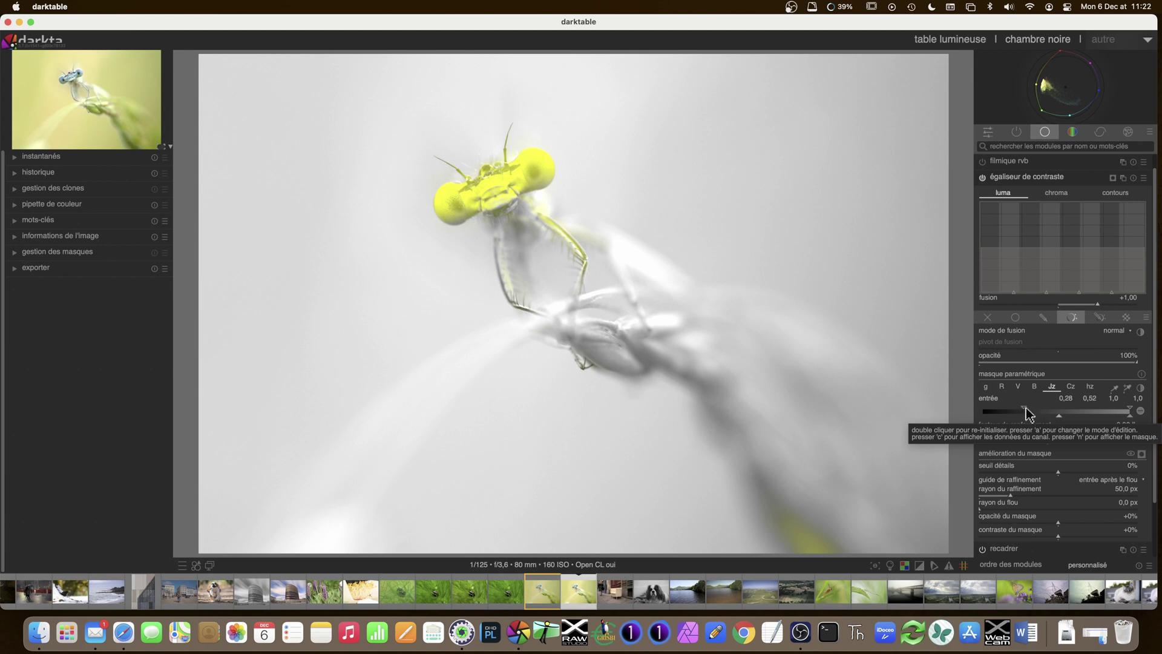
pyautogui.moveTo(1024, 410); pyautogui.dragTo(1068, 420)
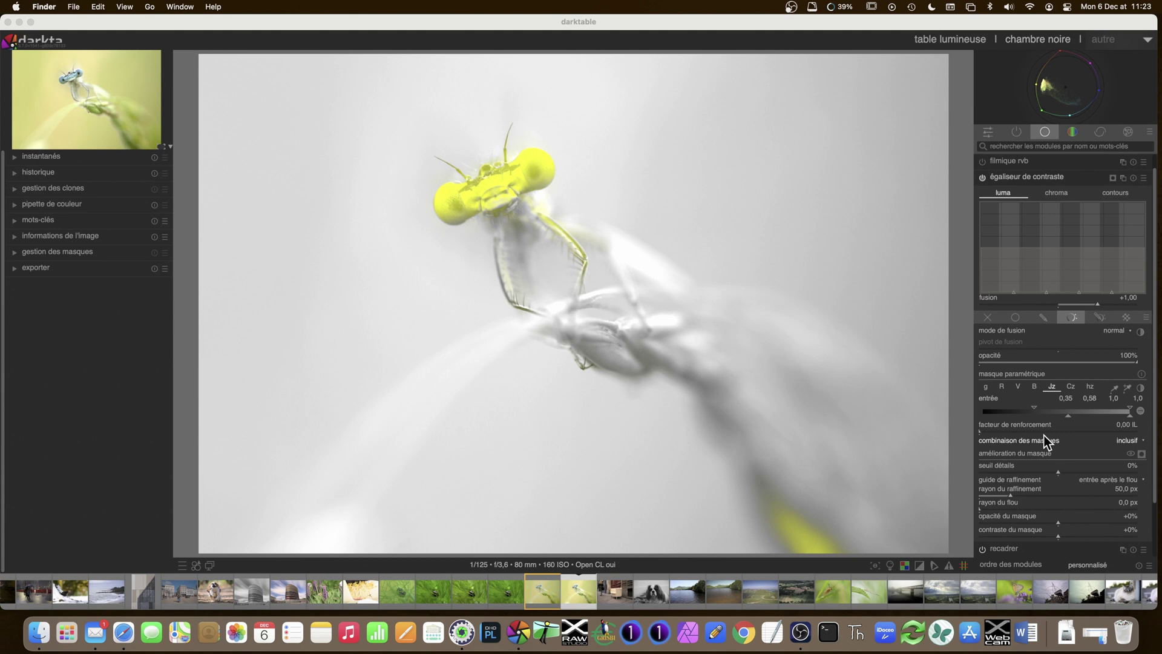
# - Switch back to the drawn and parametric mask and expand the mask manager's list of existing shapes
pyautogui.scroll(-2, 1047, 441)
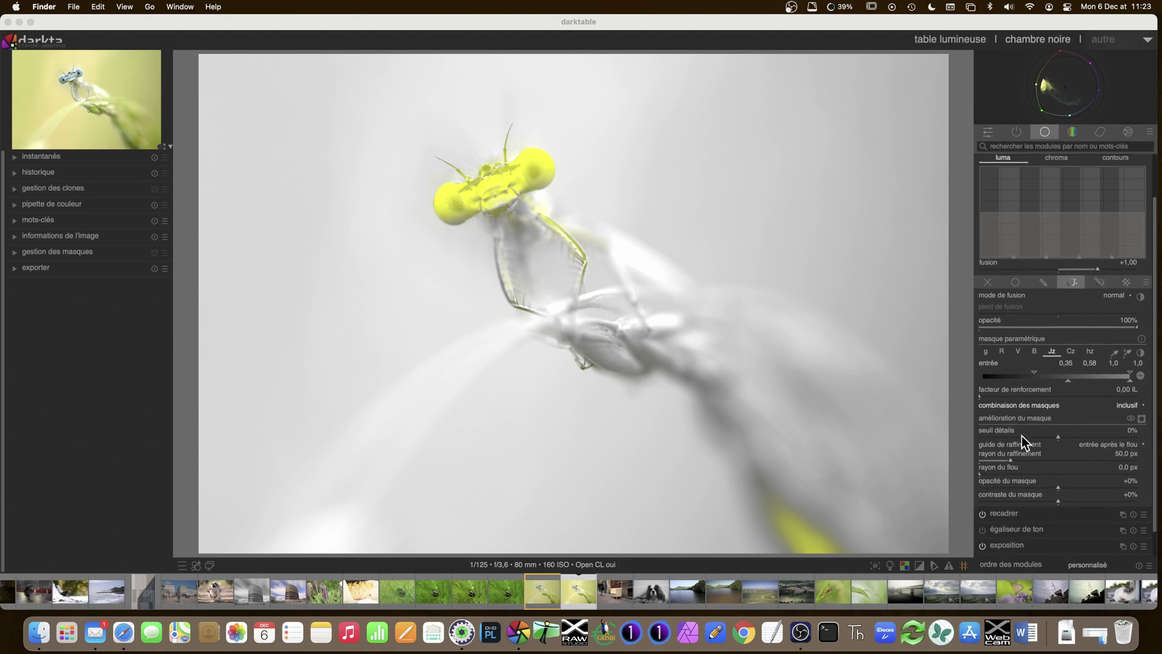
pyautogui.click(1099, 282)
pyautogui.click(1099, 280)
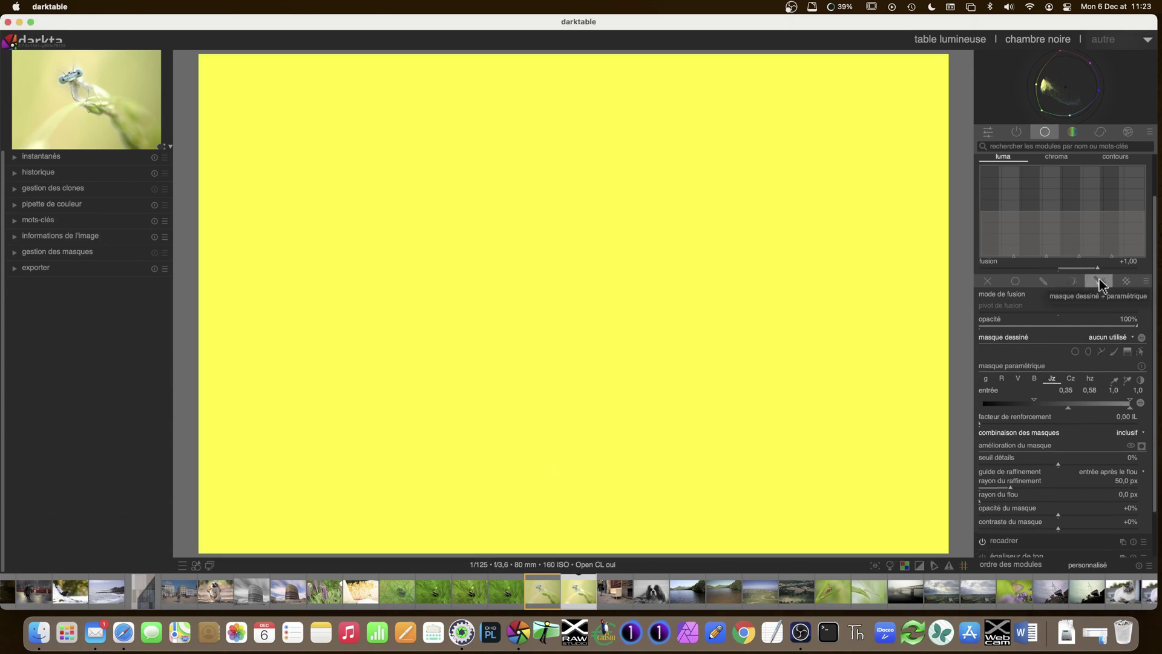
pyautogui.click(21, 253)
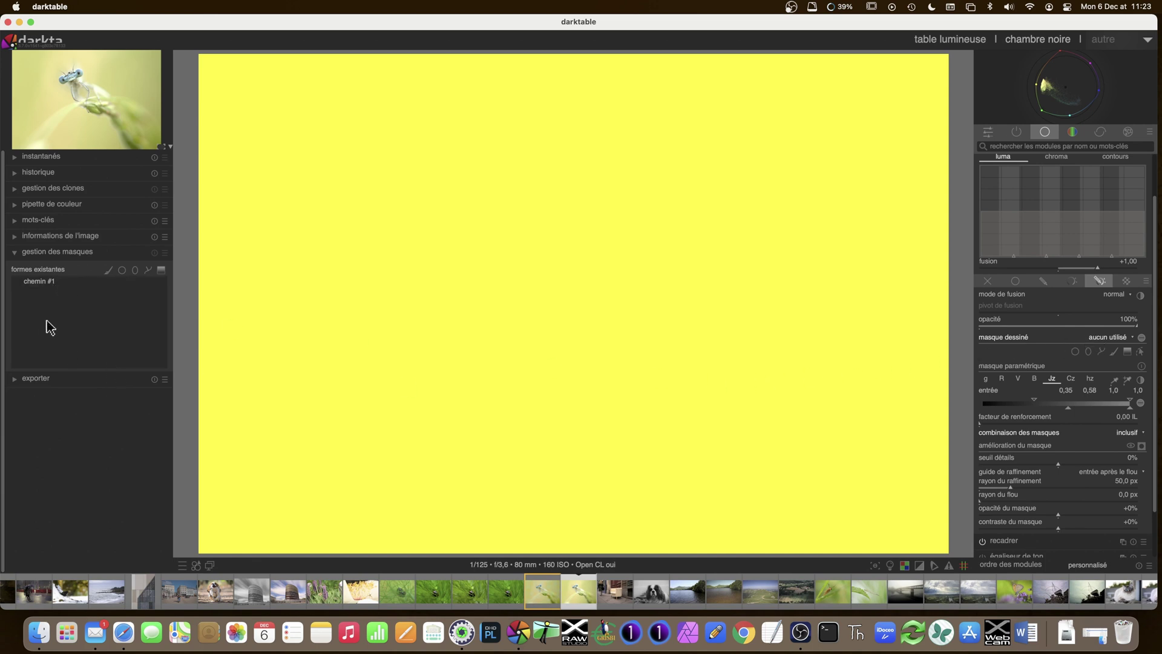
# - Add the existing shape chemin #1 around the damselfly's head to the drawn mask and display the combined mask
pyautogui.click(1141, 446)
pyautogui.click(1109, 338)
pyautogui.click(1119, 352)
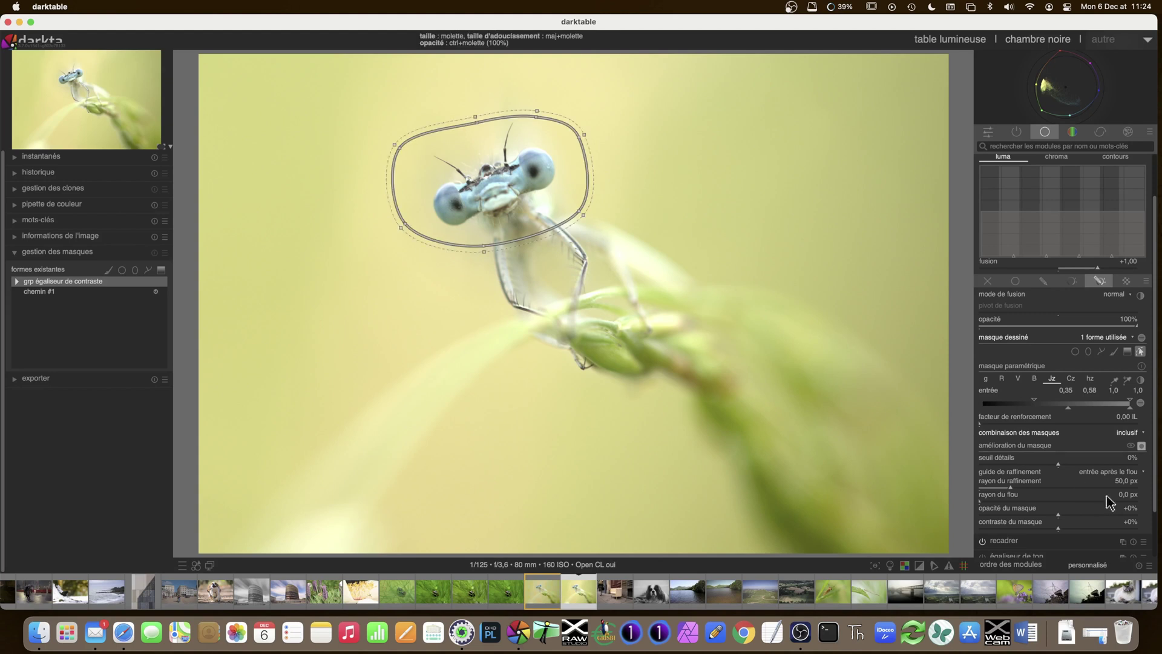
pyautogui.click(1142, 446)
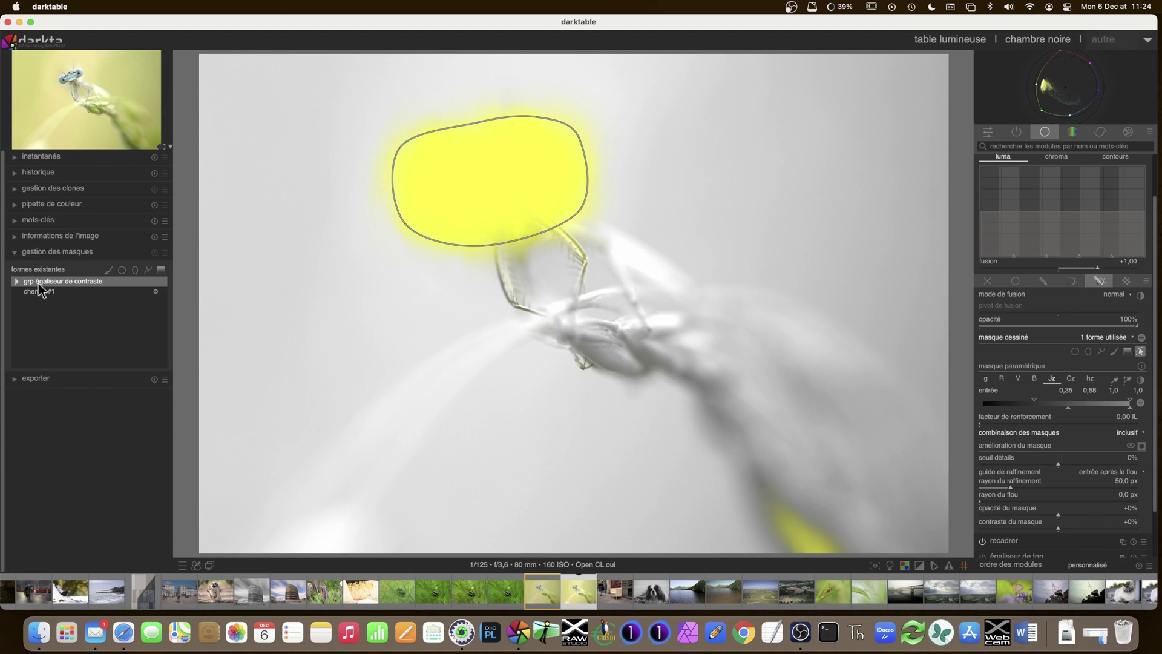
# - Examine the combining modes for chemin #1 in the égaliseur de contraste group and the mask combination options, keeping inclusif
pyautogui.moveTo(484, 124)
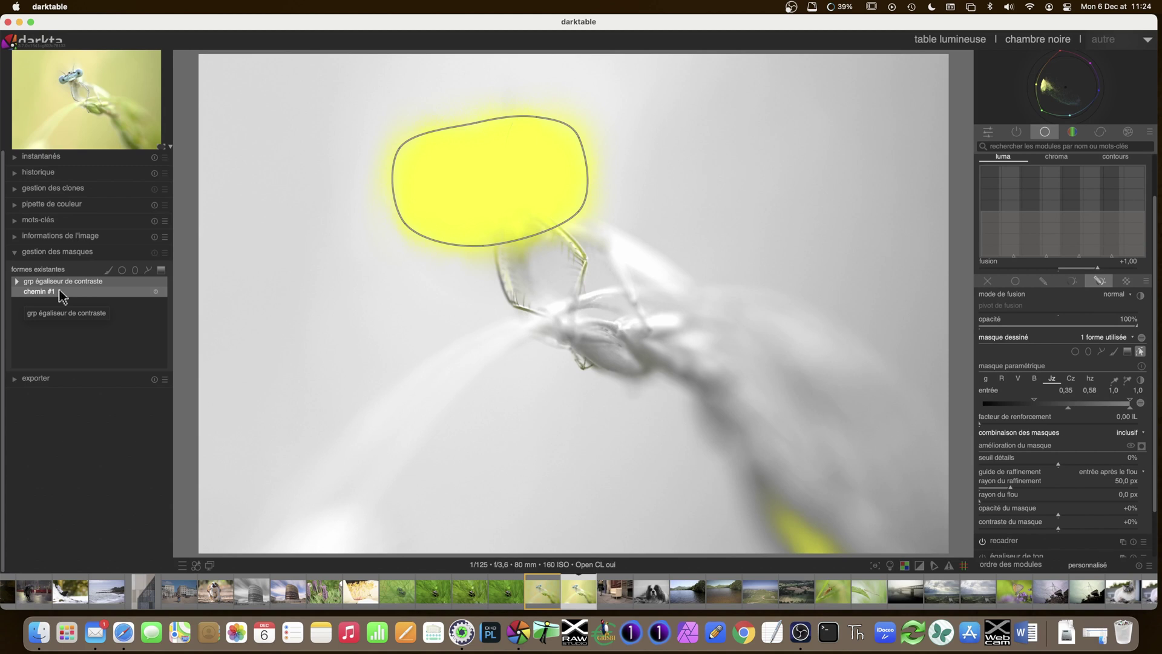
pyautogui.click(17, 282)
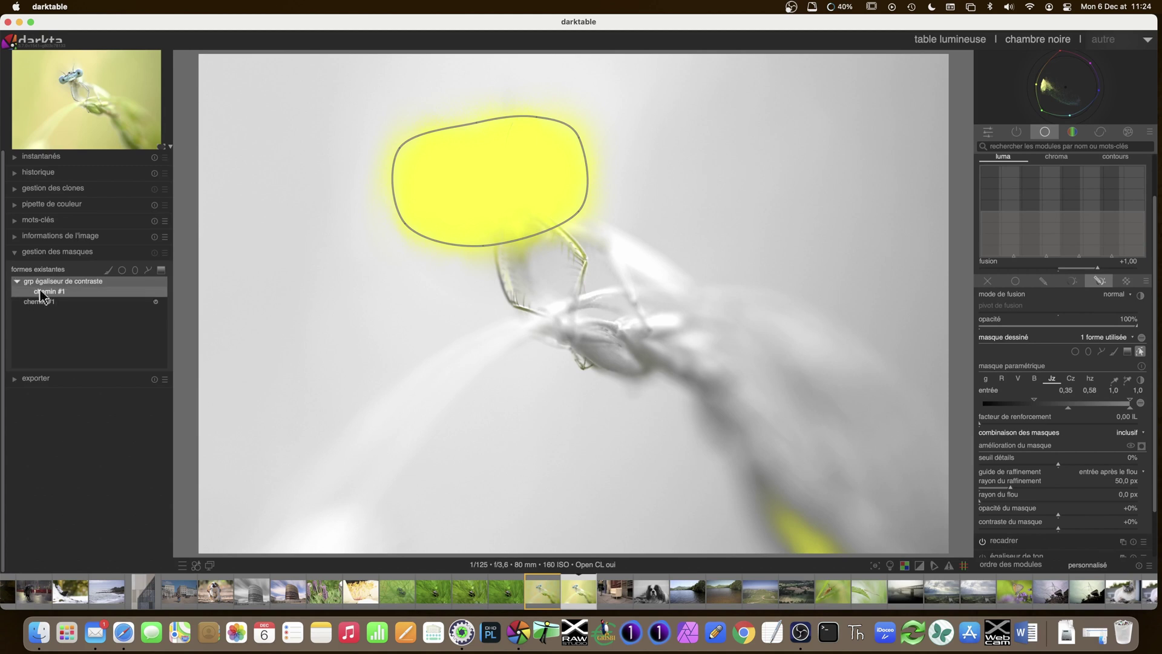
pyautogui.rightClick(41, 292)
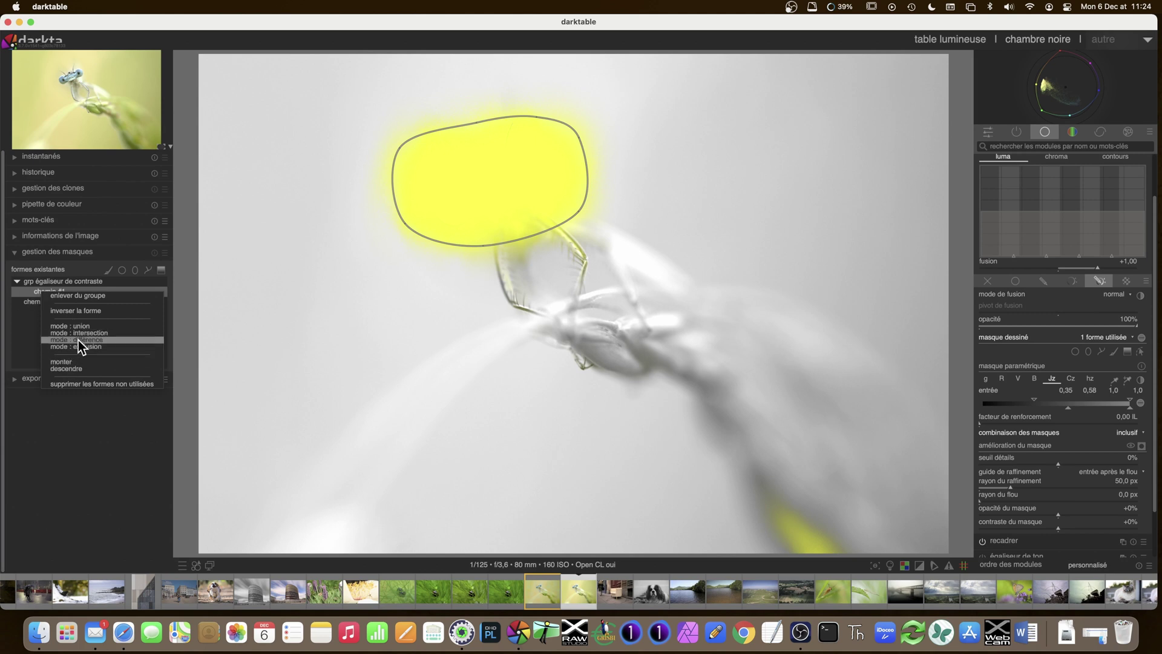
pyautogui.click(40, 289)
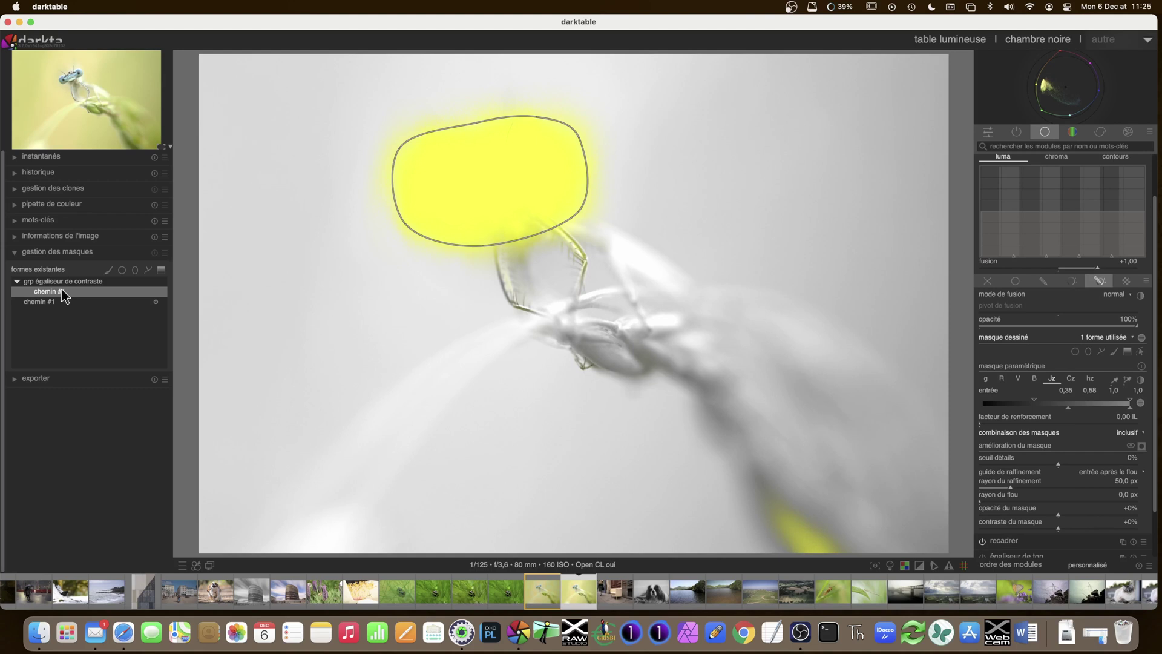
pyautogui.click(1128, 435)
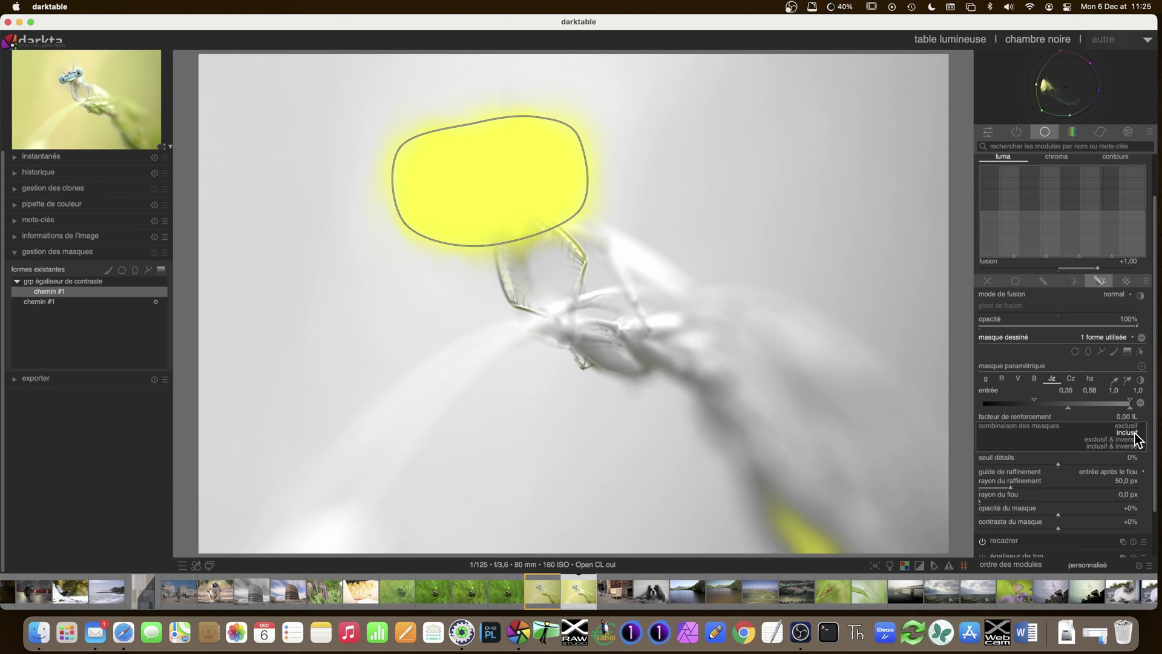
pyautogui.click(1135, 434)
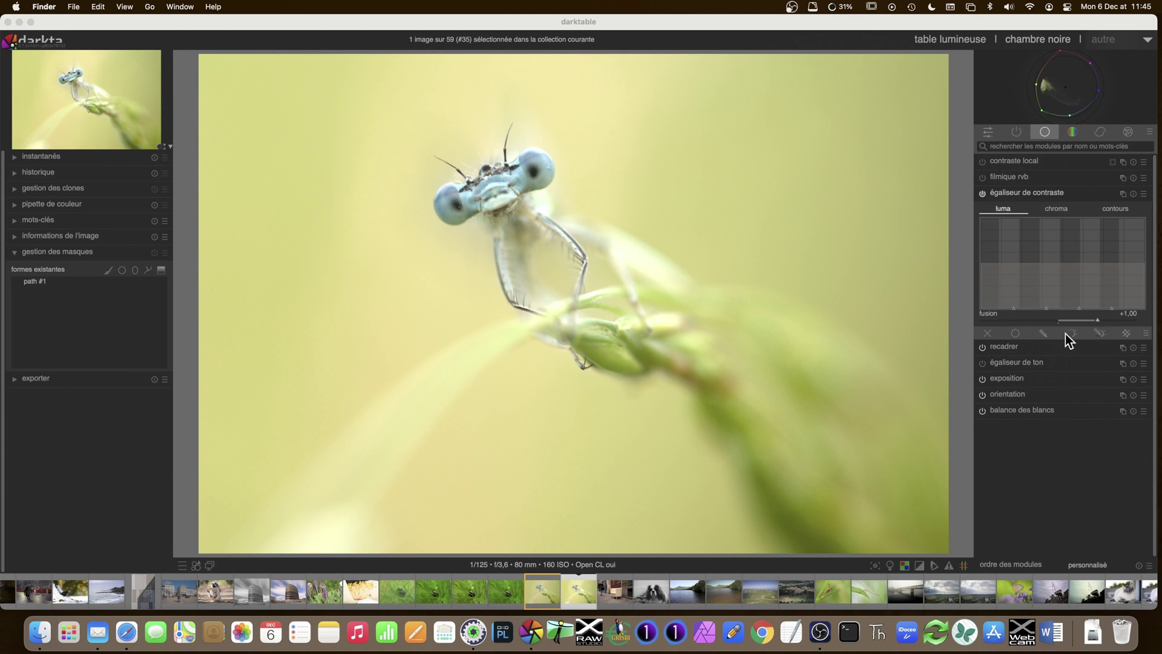
# - Enable the drawn mask for égaliseur de contraste and draw a closed path around the damselfly's head and legs
pyautogui.click(1042, 330)
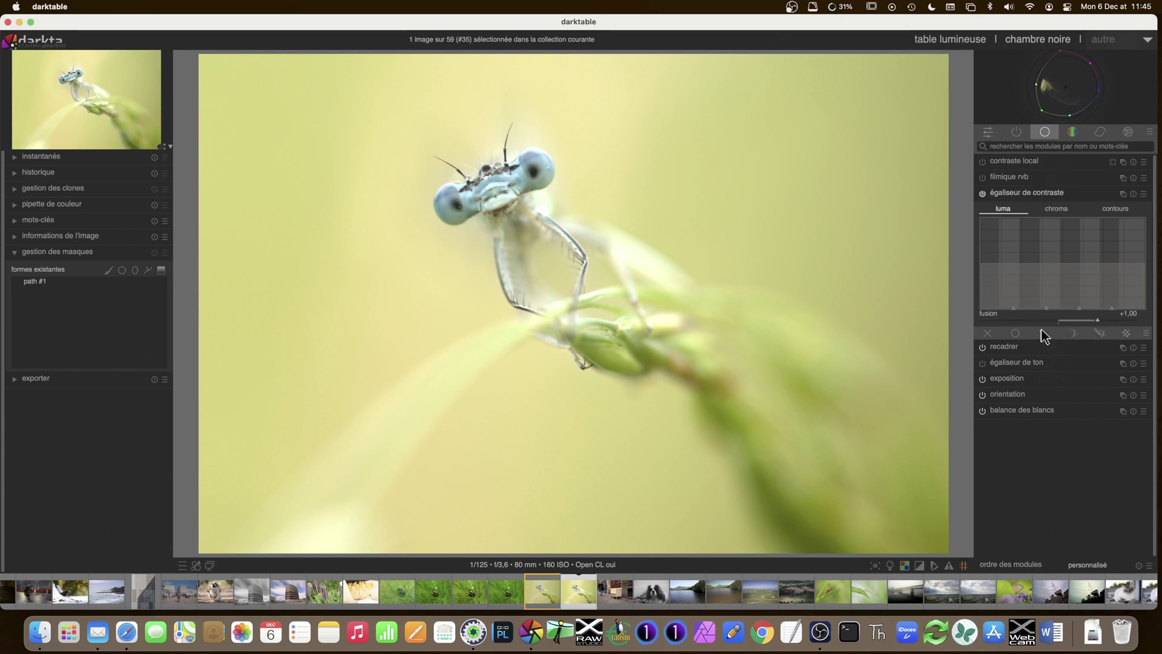
pyautogui.click(1046, 334)
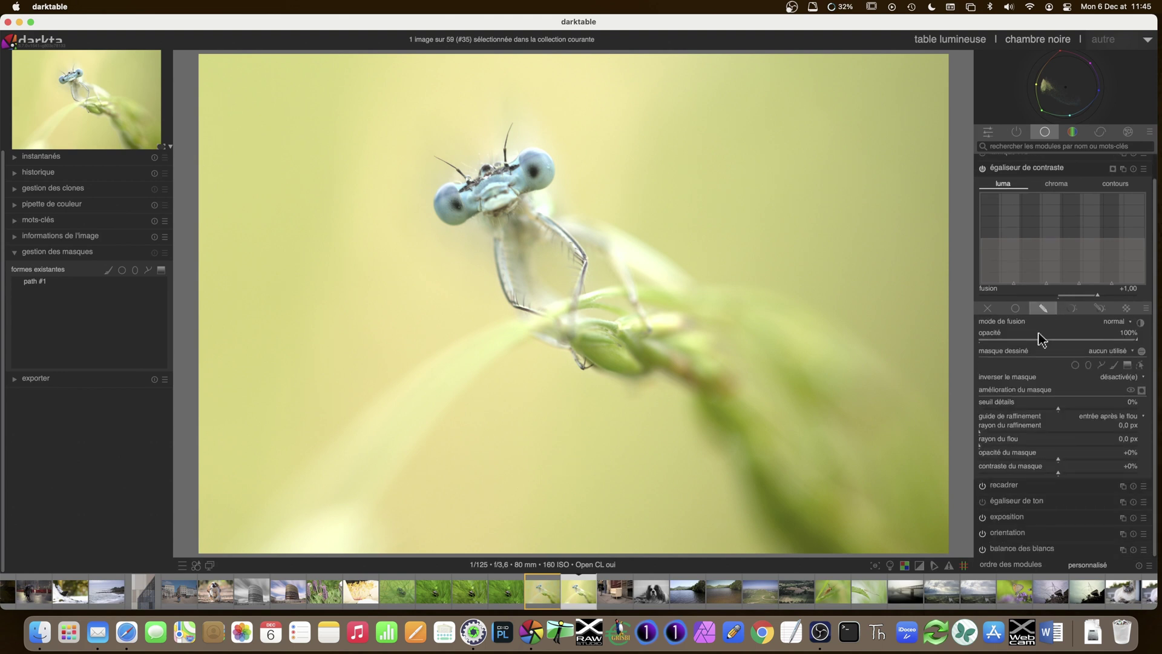
pyautogui.click(1102, 367)
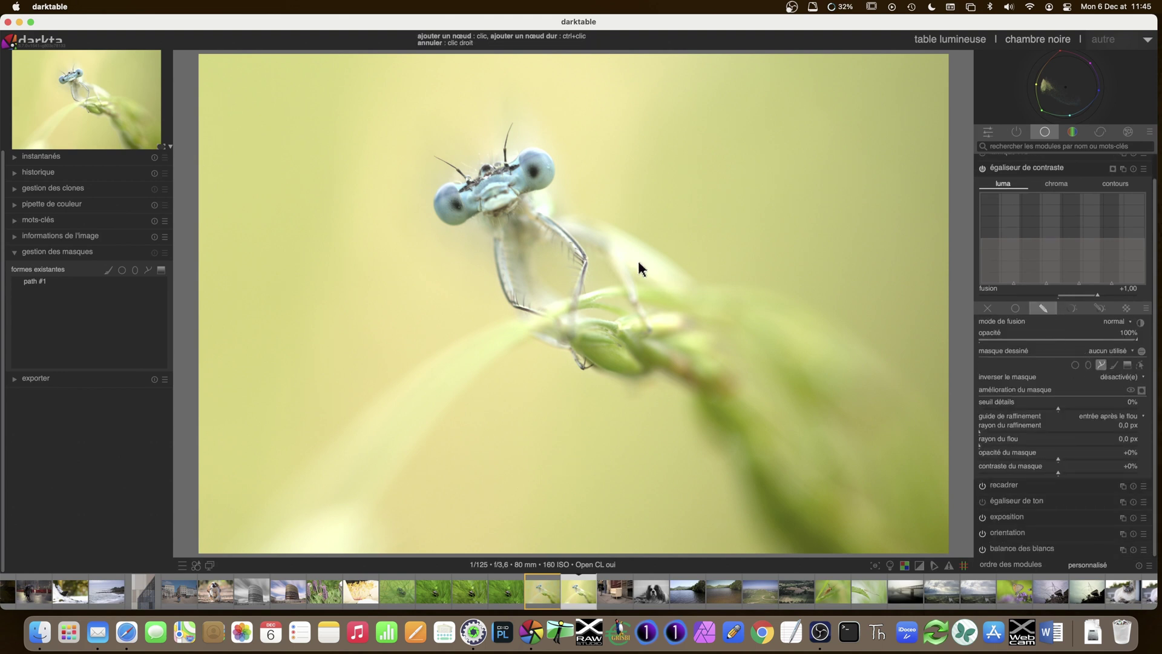
pyautogui.click(621, 250)
pyautogui.click(513, 108)
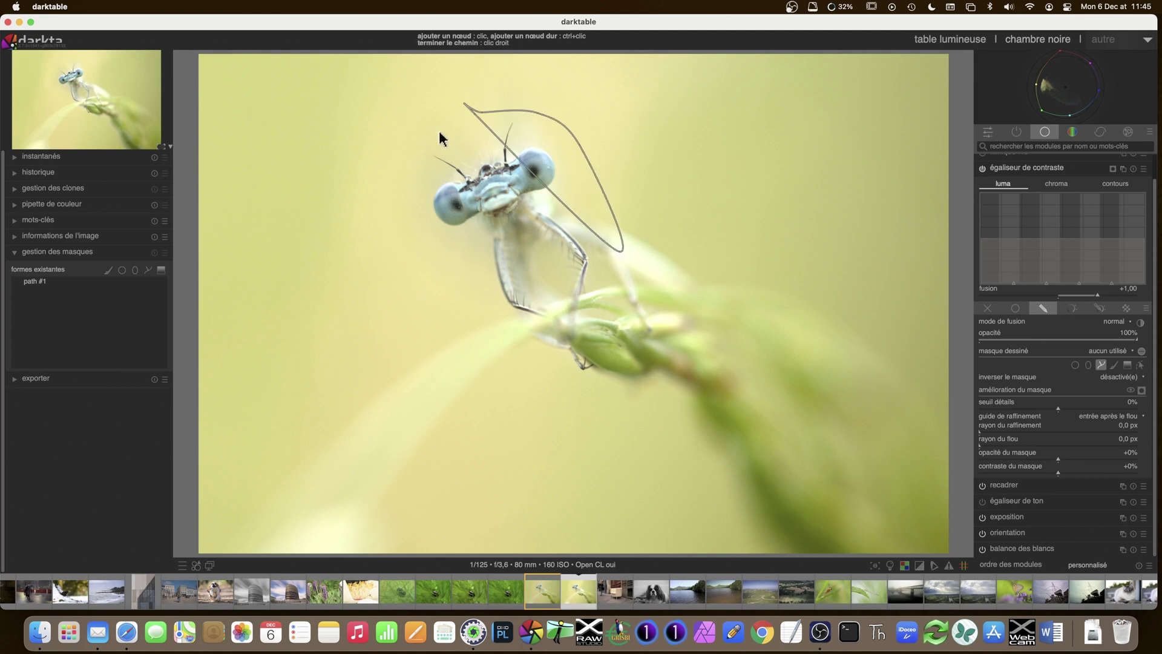
pyautogui.click(401, 210)
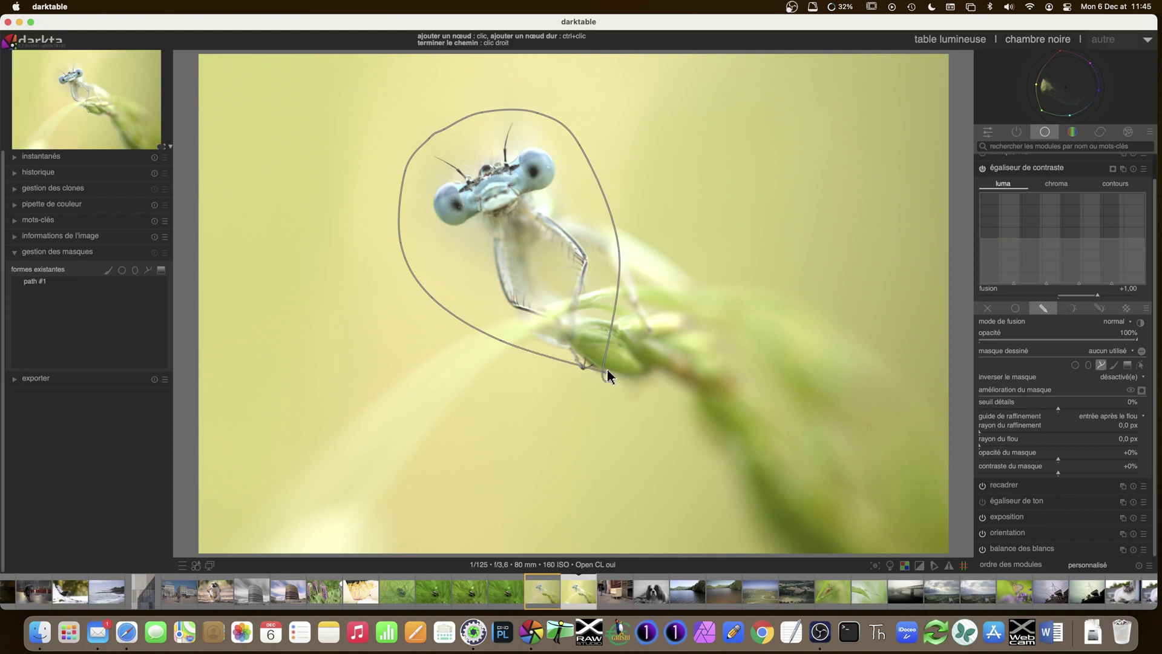
pyautogui.rightClick(623, 340)
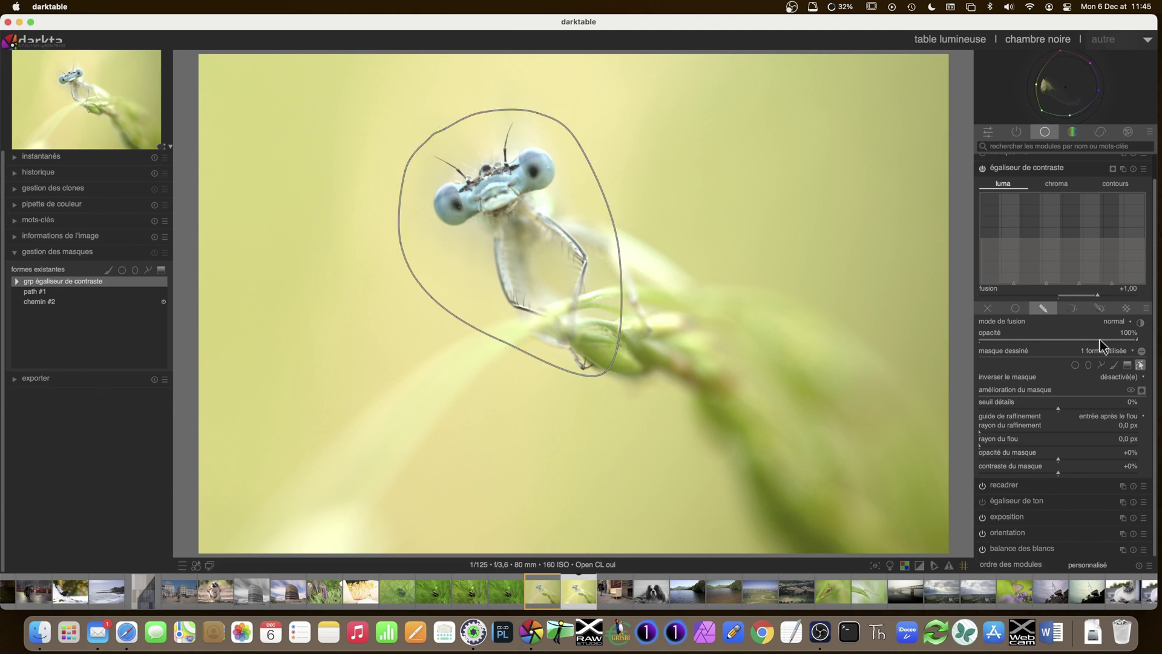
# - Preview the drawn mask, switch to the drawn and parametric mask and display the mask again
pyautogui.click(1141, 390)
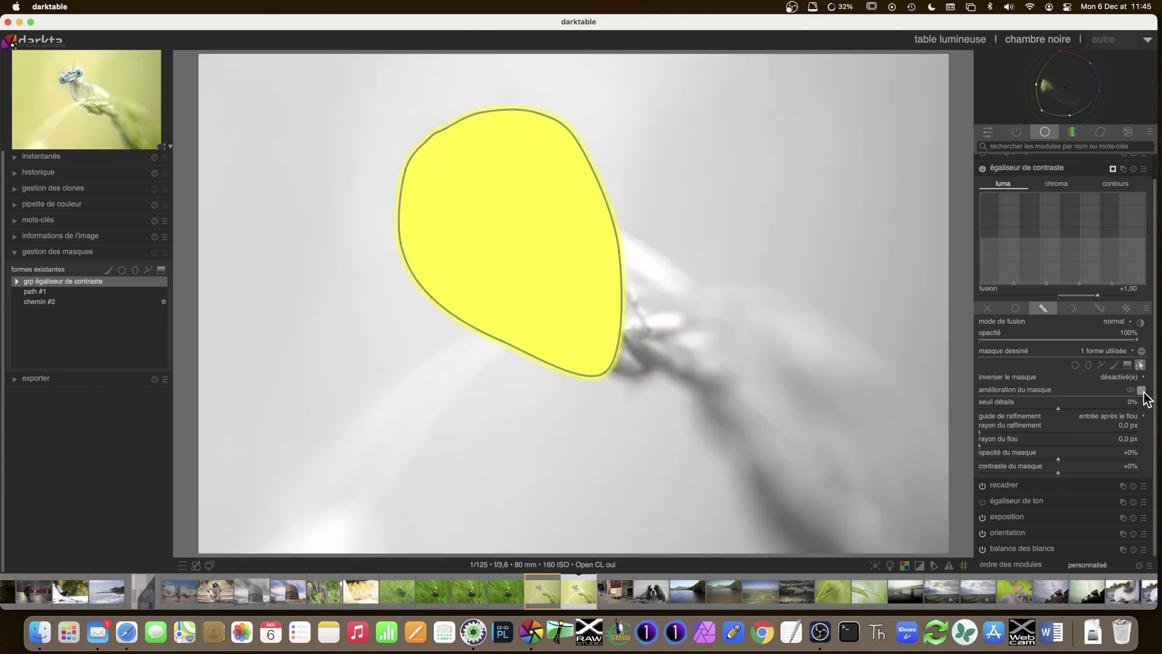
pyautogui.click(1141, 391)
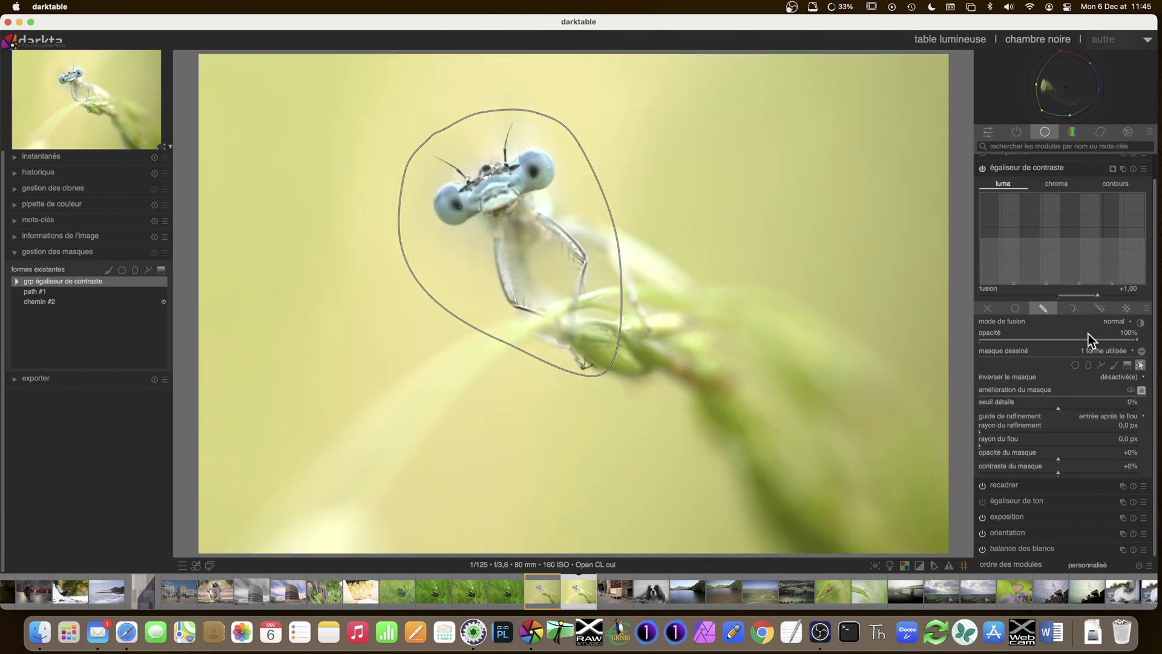
pyautogui.click(1099, 307)
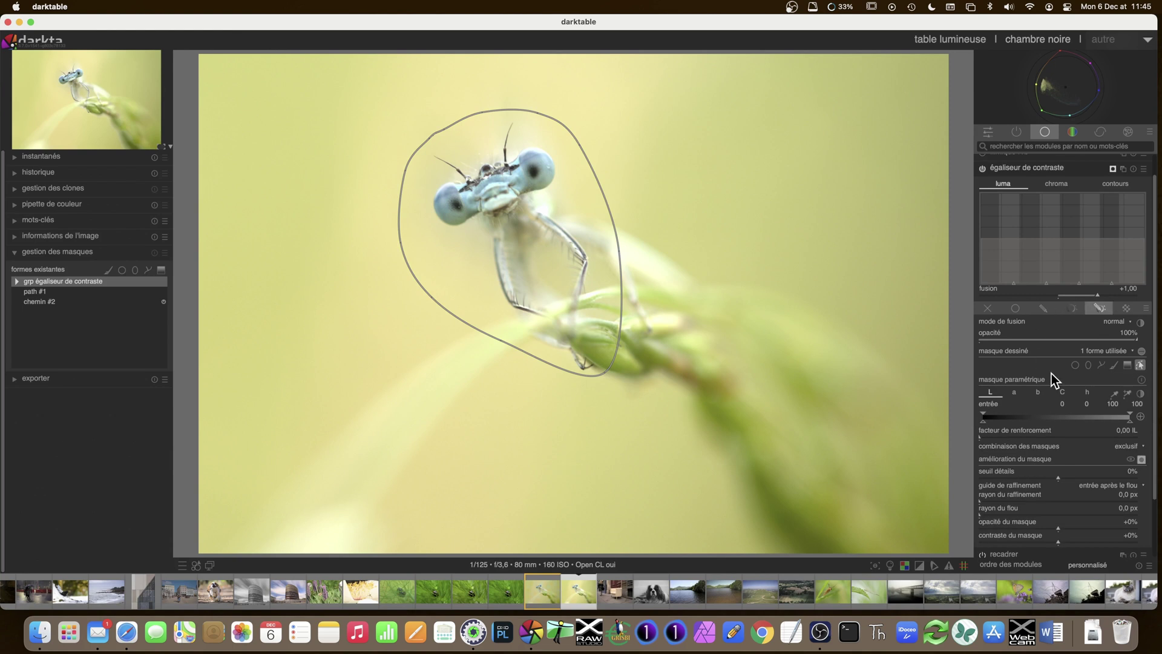
pyautogui.click(1141, 460)
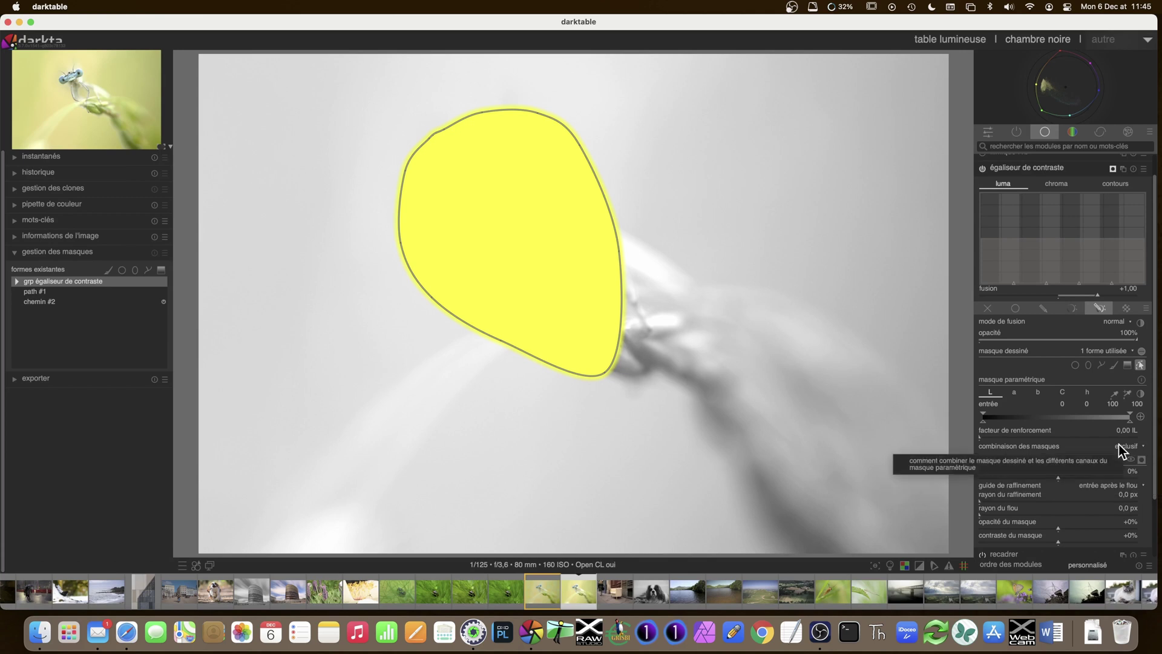
# - Try the inclusif mask combination and return the setting to exclusif
pyautogui.click(1128, 449)
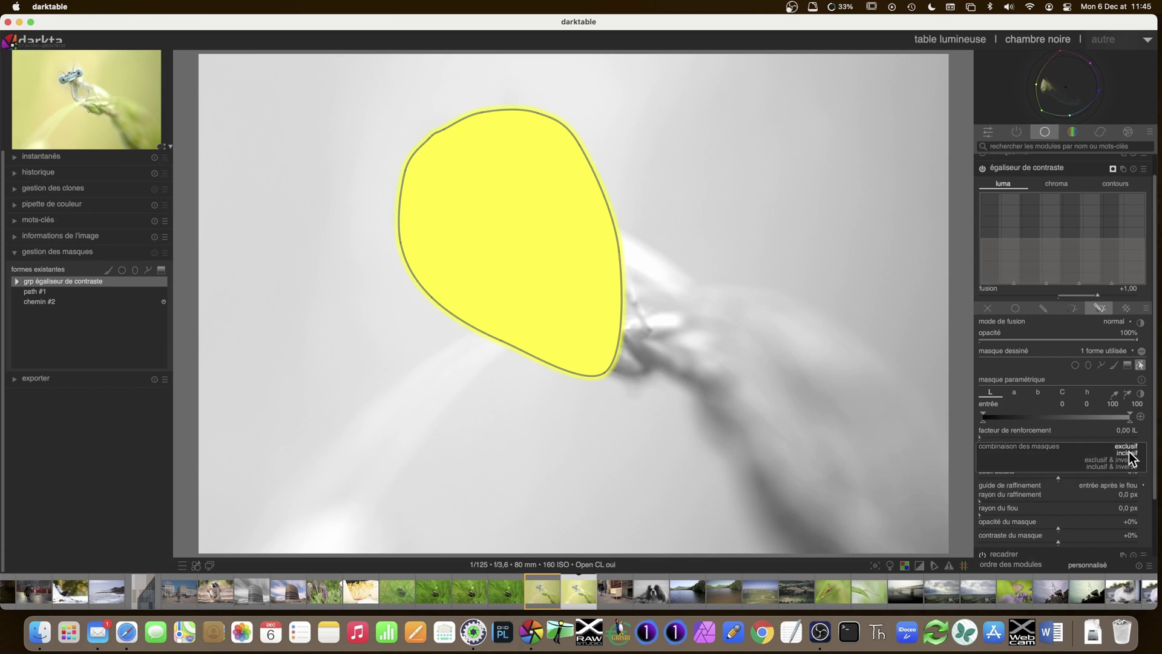
pyautogui.click(1129, 453)
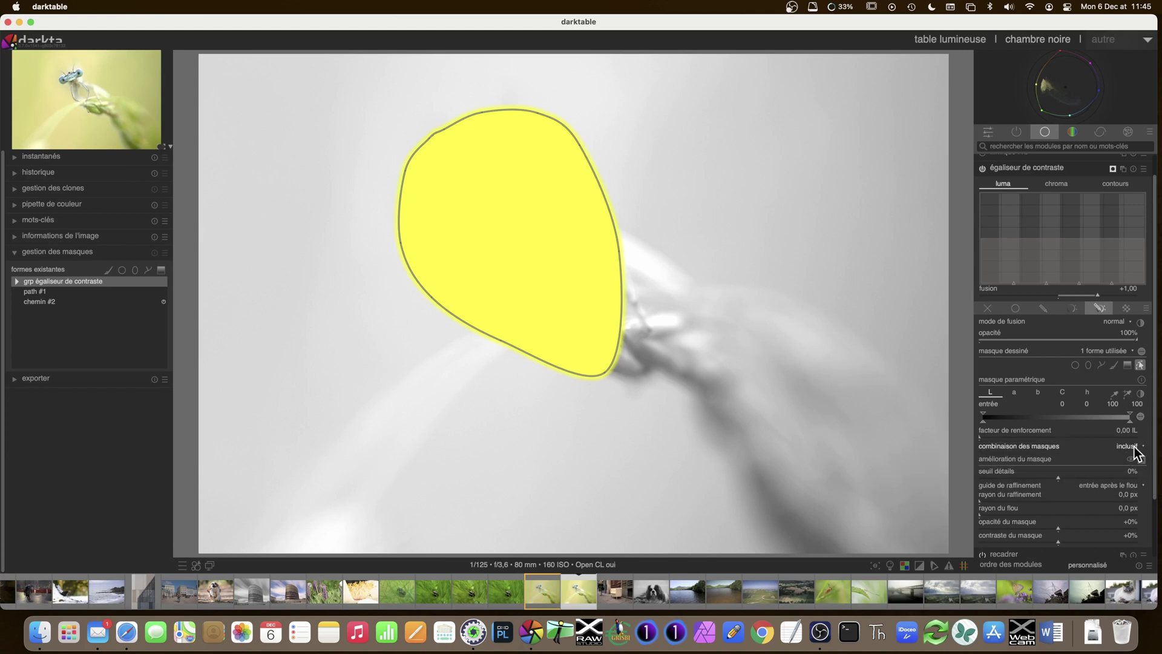
pyautogui.click(1136, 452)
pyautogui.click(1132, 447)
# - Switch the blending colour space to RVB (scène) and preview the hz channel with the mask overlay hidden
pyautogui.click(1145, 309)
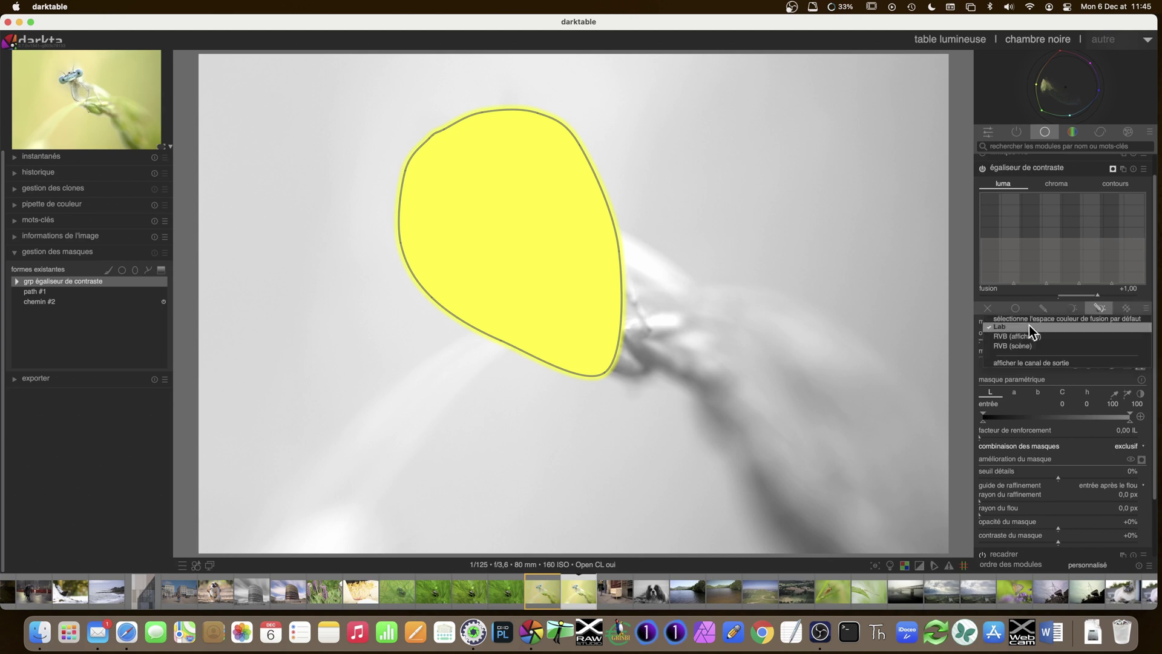
pyautogui.click(1004, 343)
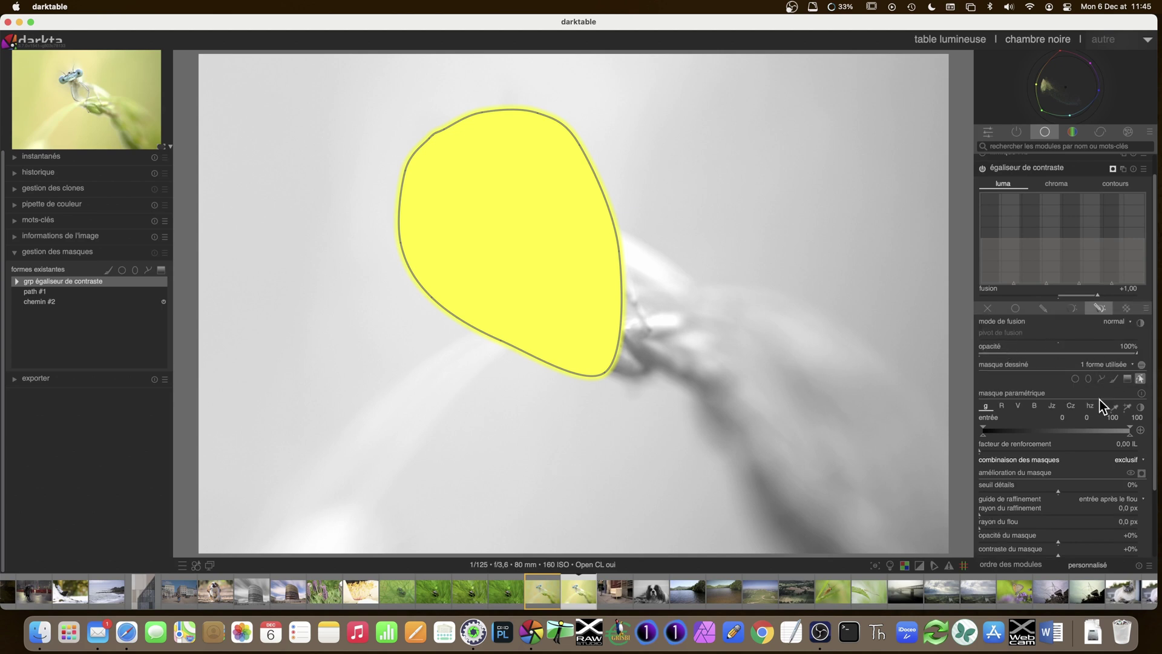
pyautogui.click(1141, 472)
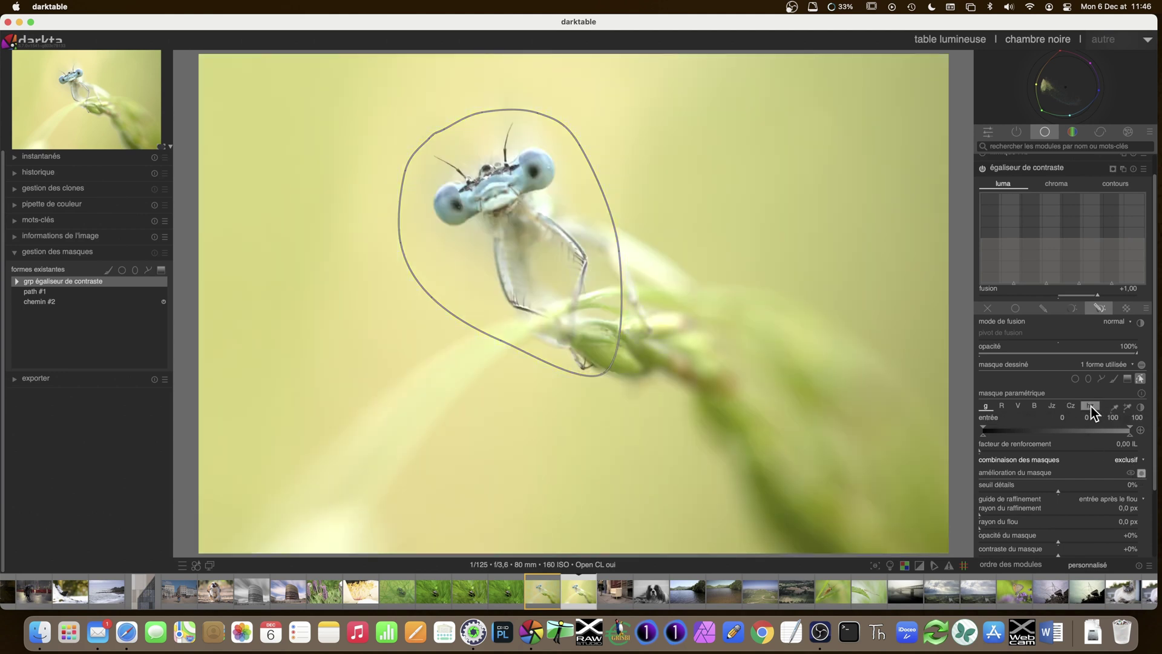
pyautogui.click(1090, 406)
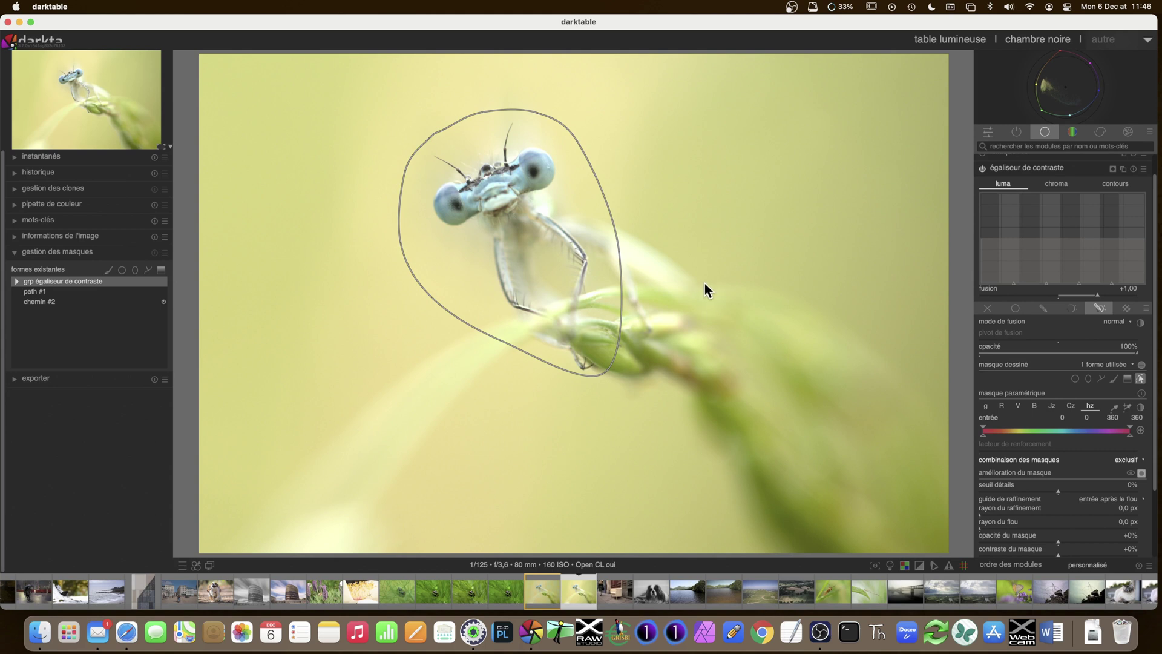
pyautogui.moveTo(579, 175)
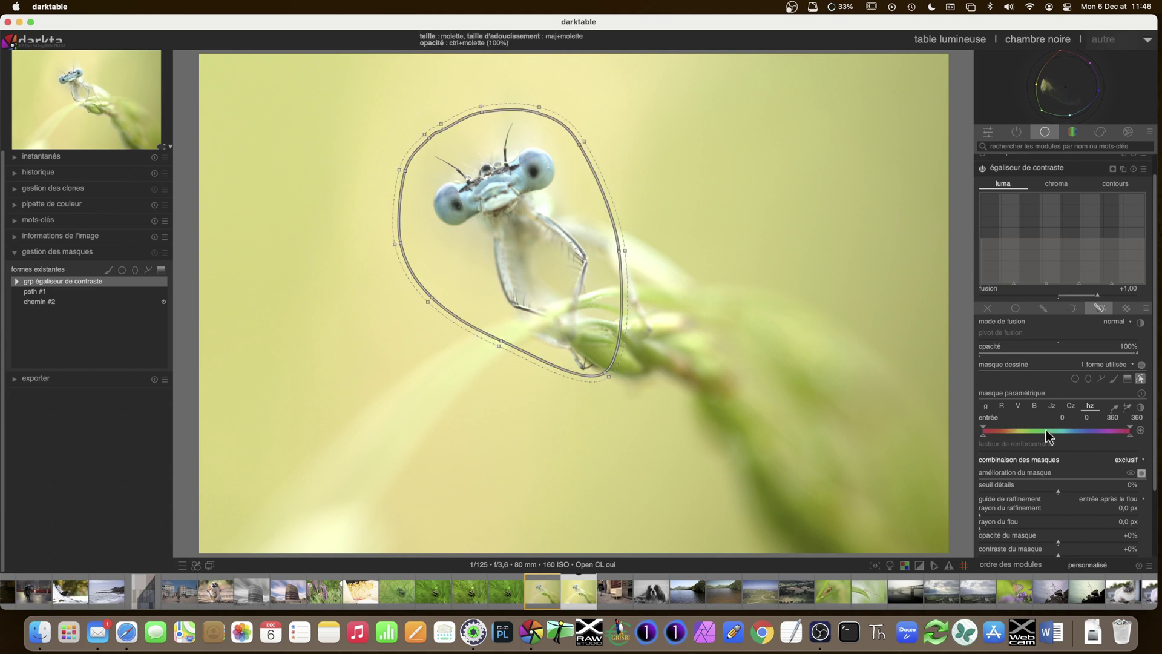
pyautogui.press('c')
# - Pick the hz input range from a rectangular area of the green background beside the damselfly and display the resulting mask
pyautogui.moveTo(1049, 436)
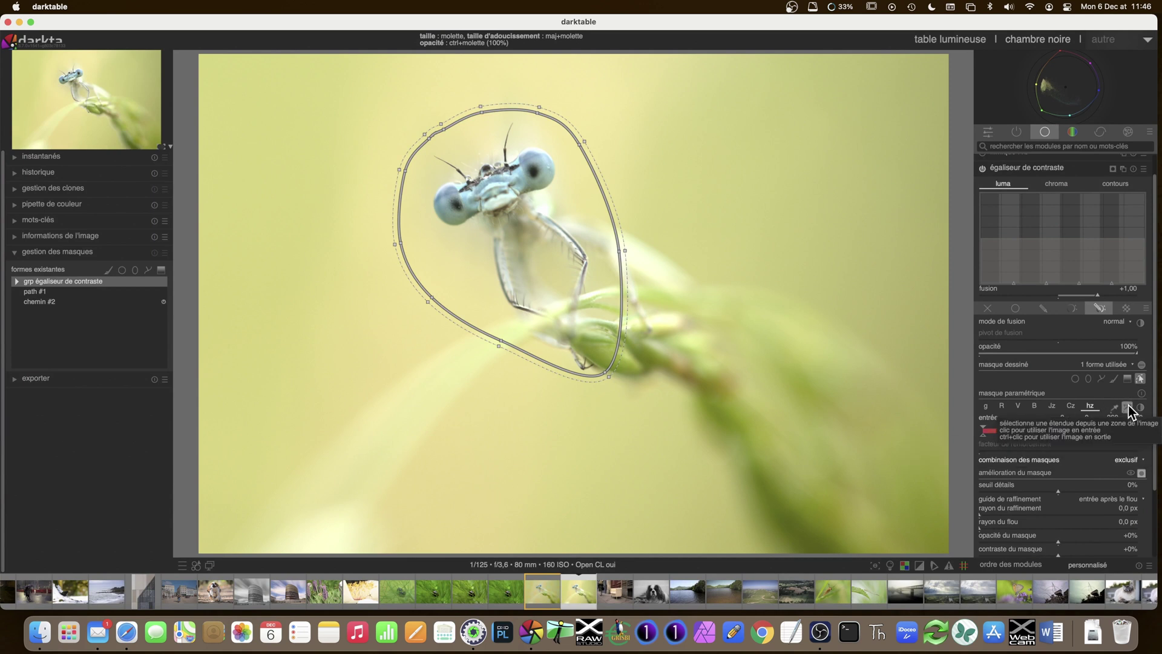
pyautogui.click(1127, 408)
pyautogui.moveTo(303, 231); pyautogui.dragTo(463, 307)
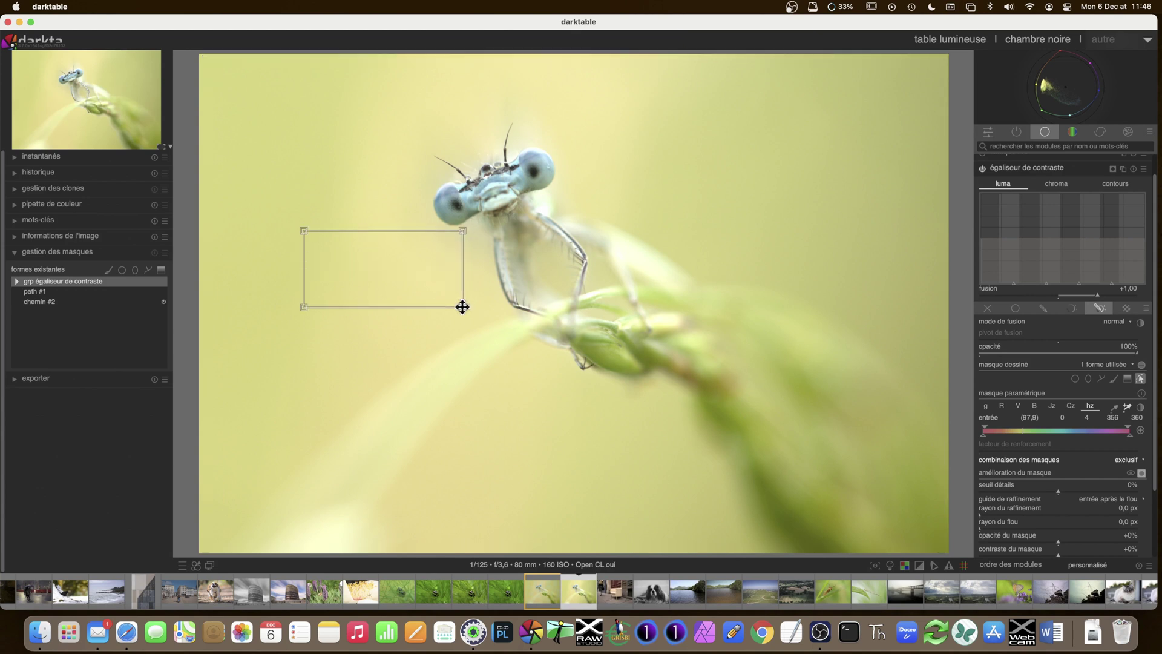
pyautogui.moveTo(463, 232); pyautogui.dragTo(464, 238)
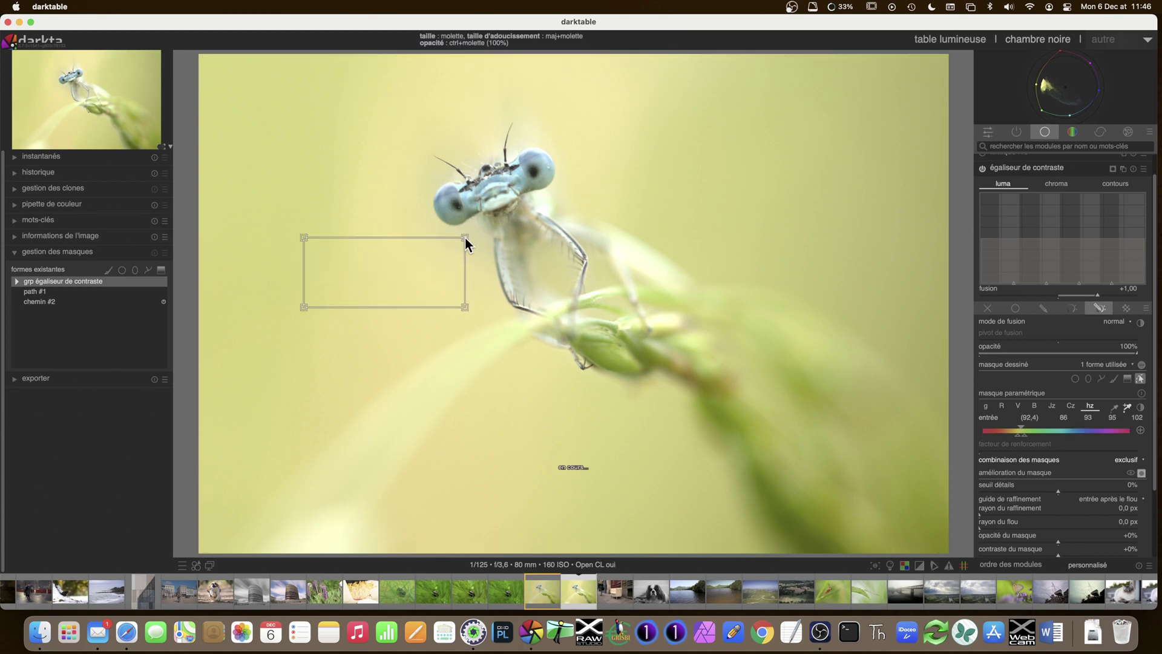
pyautogui.click(1142, 473)
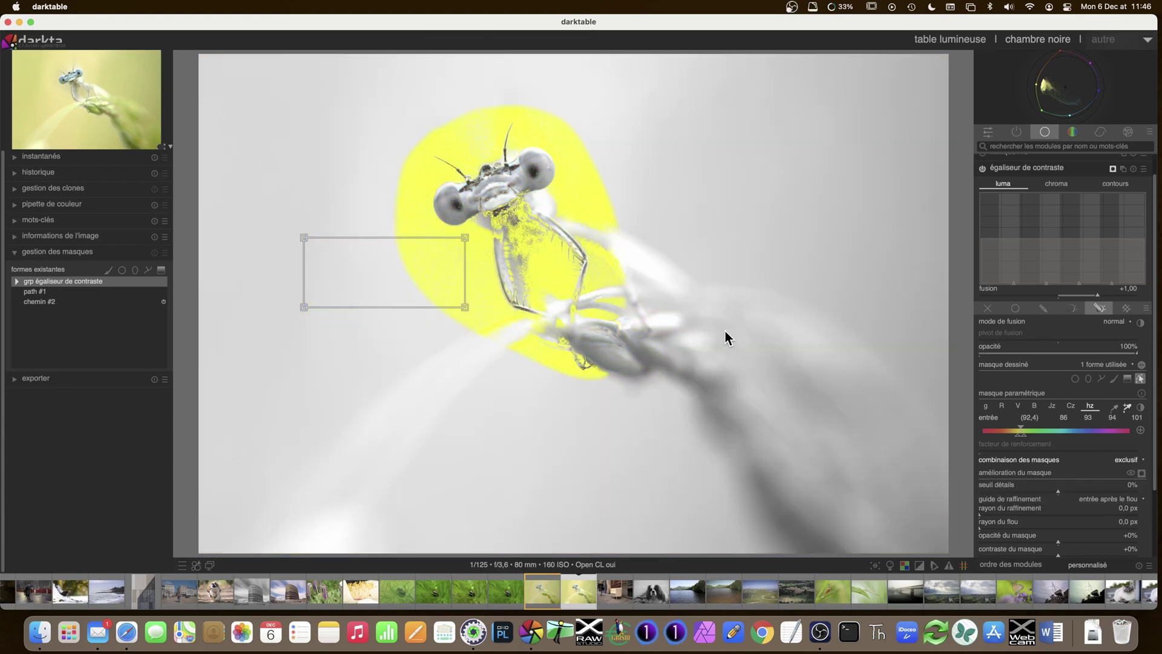
pyautogui.moveTo(464, 305); pyautogui.dragTo(474, 311)
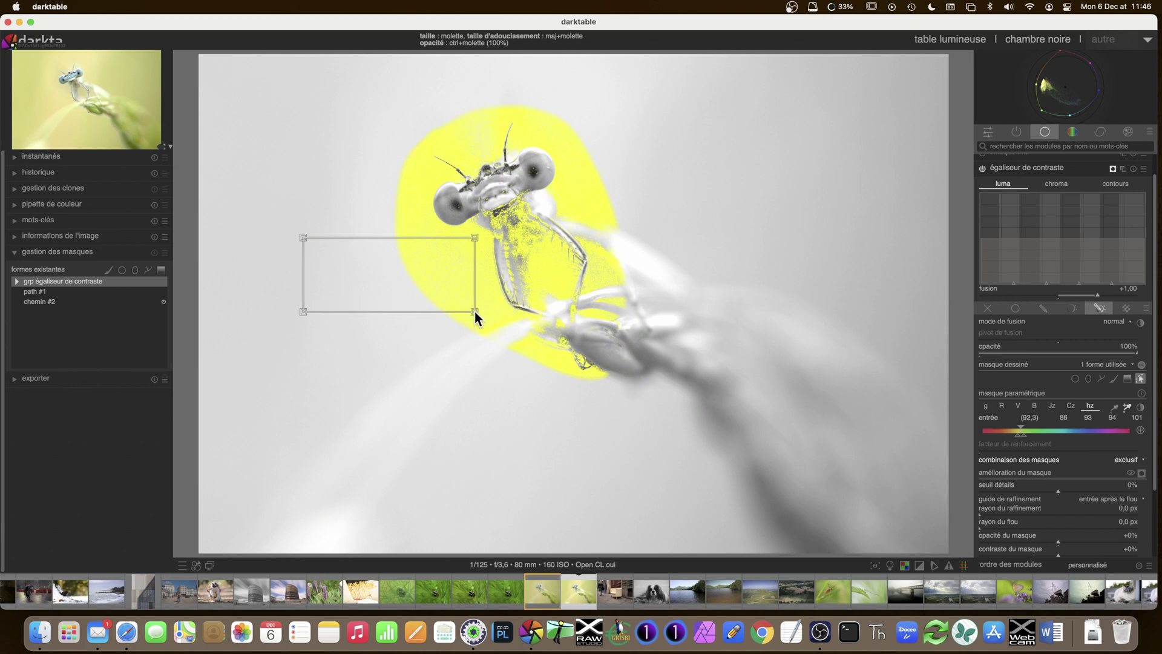
pyautogui.moveTo(303, 237)
pyautogui.mouseDown()
pyautogui.moveTo(347, 238)
pyautogui.moveTo(292, 236)
pyautogui.mouseUp()
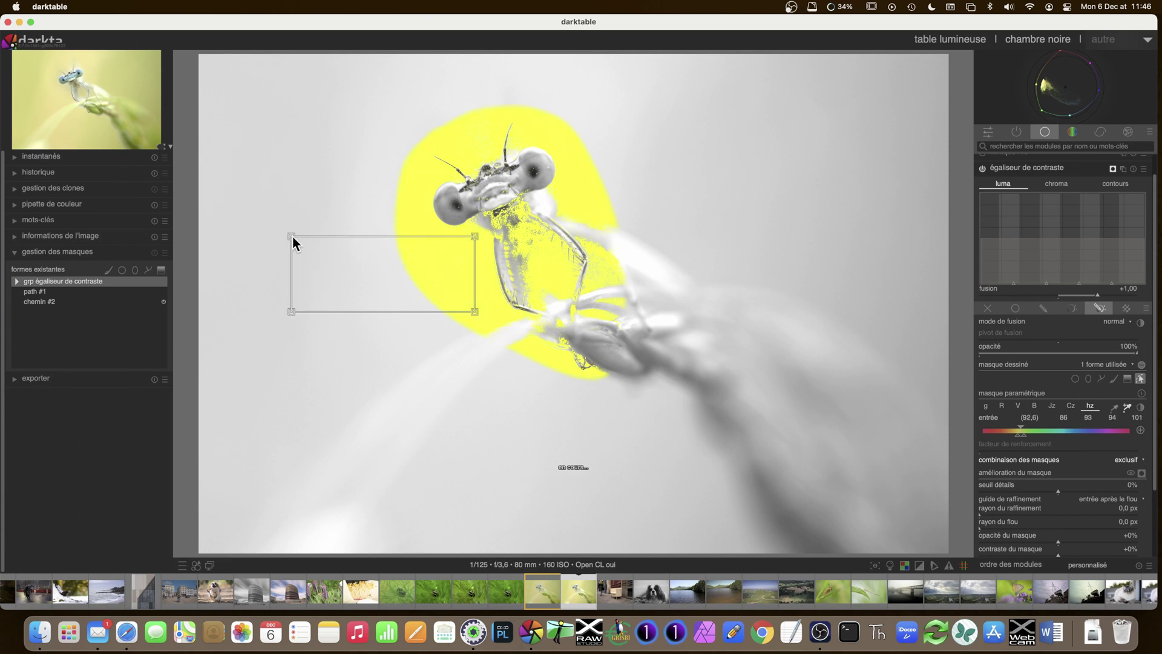
pyautogui.moveTo(292, 236); pyautogui.dragTo(323, 238)
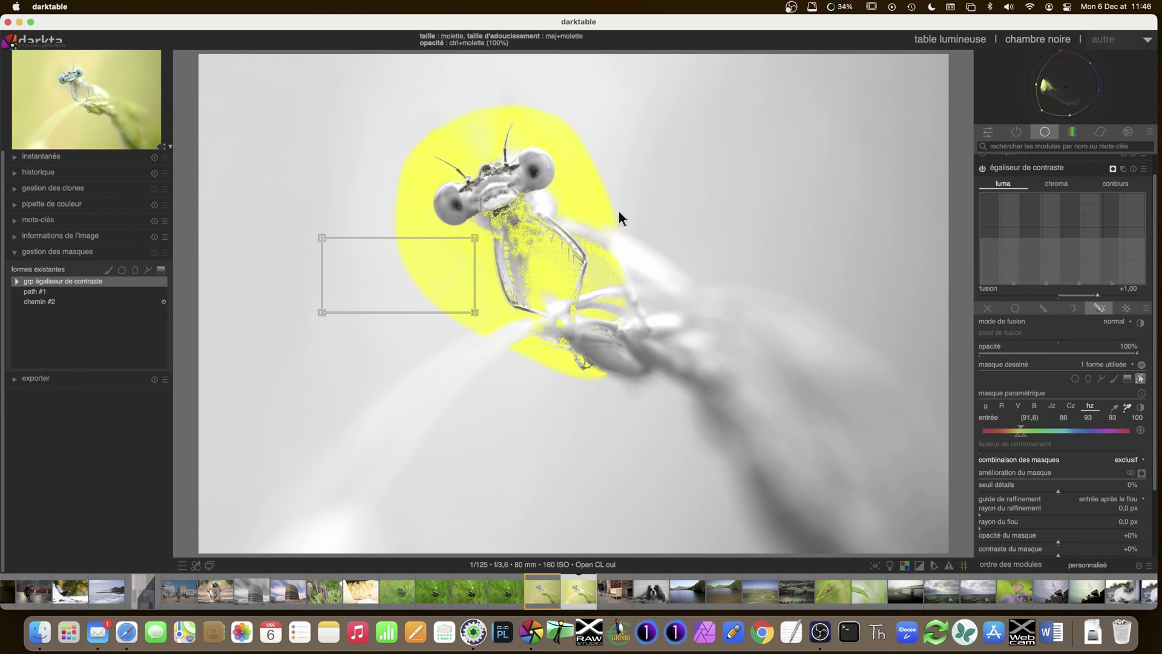
# - Invert the polarity of the hz input range and set the mask contrast to +56%
pyautogui.click(1140, 431)
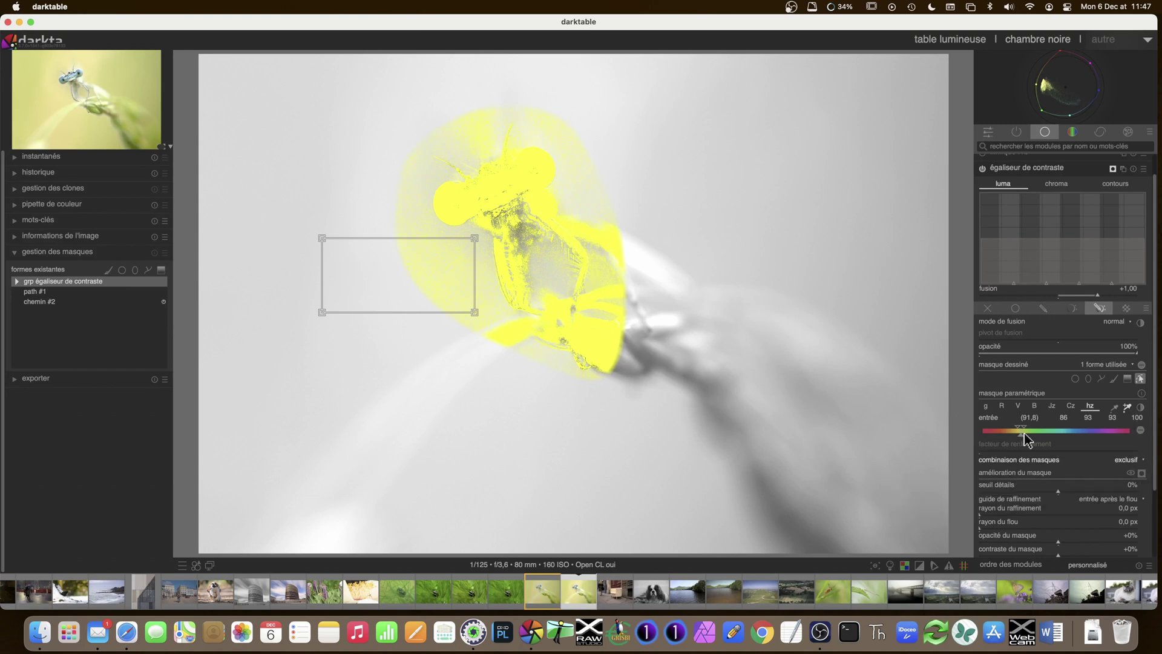
pyautogui.scroll(-2, 1026, 444)
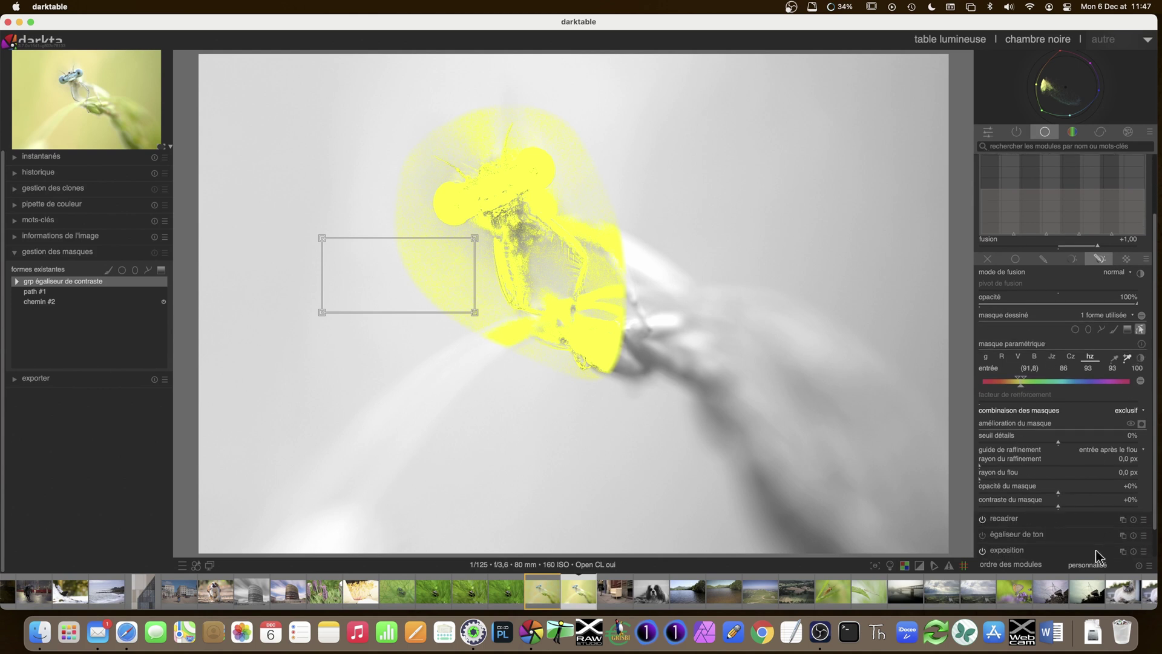
pyautogui.click(1087, 505)
pyautogui.click(1102, 504)
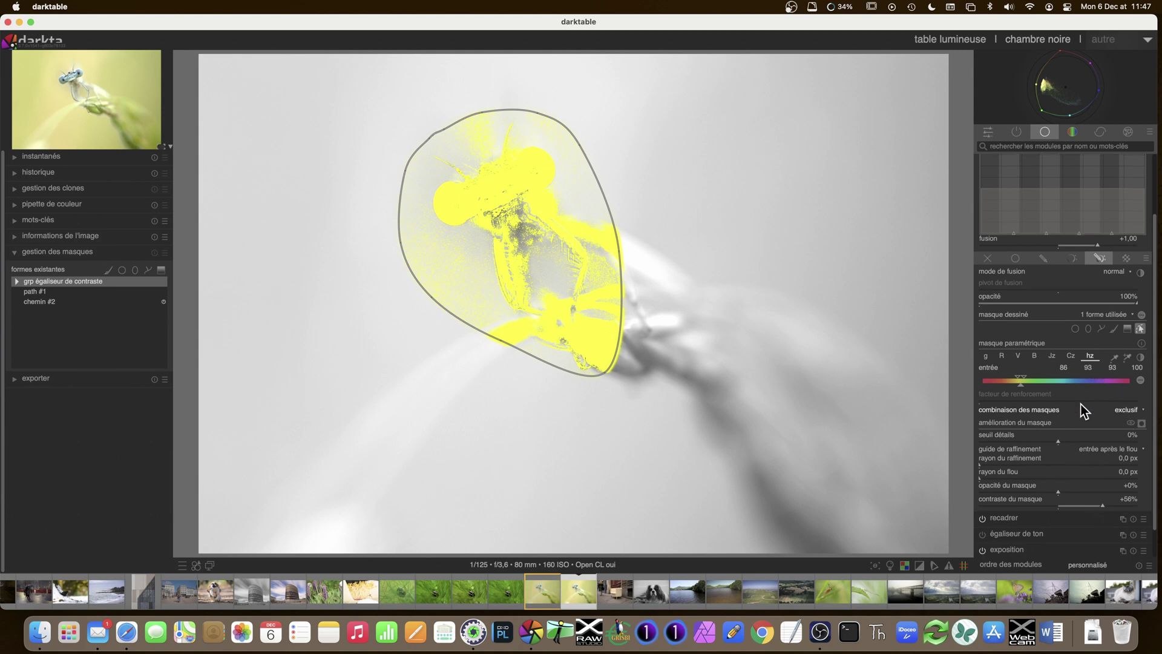
# - Check the Cz channel, hide the drawn path's outline and return to the hz channel
pyautogui.scroll(1, 1083, 410)
pyautogui.click(1070, 361)
pyautogui.press('c')
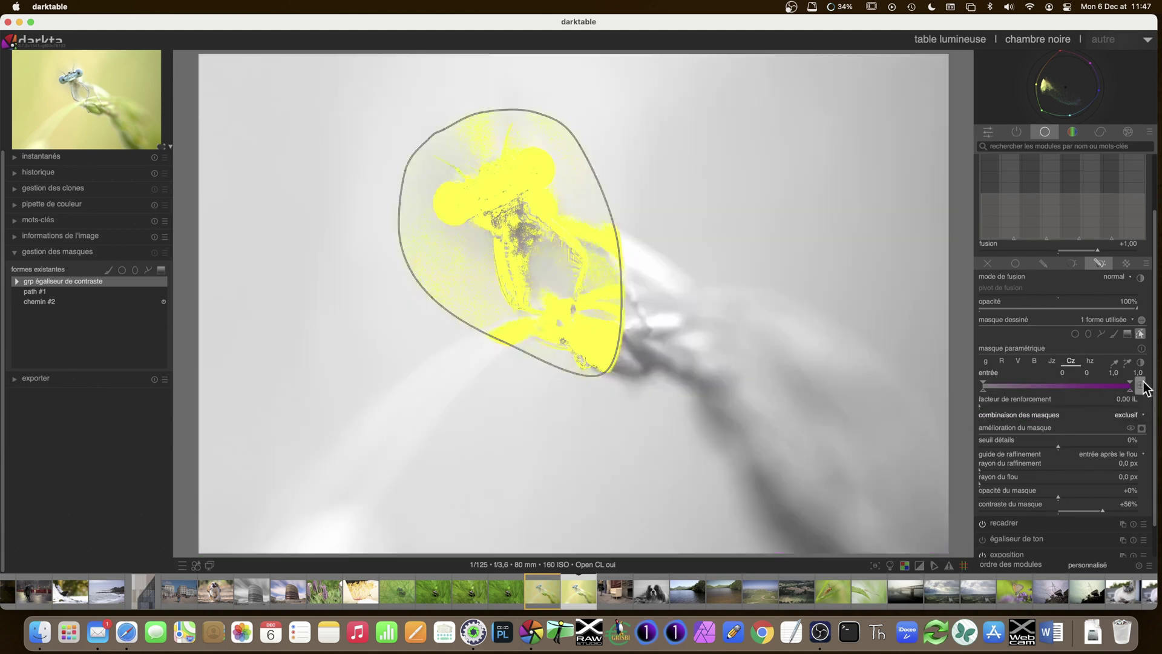
pyautogui.click(1140, 335)
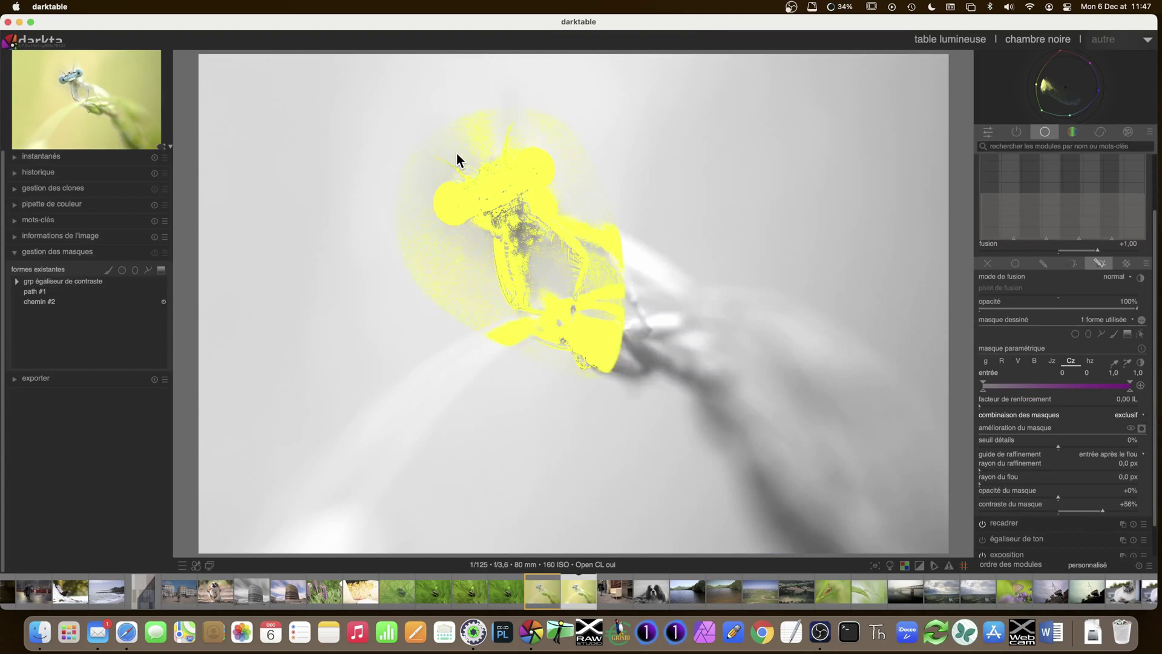
pyautogui.click(1090, 360)
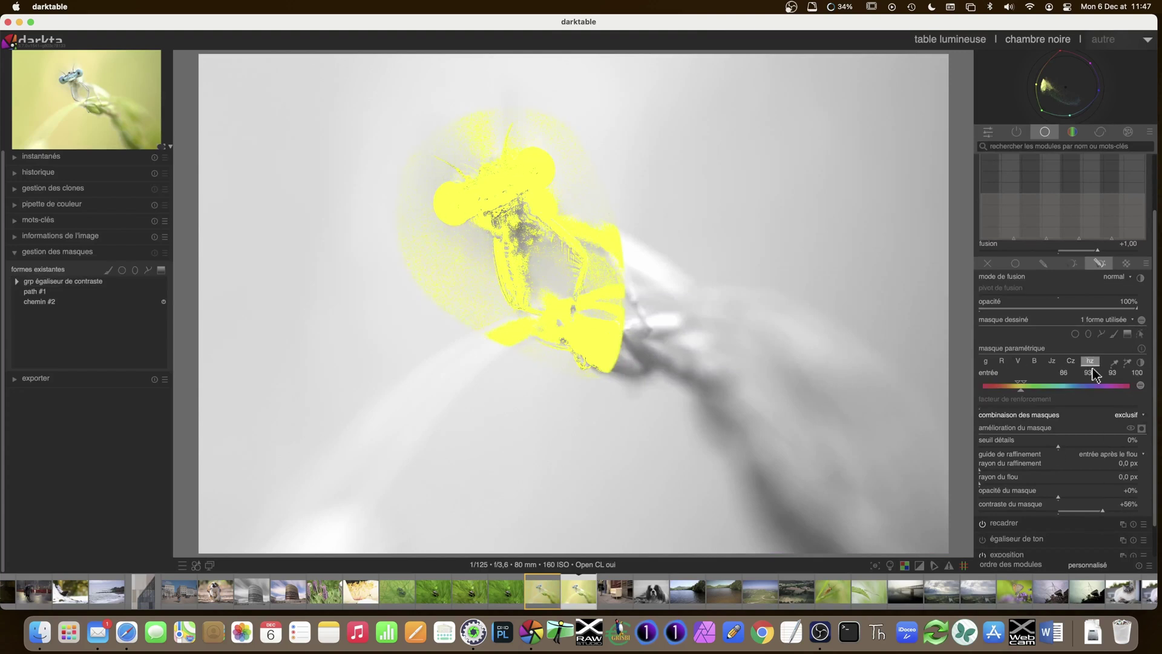
# - Widen the outer limits of the hz input range to 64 and 147 so the mask isolates the damselfly
pyautogui.moveTo(1025, 388); pyautogui.dragTo(1013, 387)
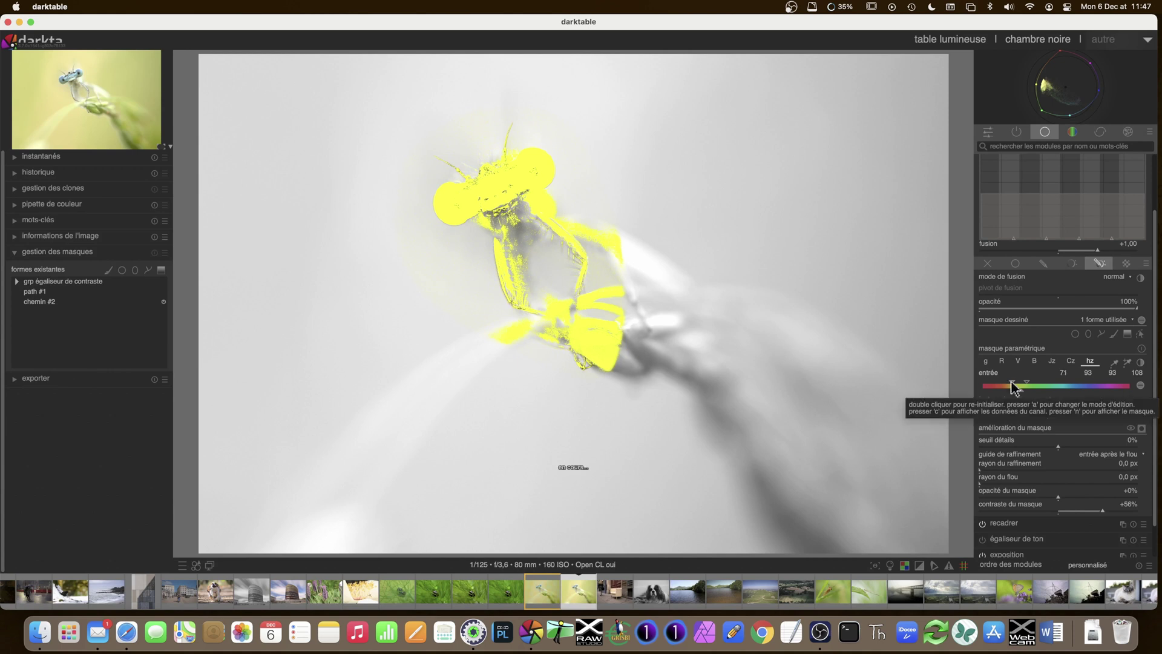
pyautogui.moveTo(1013, 387); pyautogui.dragTo(1010, 387)
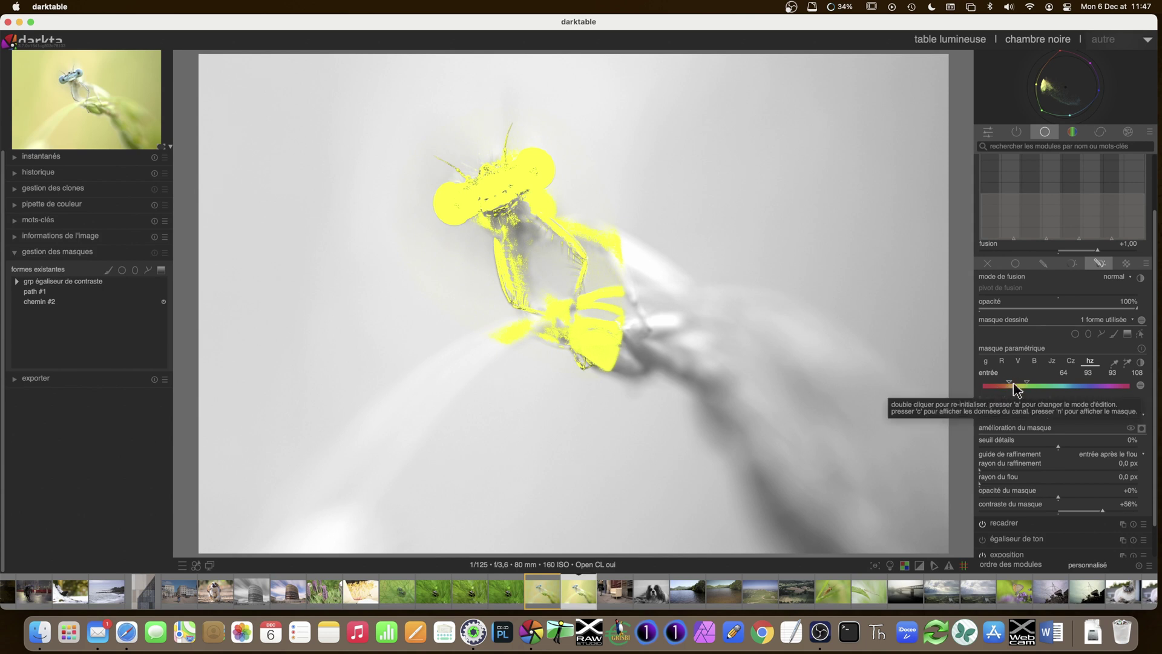
pyautogui.moveTo(1029, 386); pyautogui.dragTo(1035, 386)
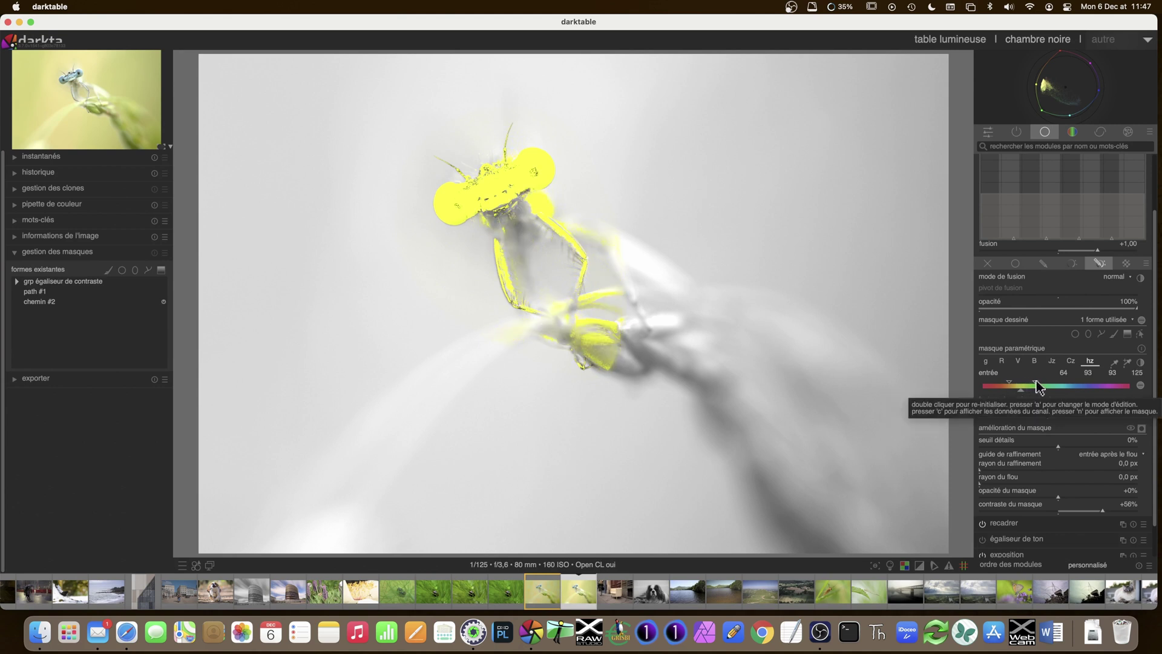
pyautogui.moveTo(1040, 386); pyautogui.dragTo(1043, 387)
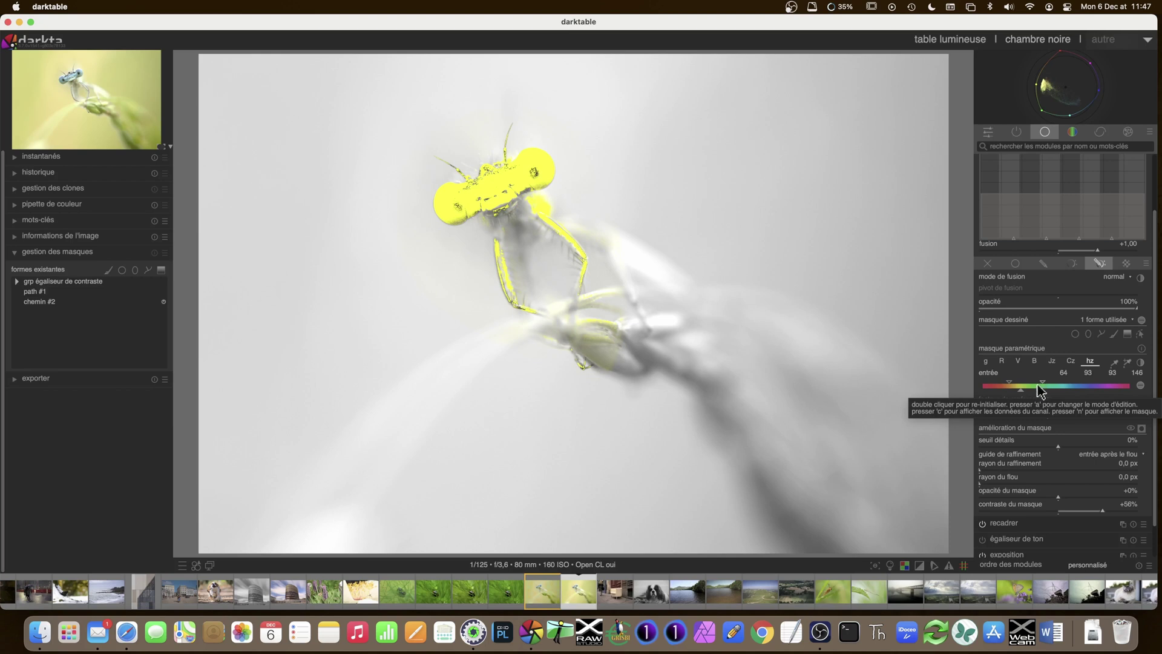
pyautogui.moveTo(1041, 386); pyautogui.dragTo(1042, 386)
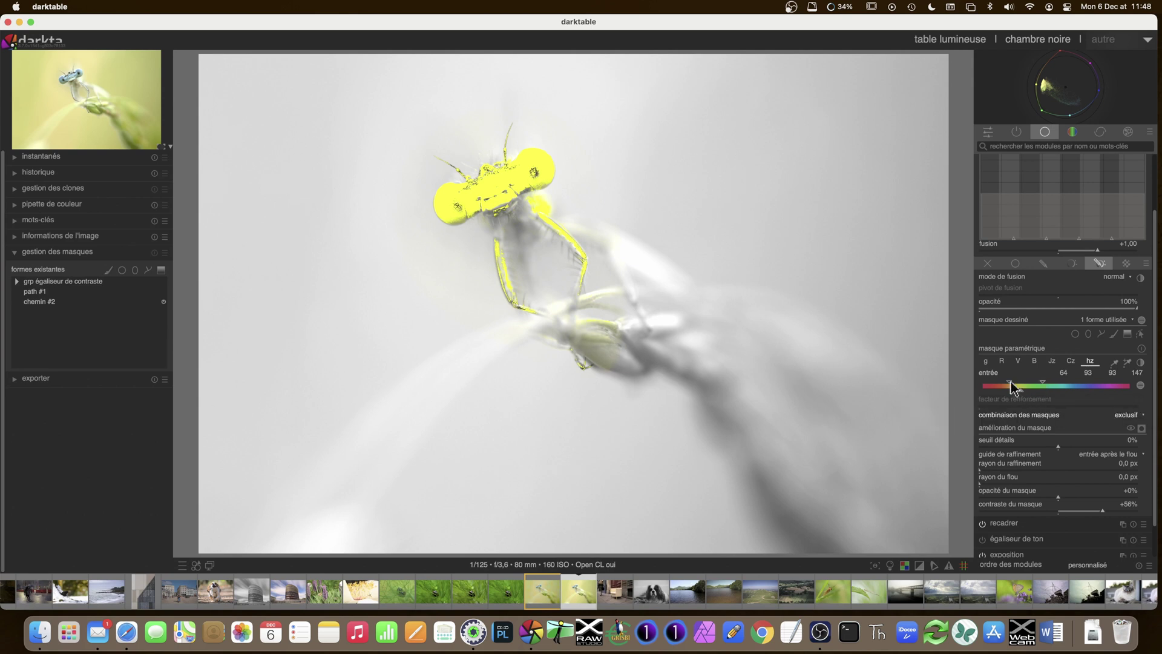
# - Refine the mask with a rayon du raffinement of 36,6 px and a contrast of +34%, and hide the overlay
pyautogui.click(998, 473)
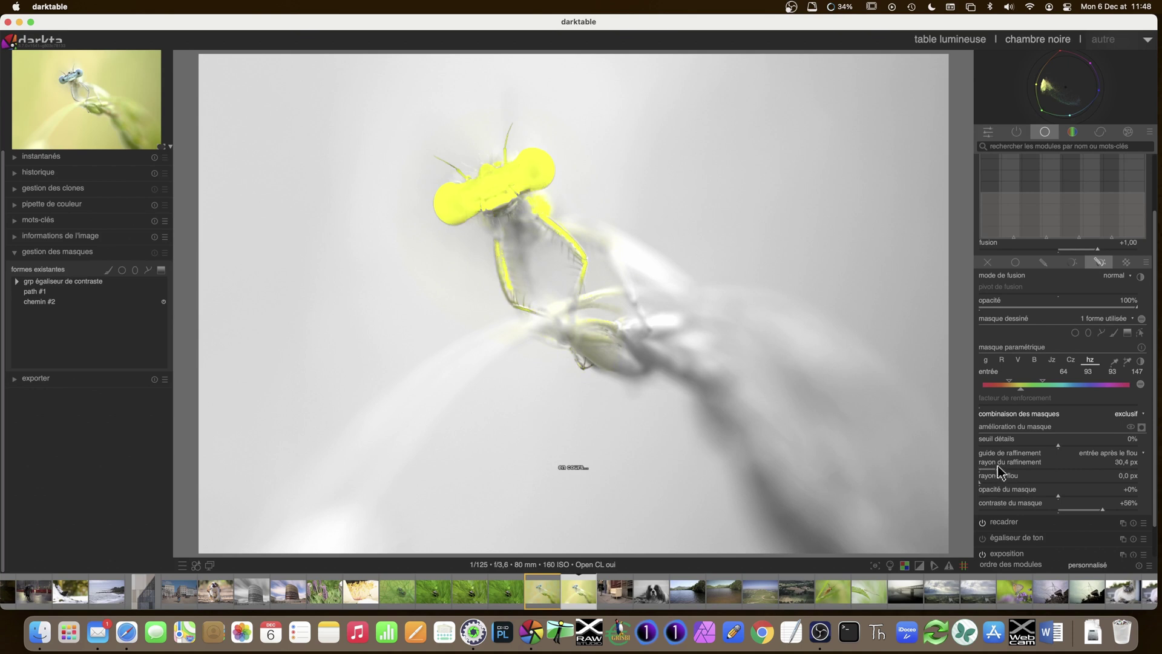
pyautogui.moveTo(998, 466); pyautogui.dragTo(1002, 467)
pyautogui.scroll(-10, 1082, 510)
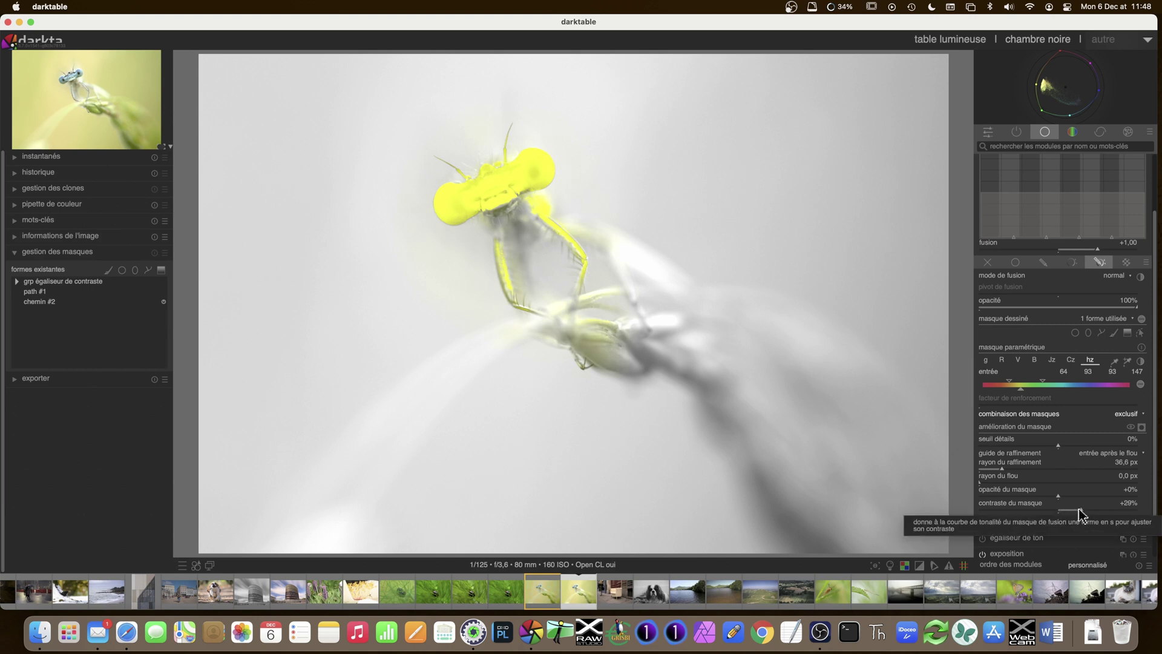
pyautogui.scroll(-3, 1073, 510)
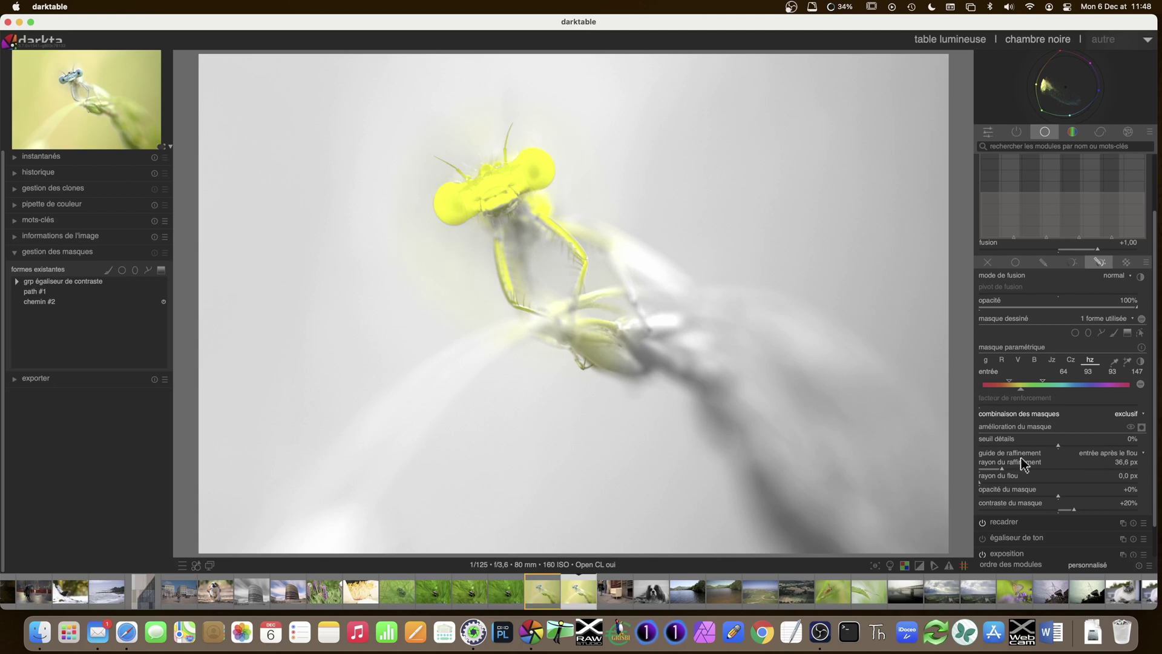
pyautogui.click(1084, 509)
pyautogui.click(1141, 427)
# - Raise the fine-detail side of the luma curve in égaliseur de contraste
pyautogui.scroll(1, 1069, 260)
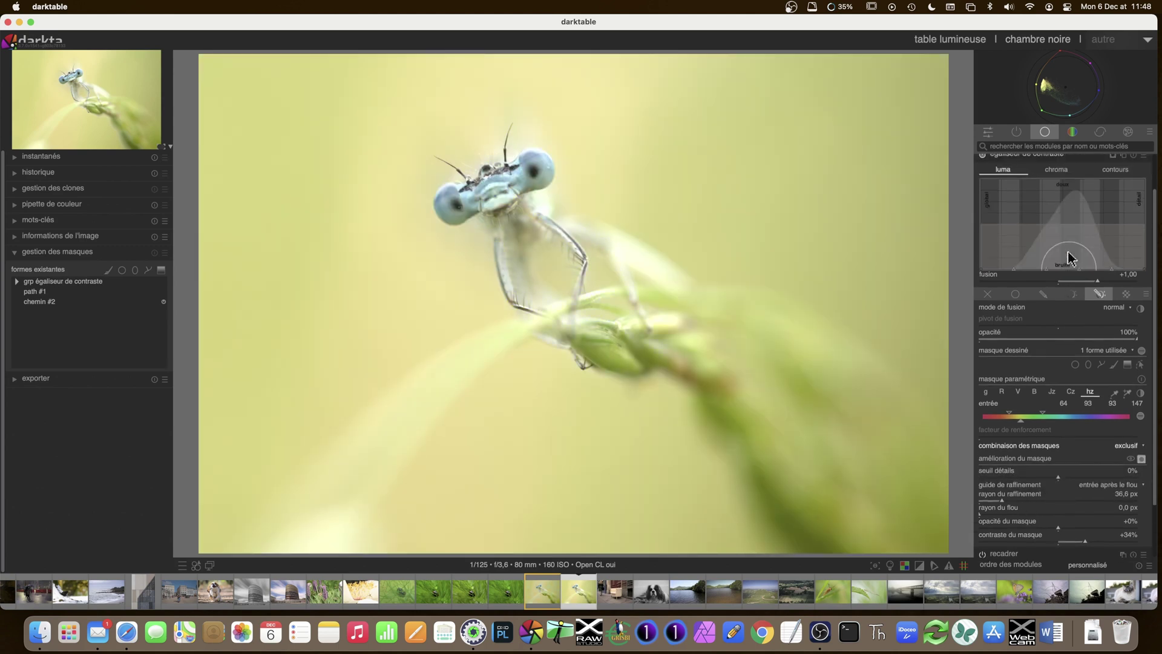
pyautogui.scroll(1, 1068, 259)
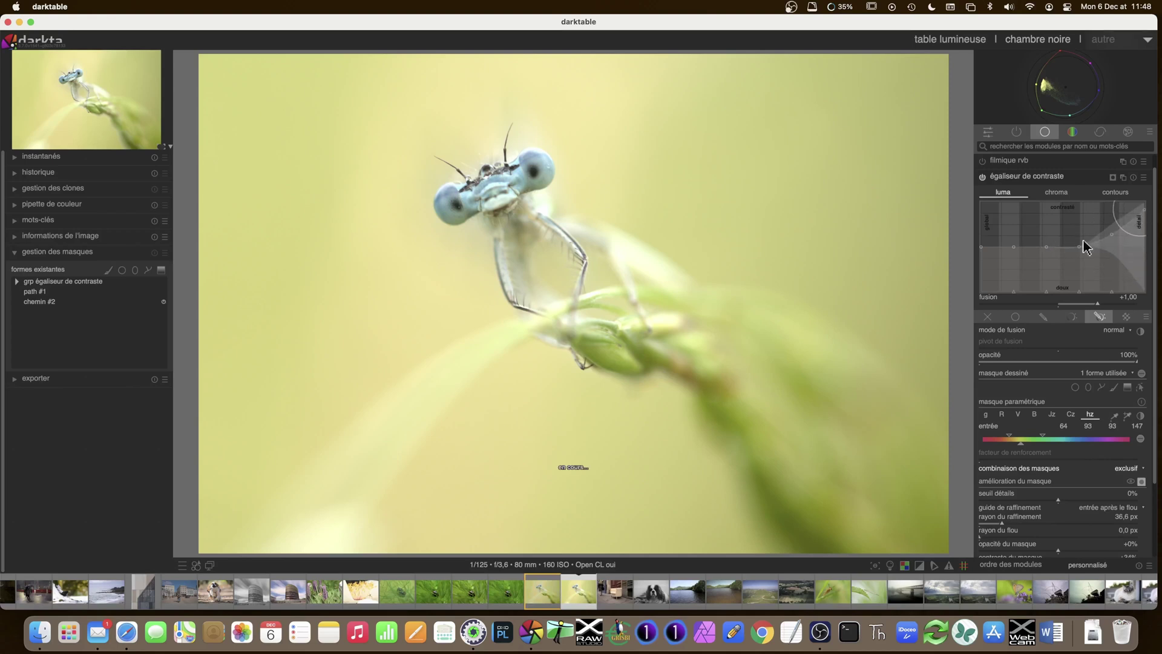
pyautogui.scroll(-1, 1083, 247)
pyautogui.moveTo(1082, 246); pyautogui.dragTo(1110, 228)
pyautogui.scroll(-1, 1107, 226)
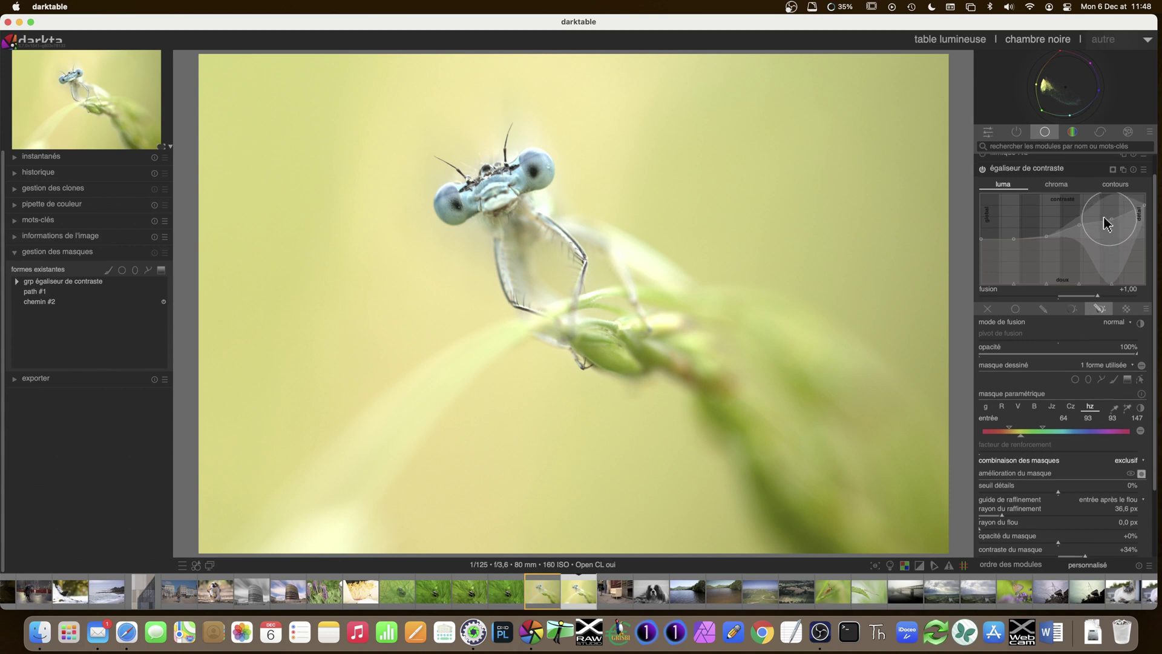
pyautogui.scroll(1, 1105, 224)
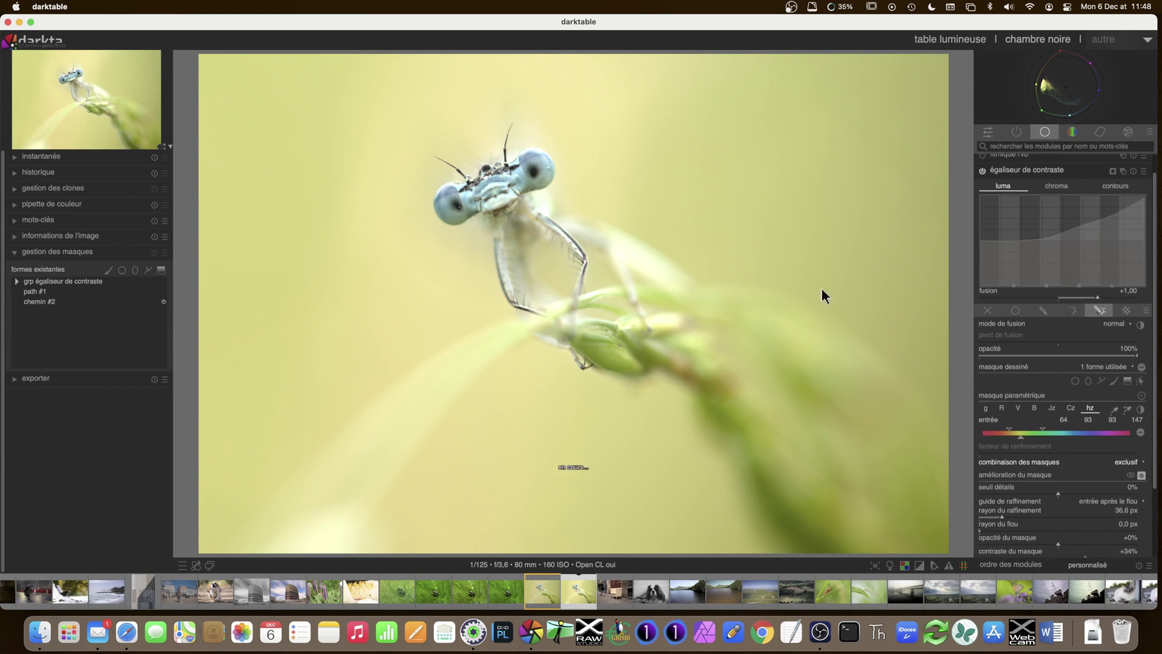
# - Display the égaliseur de contraste mask over the photo to check its coverage, and hide it again
pyautogui.scroll(3, 1038, 236)
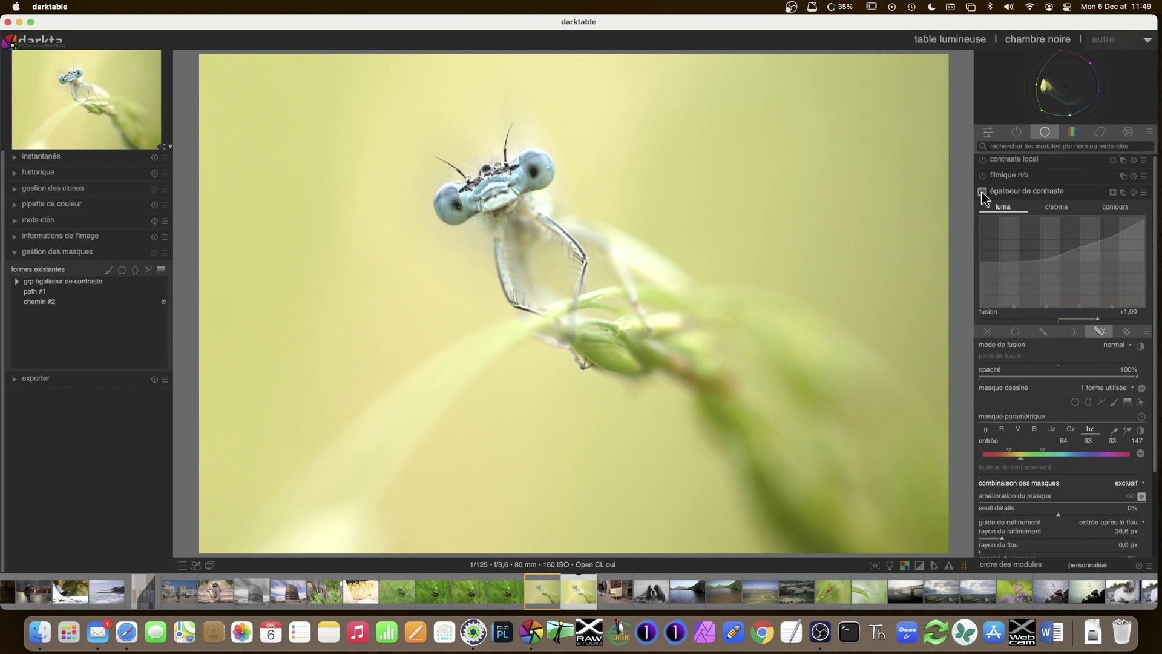
pyautogui.click(1142, 496)
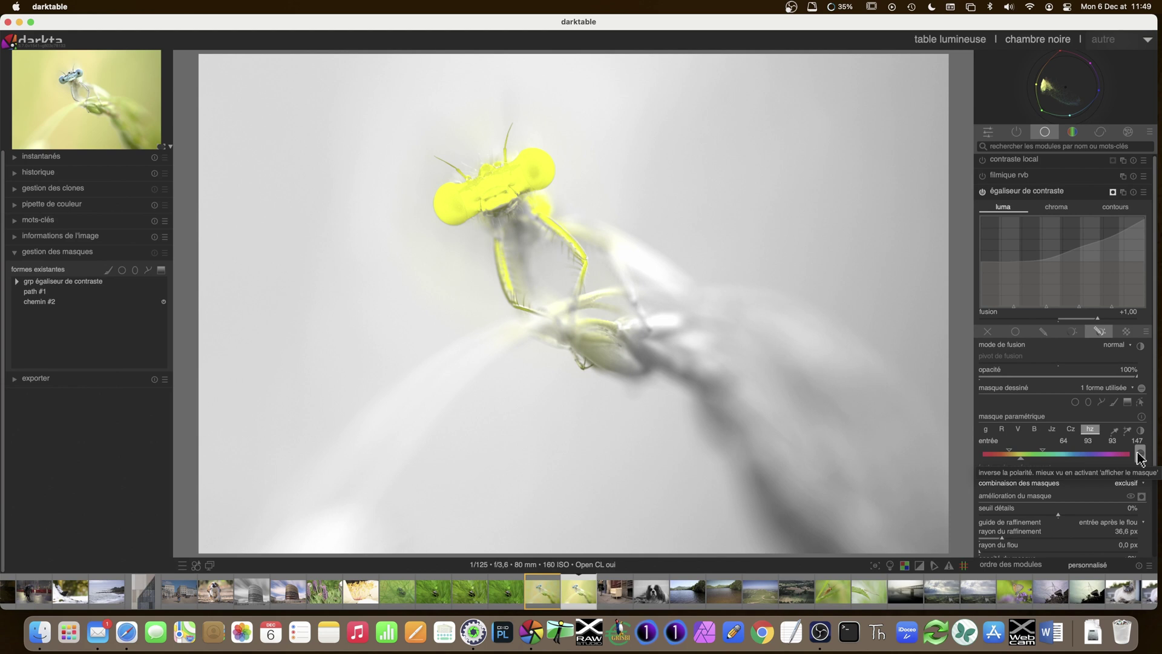
pyautogui.click(1142, 497)
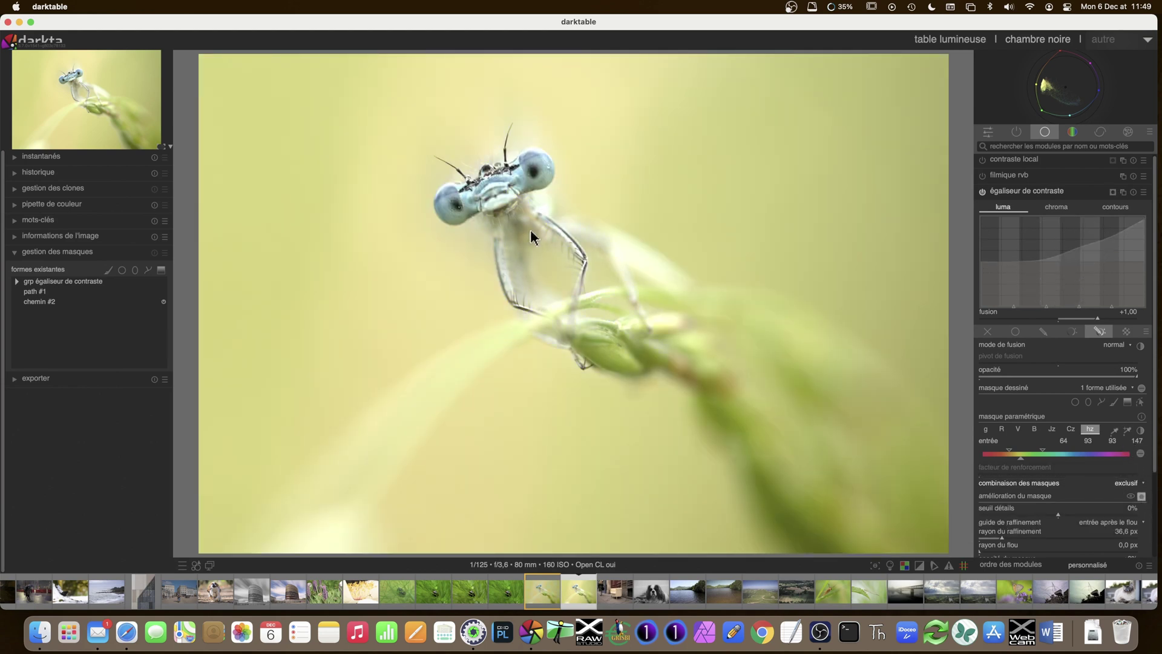
# - Reset the luma curve and raise its finest-detail end
pyautogui.doubleClick(1082, 251)
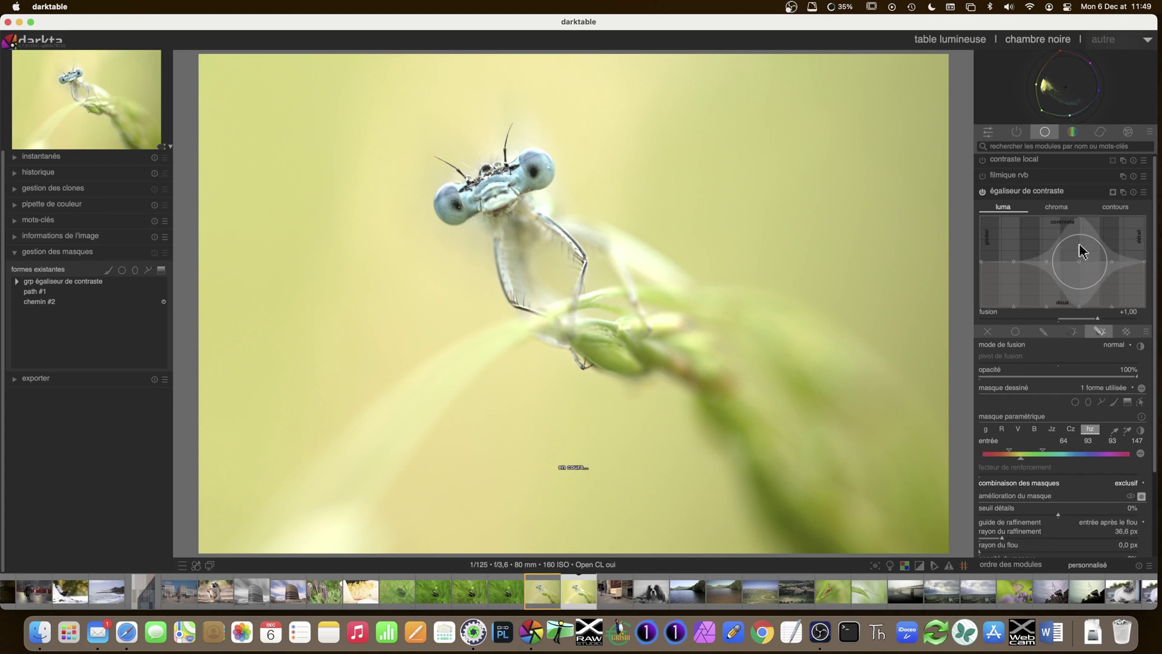
pyautogui.moveTo(1147, 274); pyautogui.dragTo(1147, 253)
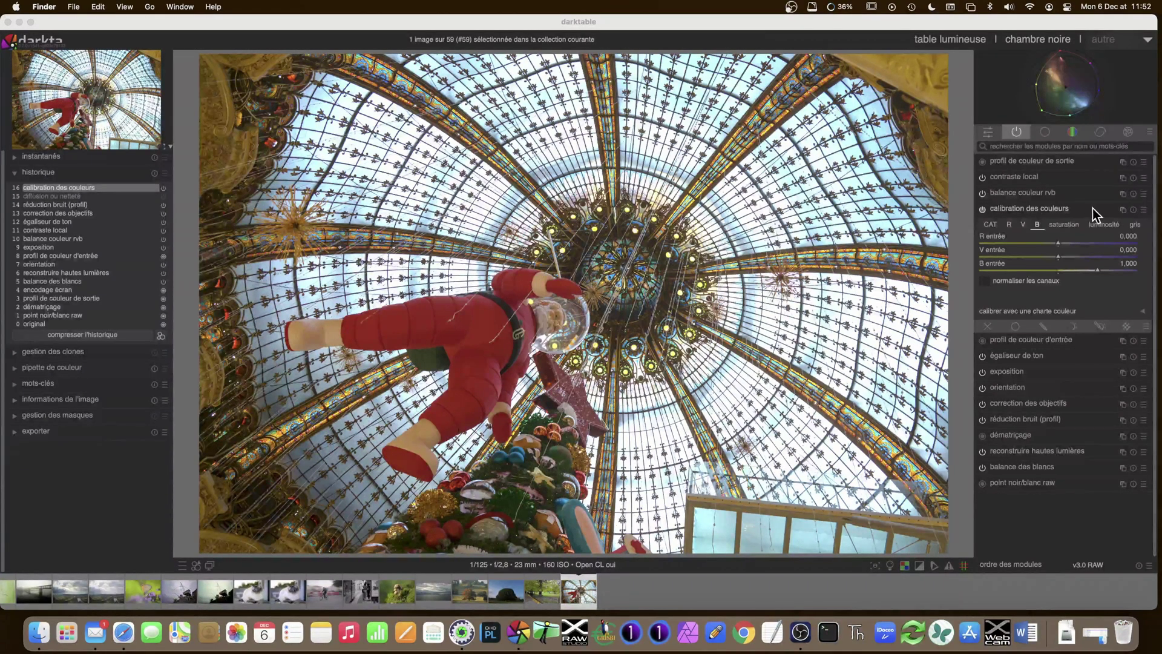
# - Add a second instance of calibration des couleurs, enable its drawn mask, and expand gestion des masques
pyautogui.click(1123, 211)
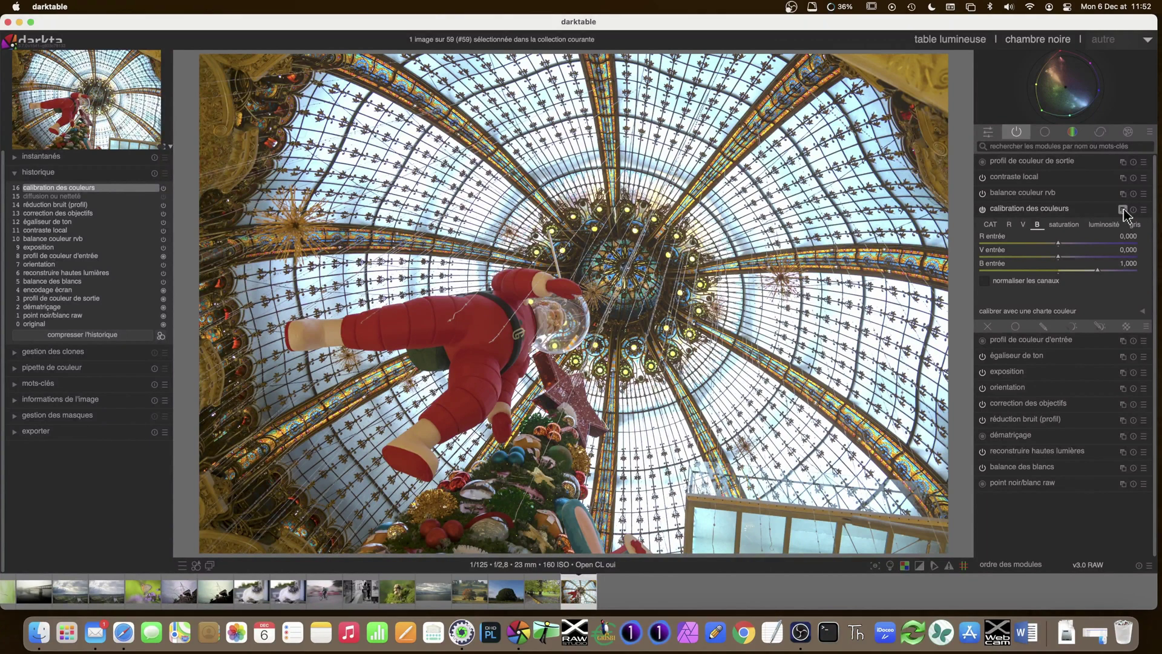
pyautogui.click(1123, 210)
pyautogui.click(1113, 219)
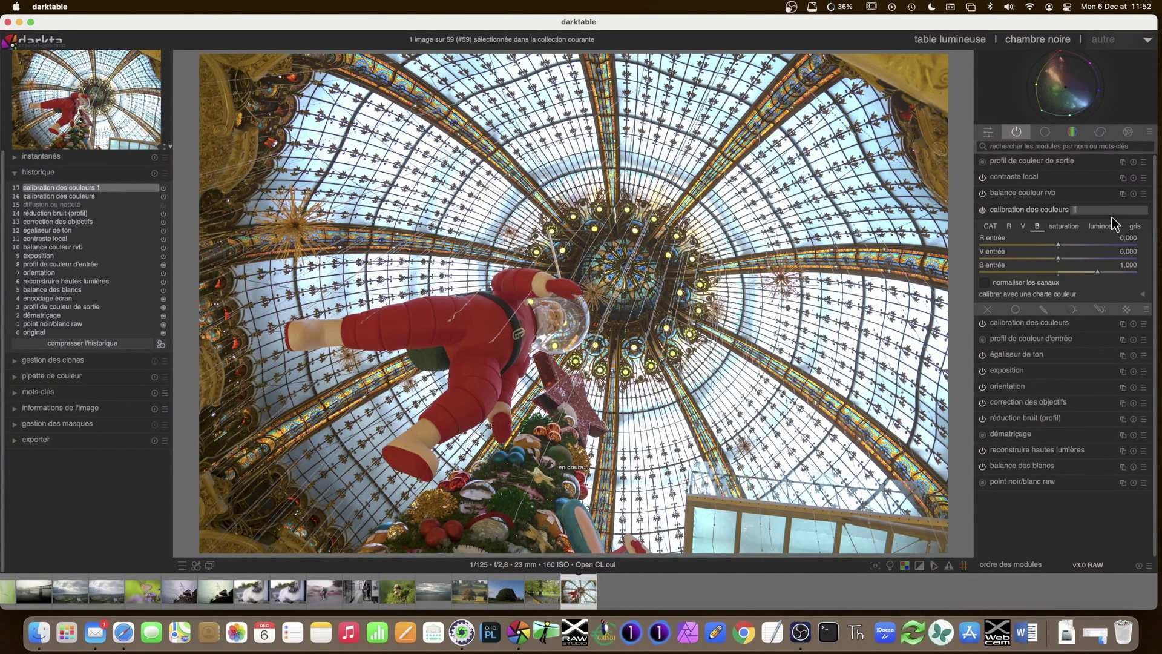
pyautogui.click(1043, 310)
pyautogui.scroll(-2, 1052, 312)
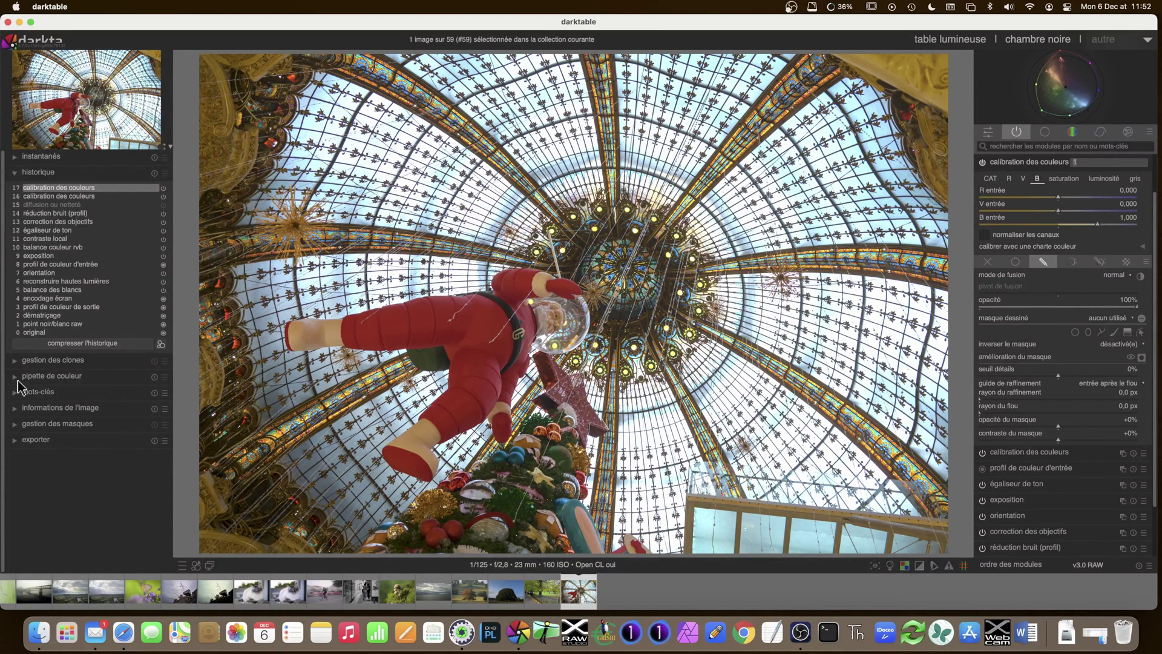
pyautogui.click(18, 423)
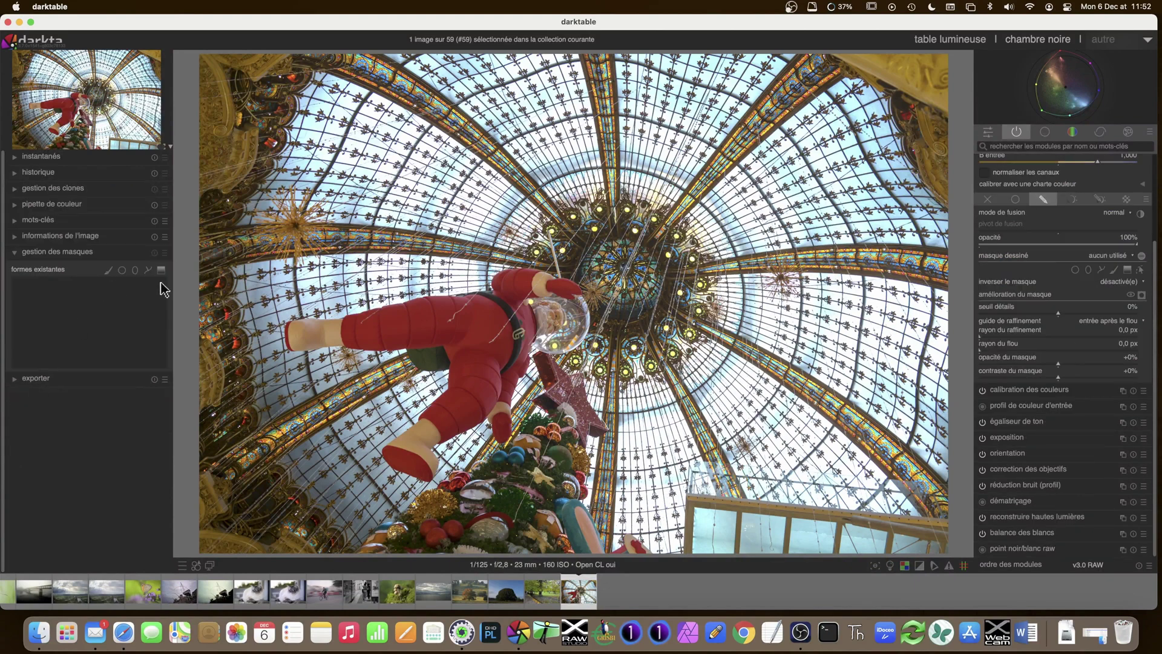
# - Draw a closed path mask around the Santa figure's outstretched foot and check its coverage with the mask overlay
pyautogui.click(1099, 271)
pyautogui.click(287, 321)
pyautogui.click(347, 349)
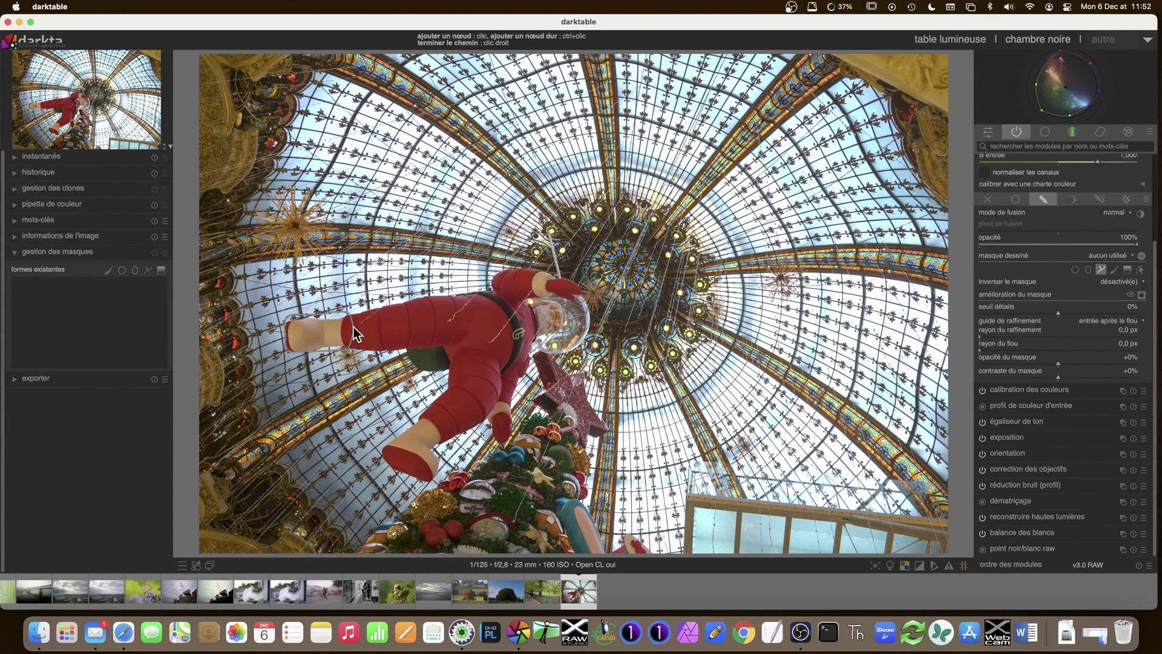
pyautogui.rightClick(354, 333)
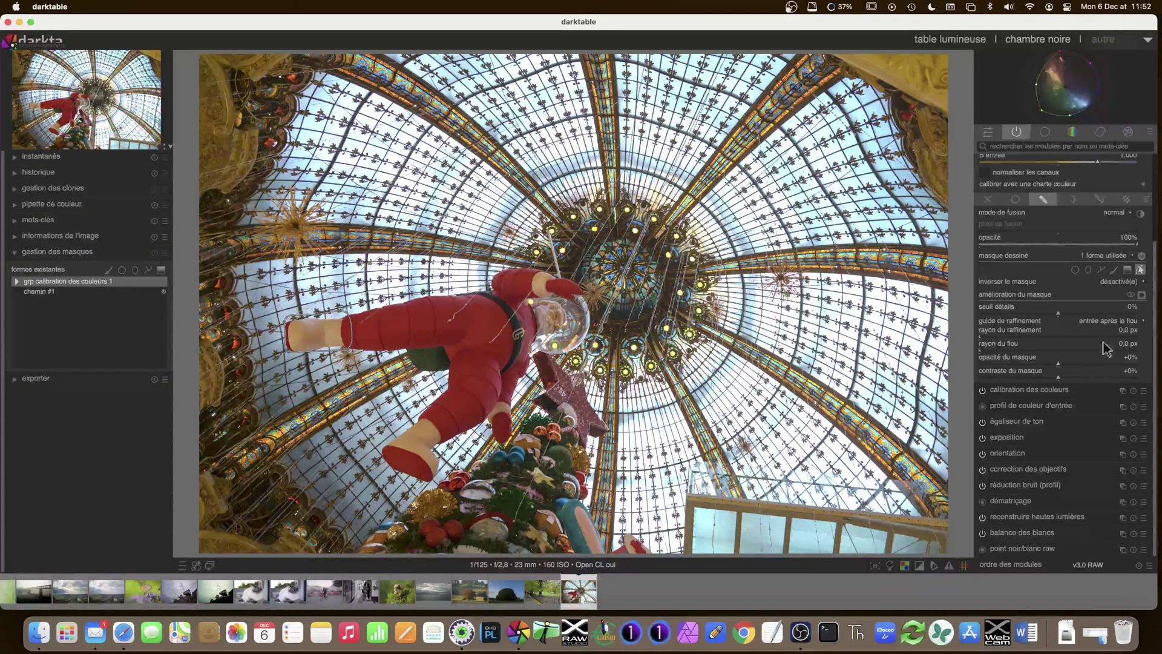
pyautogui.click(1142, 295)
pyautogui.click(1142, 295)
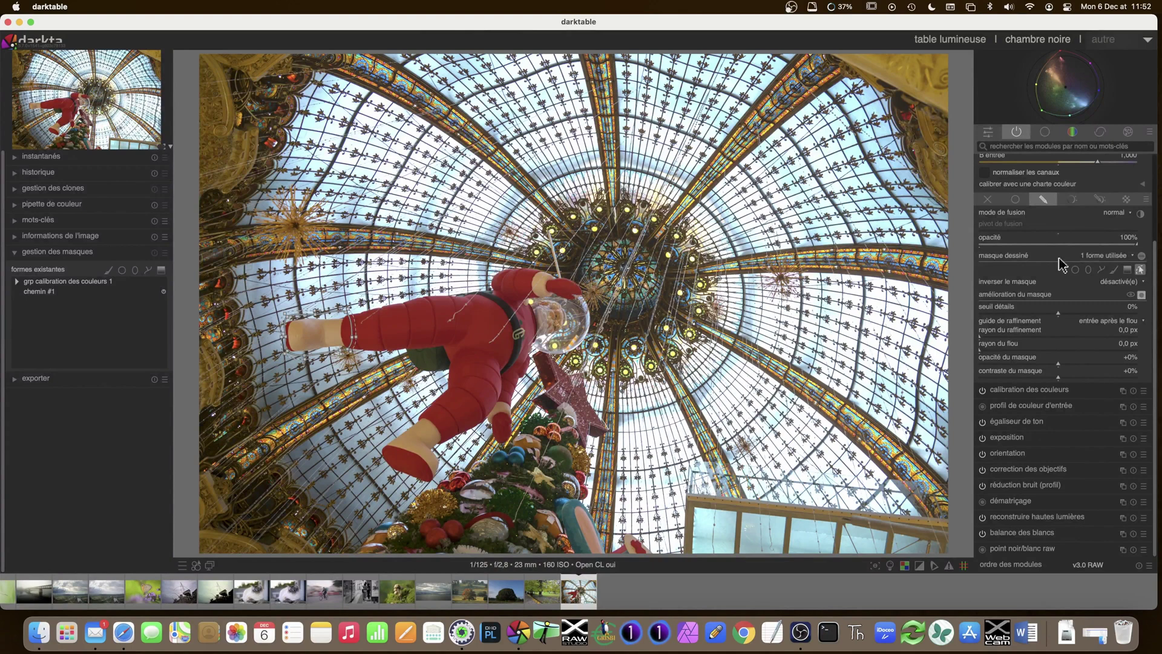
# - Draw a second path mask around the Santa figure's lower boot beside the Christmas tree
pyautogui.click(1102, 271)
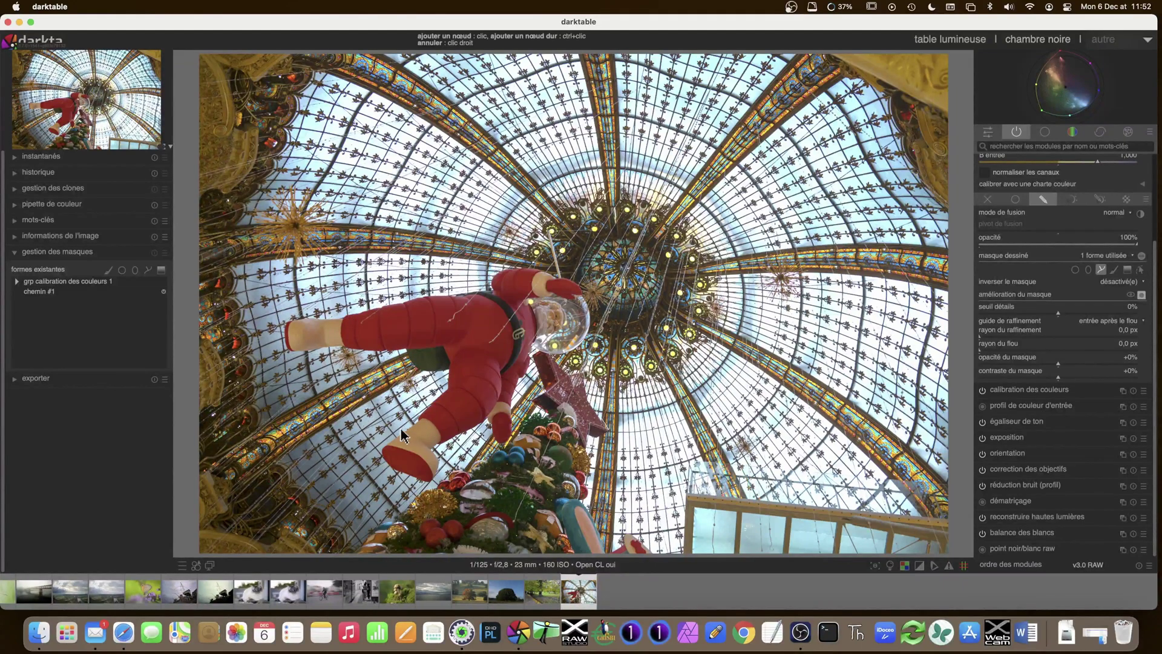
pyautogui.click(384, 448)
pyautogui.click(413, 470)
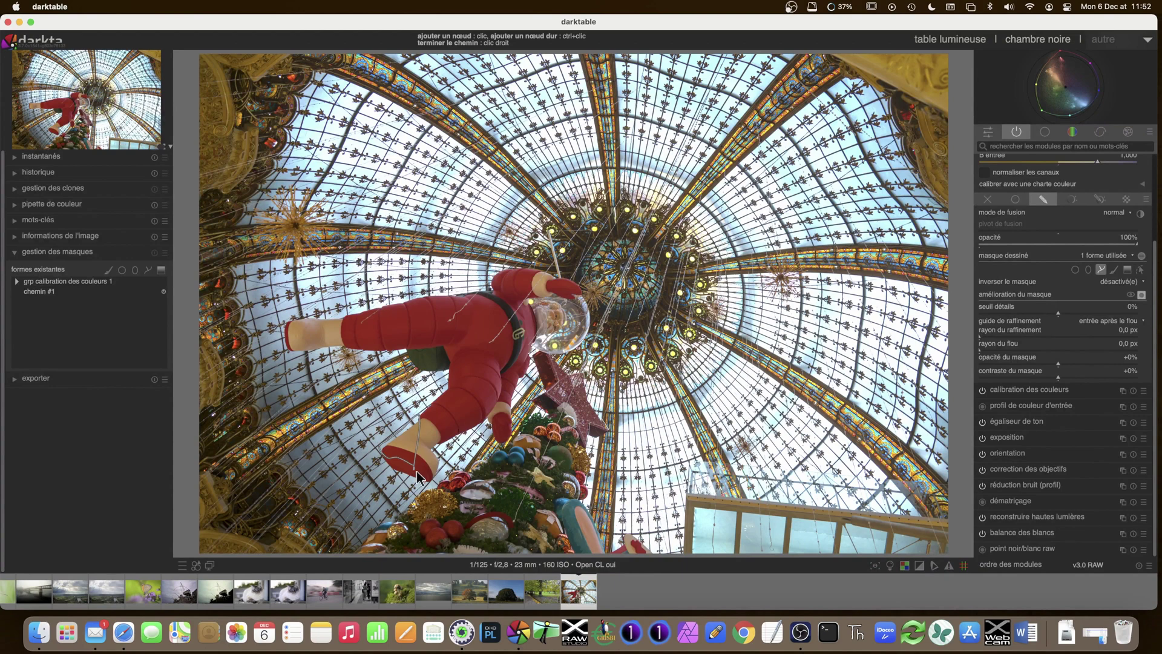
pyautogui.click(430, 483)
pyautogui.click(454, 456)
pyautogui.rightClick(433, 423)
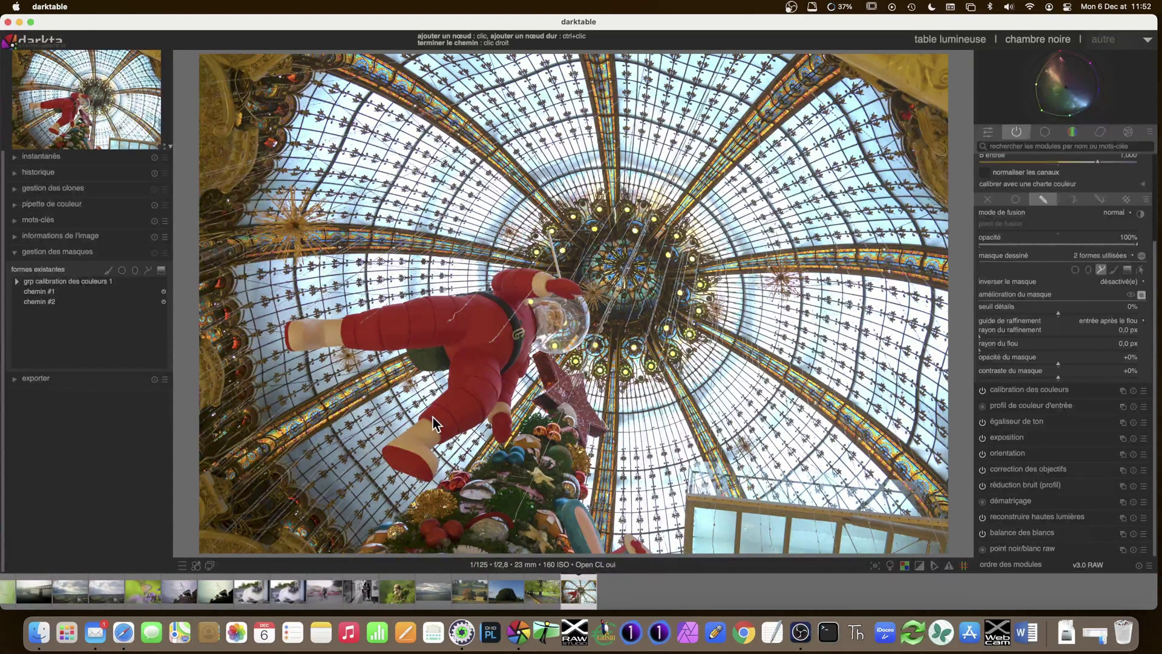
# - Draw two more path masks around the Santa figure's lower and upper gloves, and show all the shapes for editing
pyautogui.click(493, 397)
pyautogui.rightClick(511, 412)
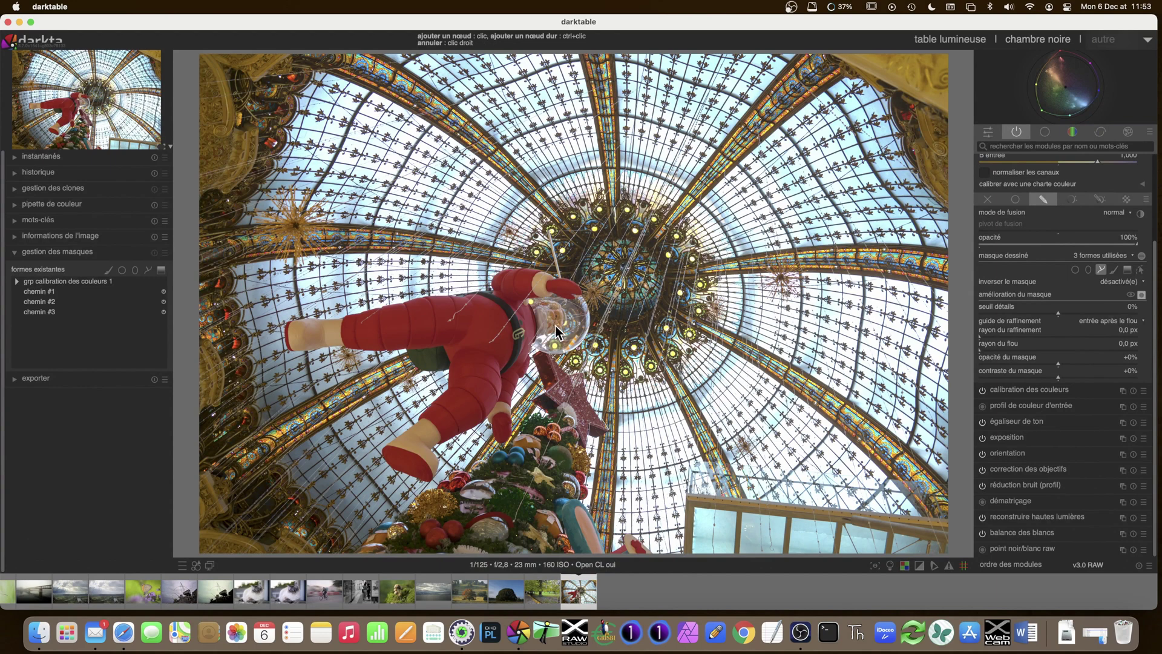
pyautogui.click(543, 303)
pyautogui.rightClick(528, 279)
pyautogui.click(1140, 270)
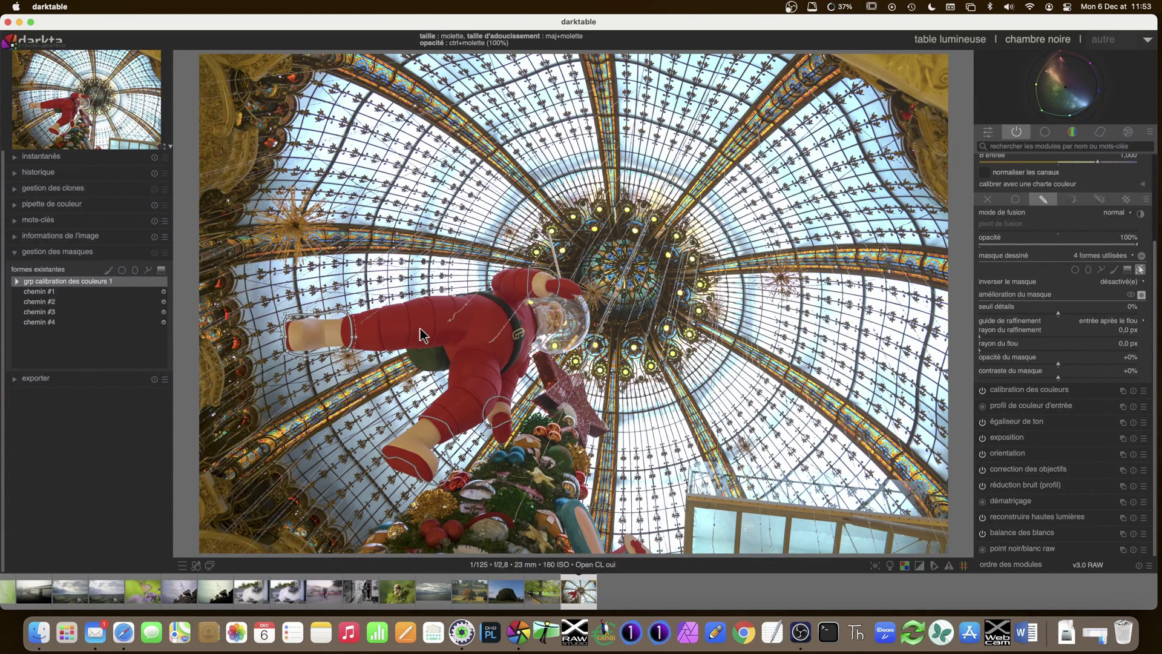
# - Expand the grp calibration des couleurs 1 shape group, display the four-shape mask over the photo, and hide it again
pyautogui.click(16, 282)
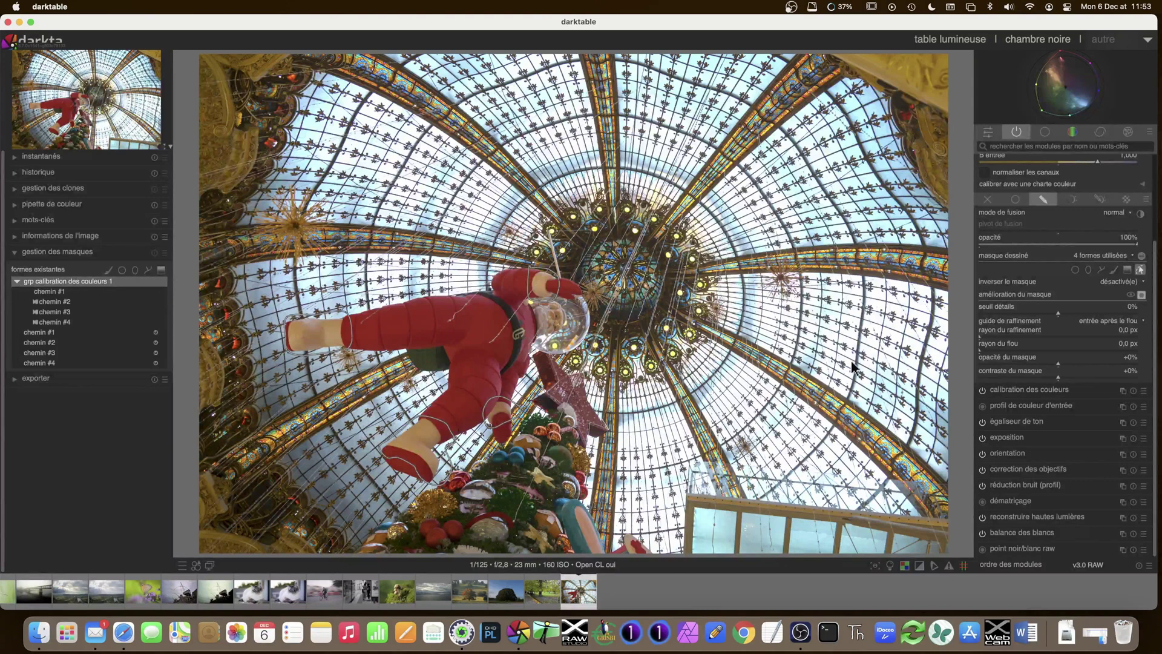
pyautogui.click(1141, 296)
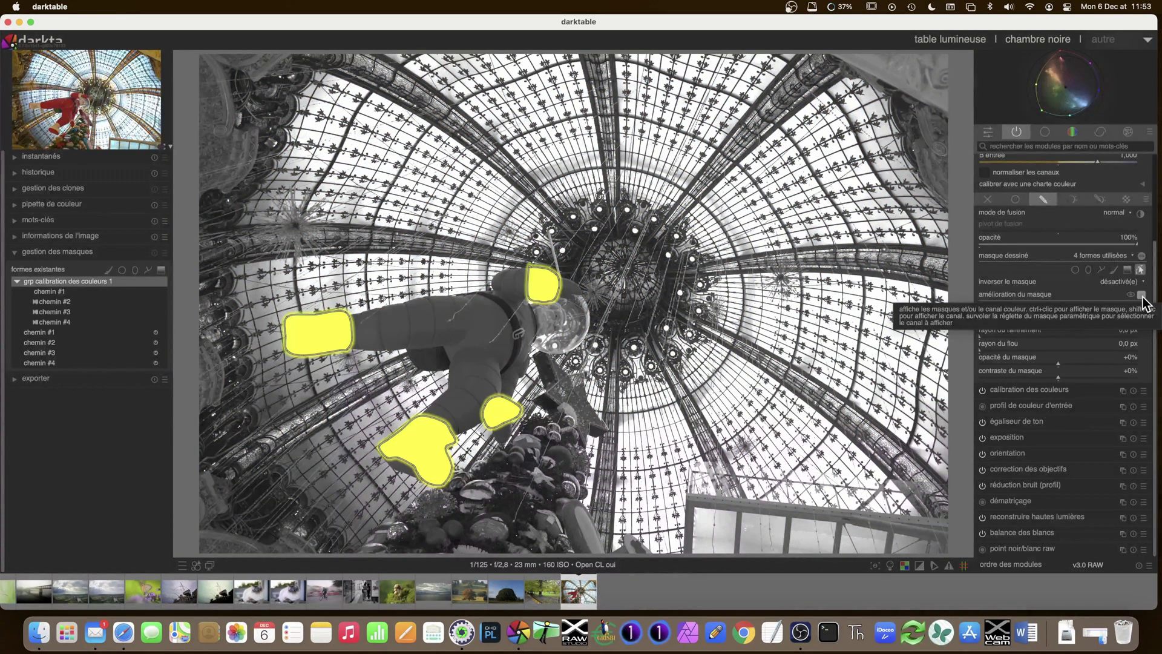
pyautogui.click(1141, 296)
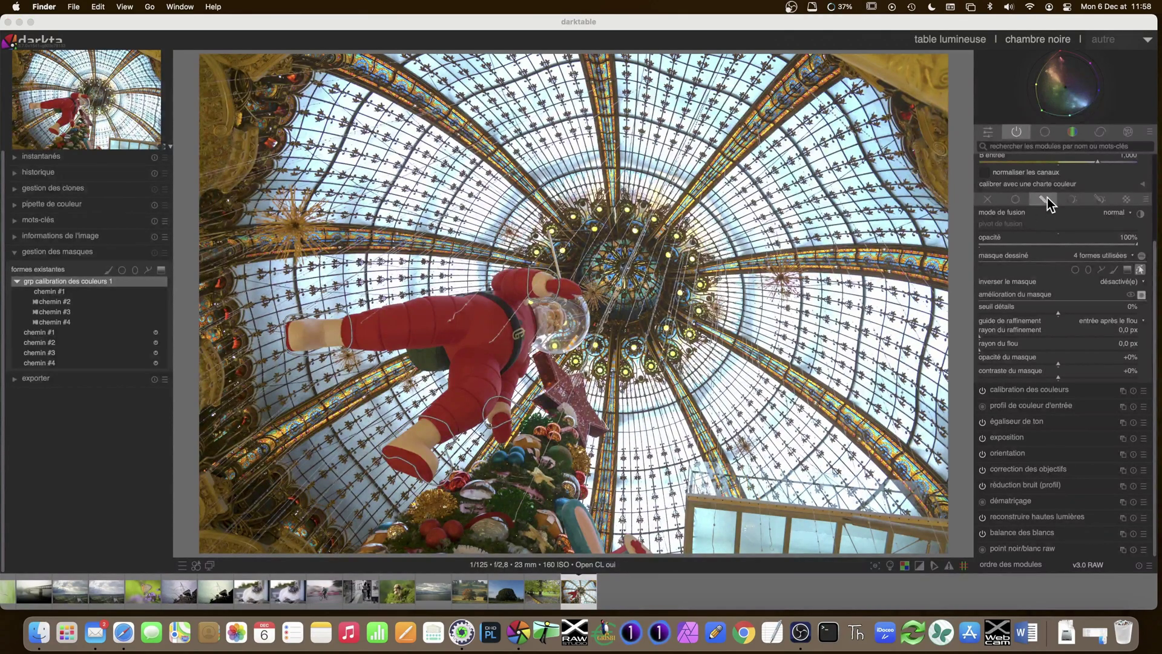
# - Switch the mask to combined drawn and parametric, and check the unchanged selection with the mask overlay
pyautogui.click(1080, 198)
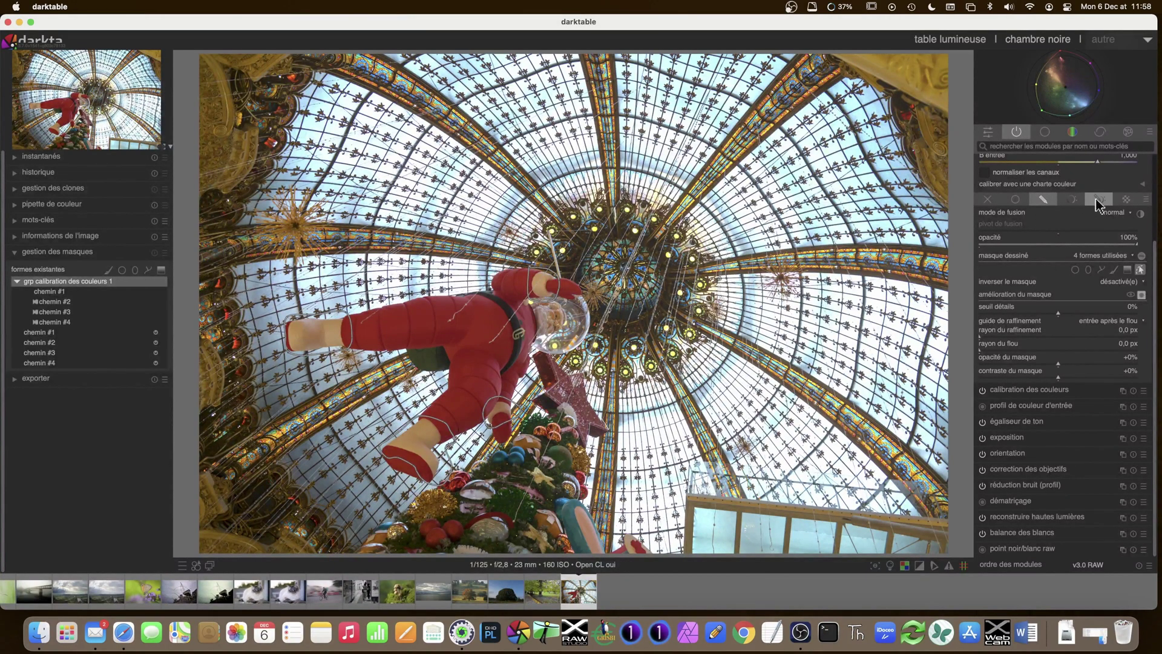
pyautogui.click(1098, 200)
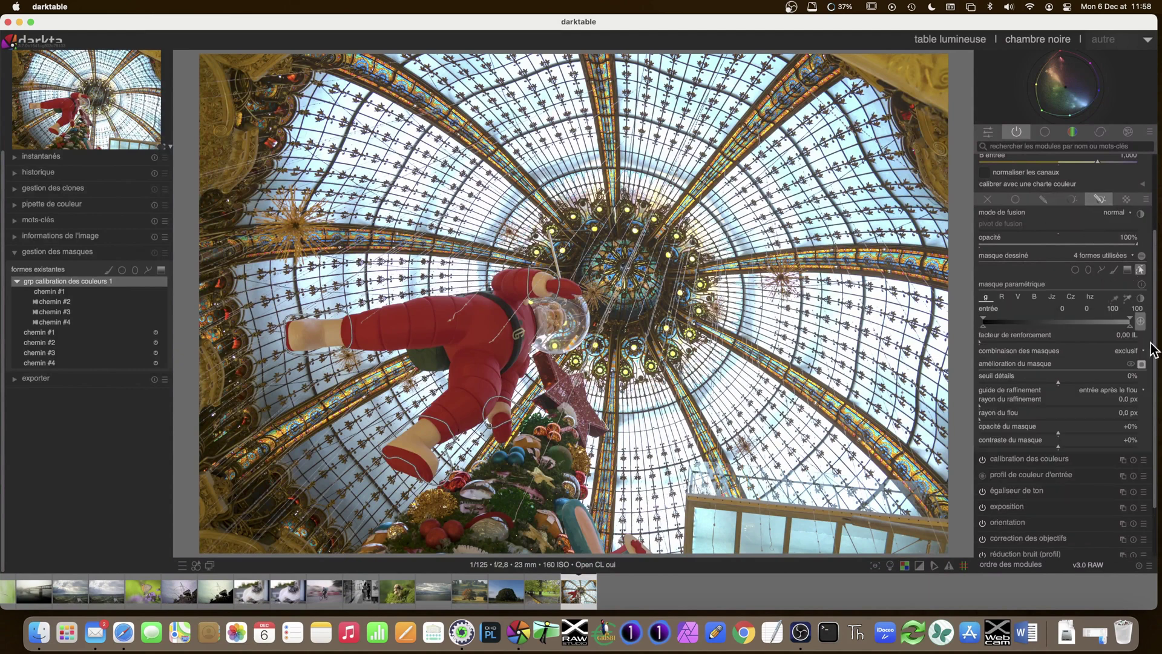
pyautogui.click(1141, 364)
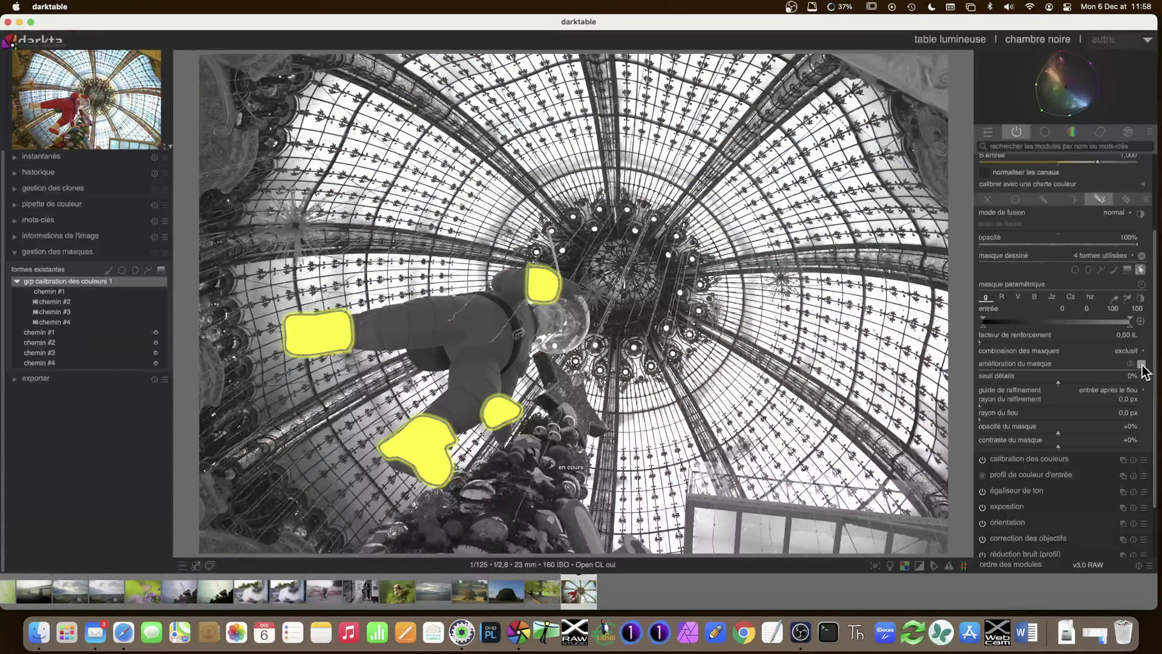
pyautogui.click(1142, 364)
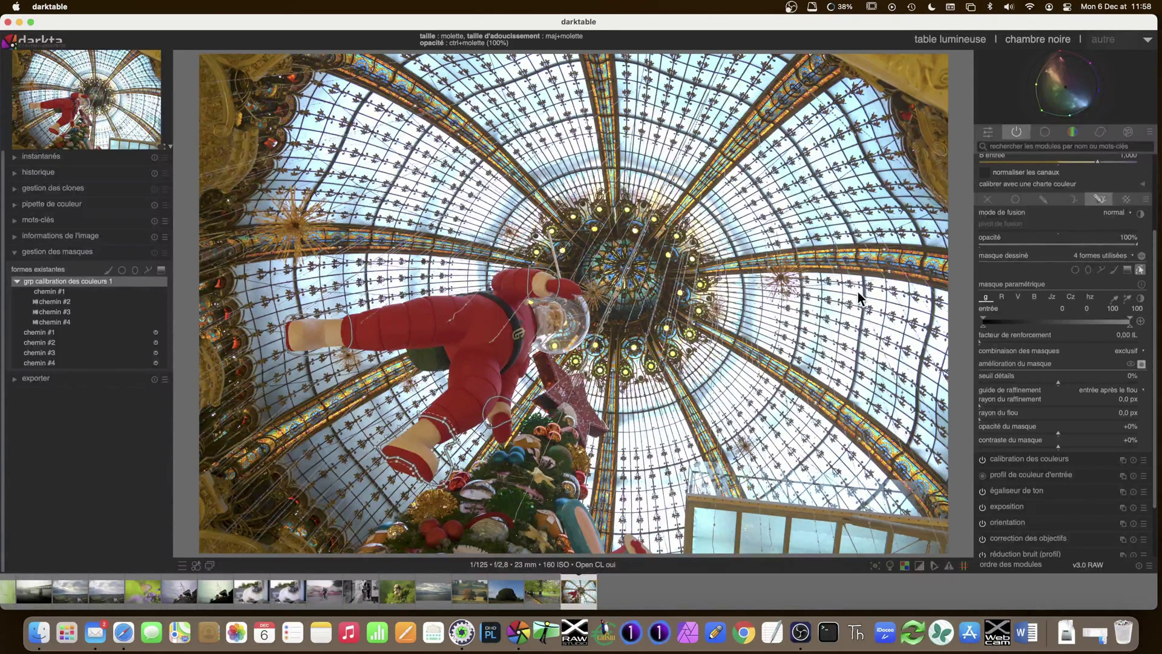
# - Preview the hz, Cz and Jz channel data of the parametric mask to compare how they separate the figure
pyautogui.click(1095, 298)
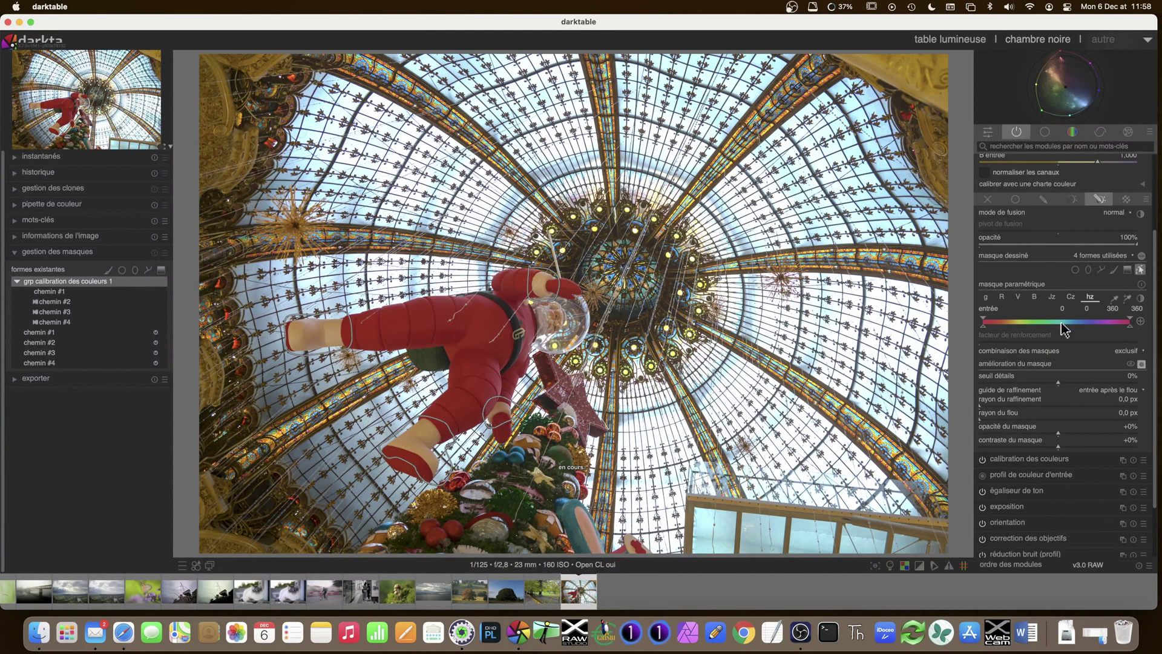
pyautogui.press('c')
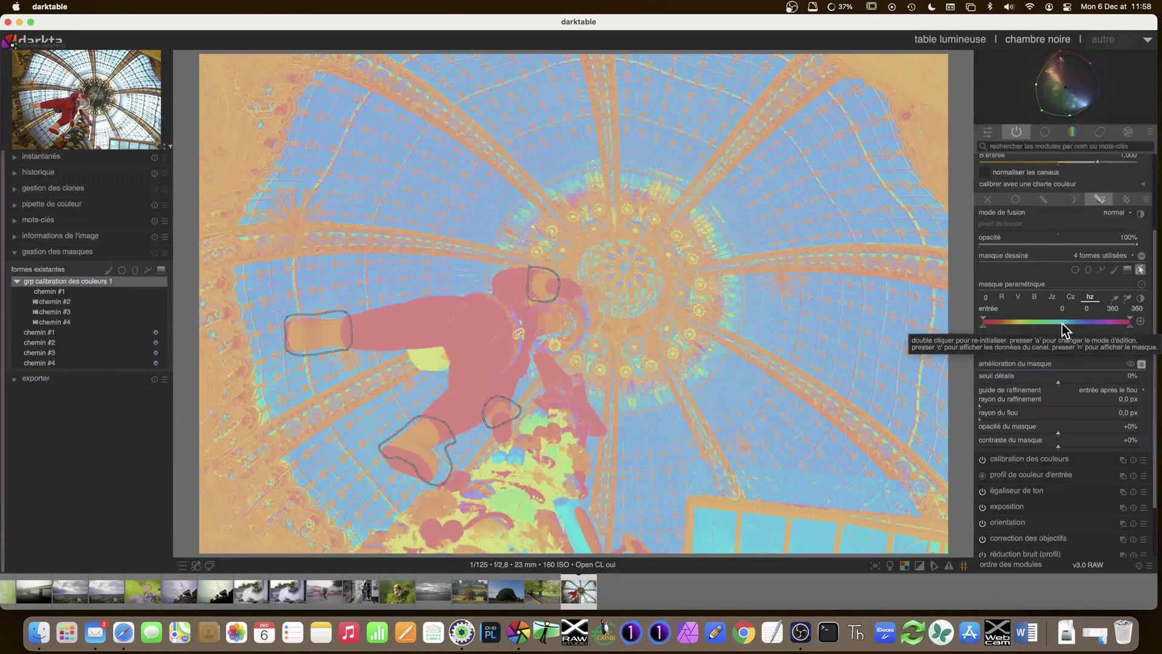
pyautogui.click(1071, 297)
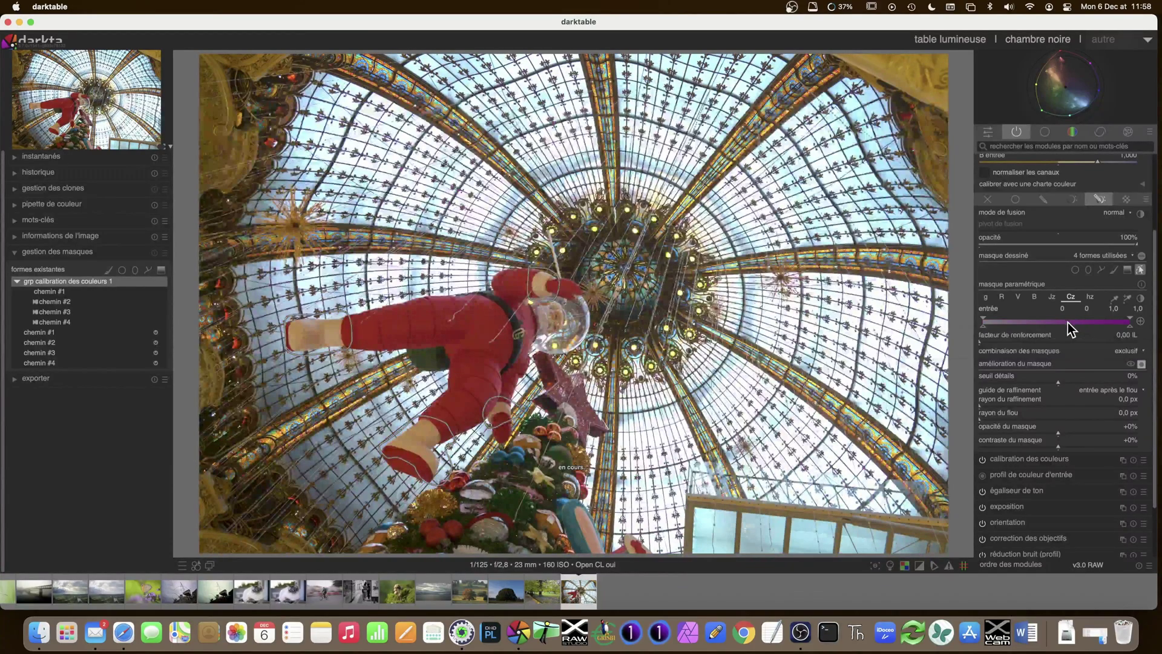
pyautogui.press('c')
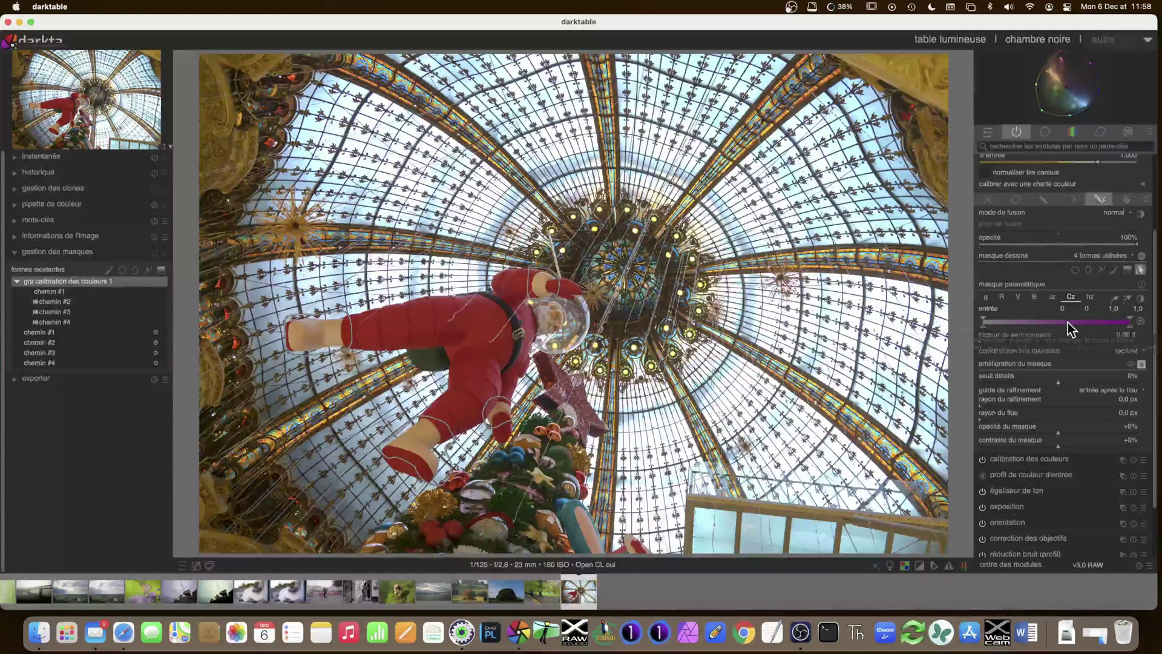
pyautogui.click(1054, 303)
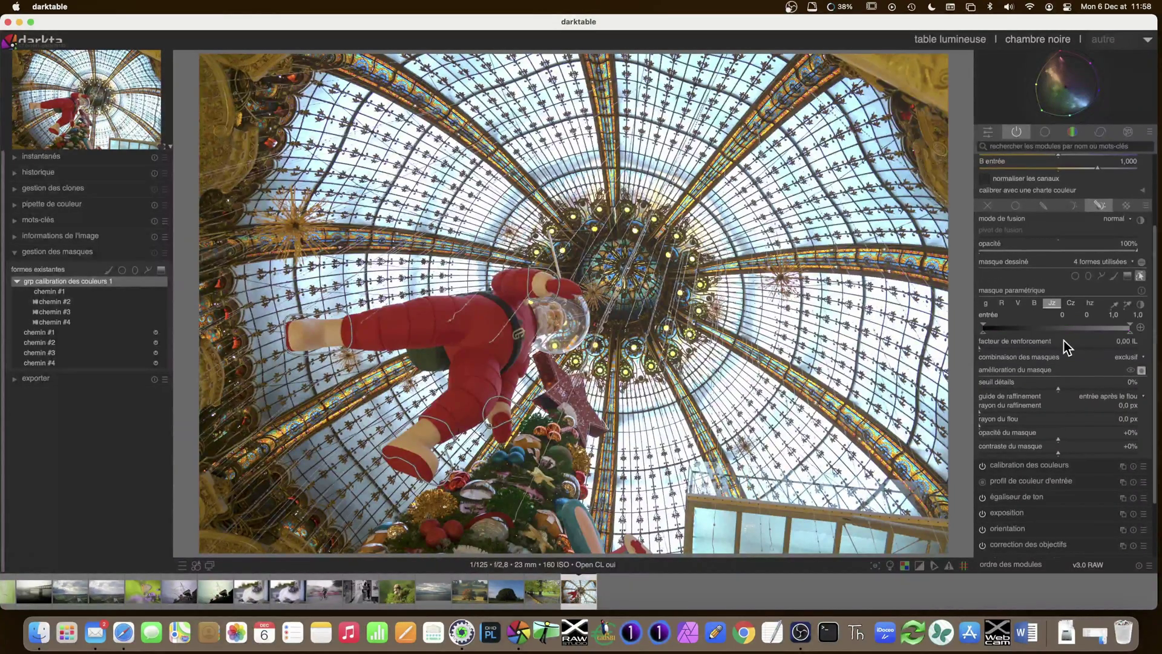
pyautogui.press('c')
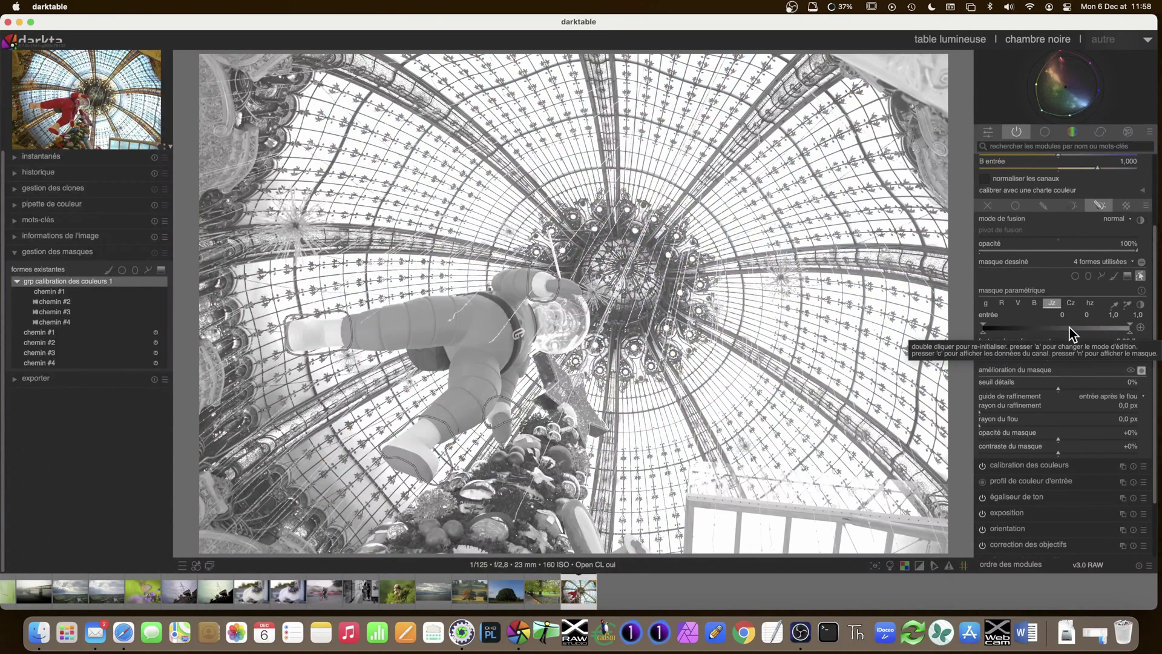
pyautogui.press('c')
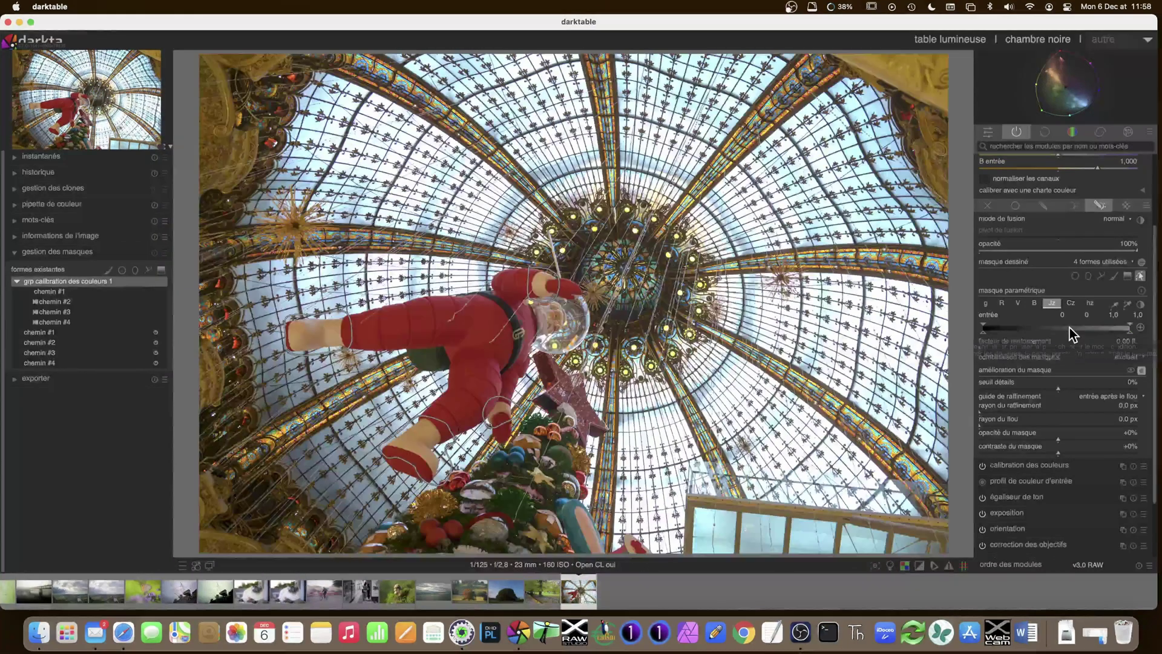
# - Display the mask overlay and restrict the Jz input range to lower limits of 0,42 and 0,58
pyautogui.click(1142, 372)
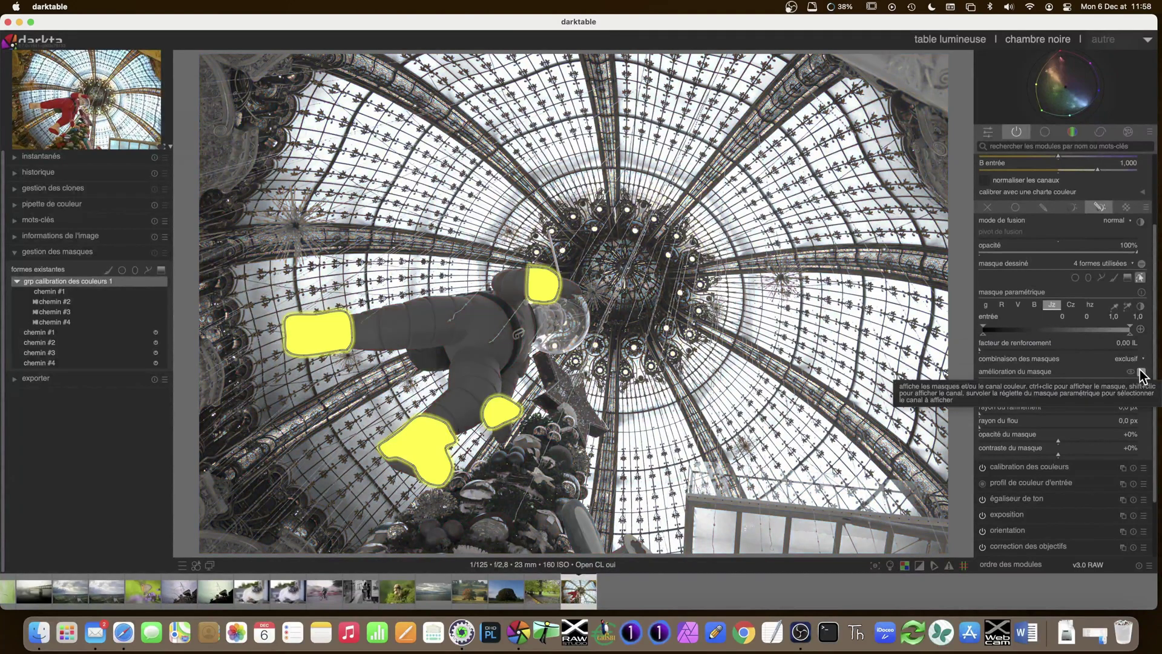
pyautogui.moveTo(984, 335); pyautogui.dragTo(1042, 333)
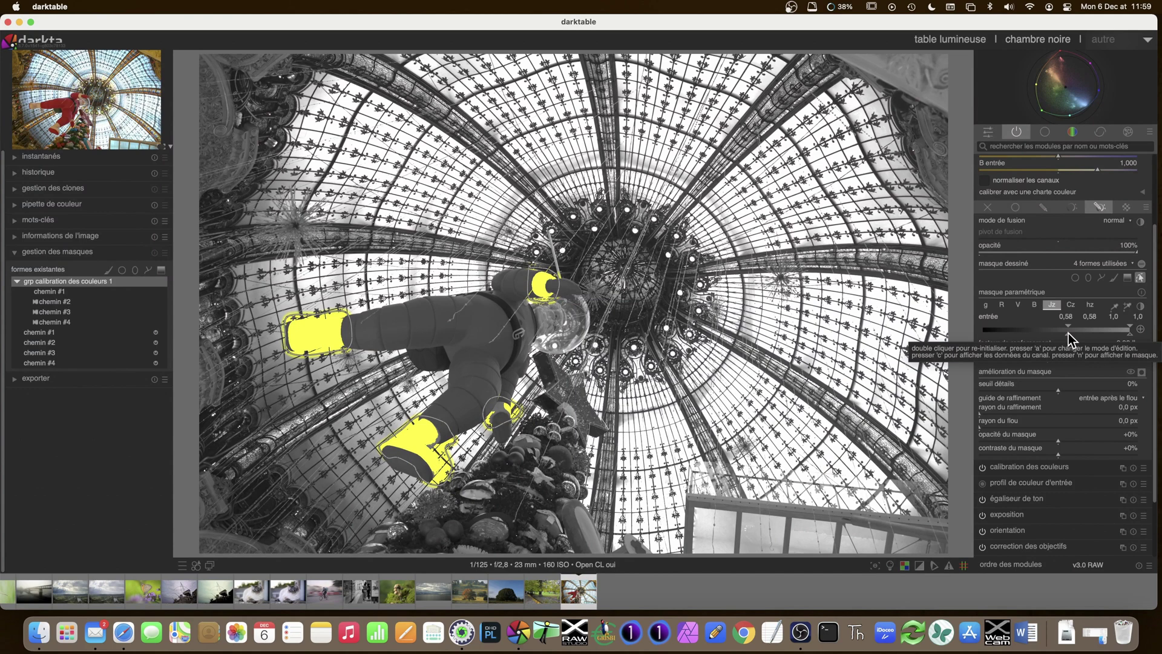
pyautogui.moveTo(1052, 333); pyautogui.dragTo(1044, 333)
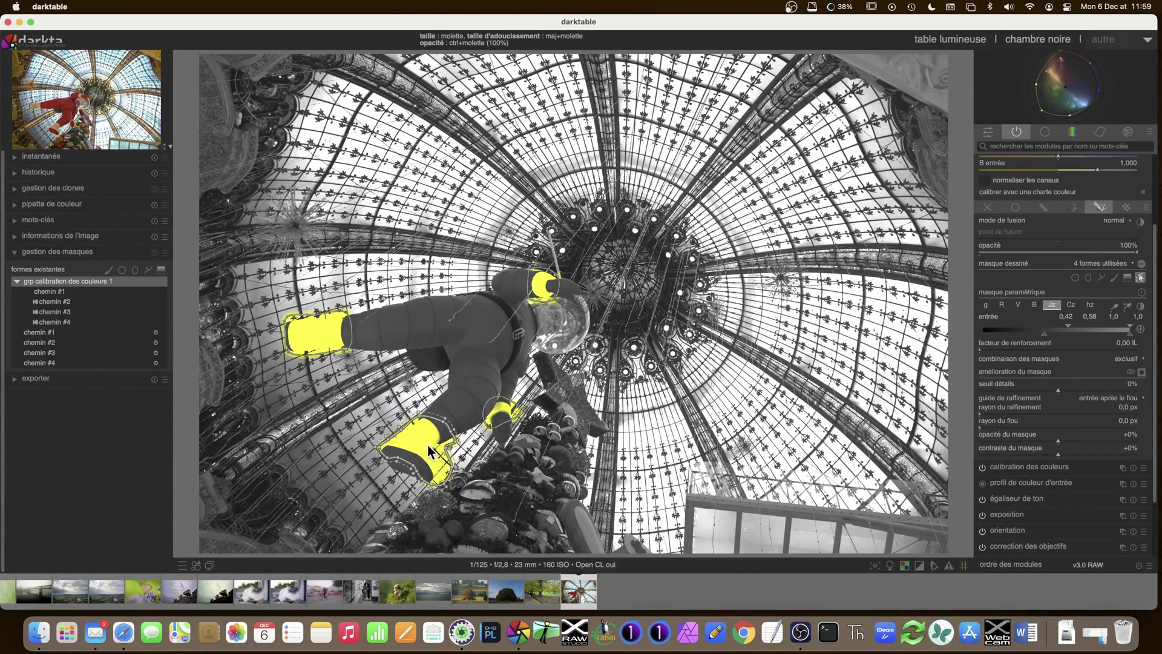
# - Restrict the hz input range to 44, 44, 158 and 200 to exclude the unwanted hues
pyautogui.scroll(-2, 1082, 312)
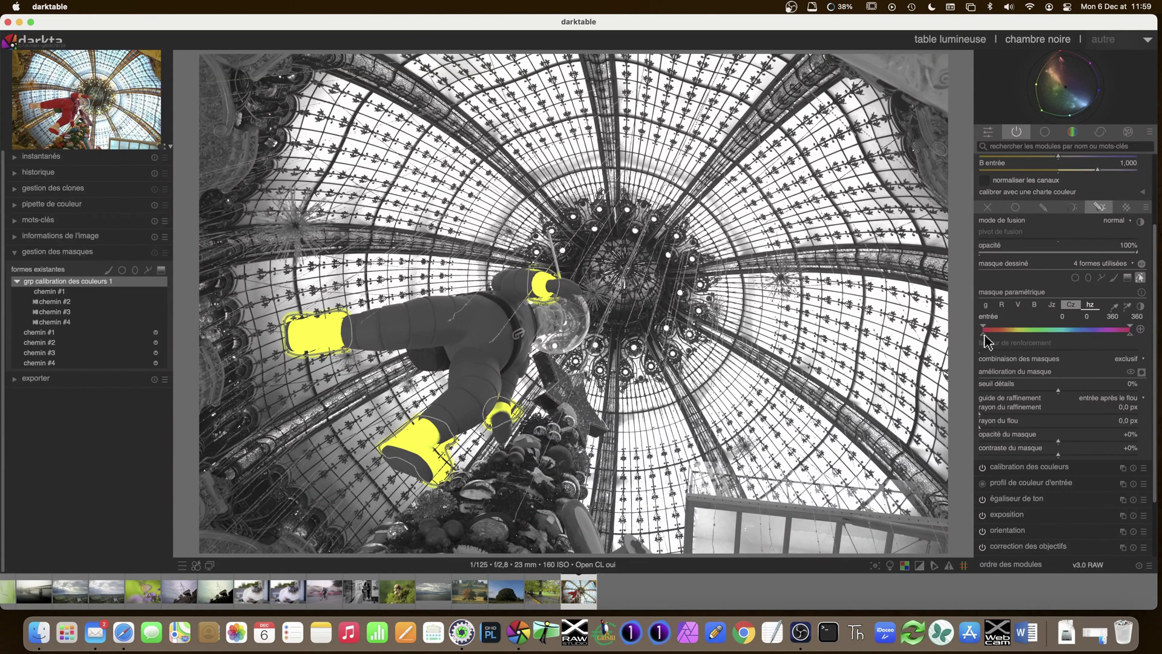
pyautogui.moveTo(995, 334); pyautogui.dragTo(999, 338)
pyautogui.moveTo(1129, 333); pyautogui.dragTo(1055, 337)
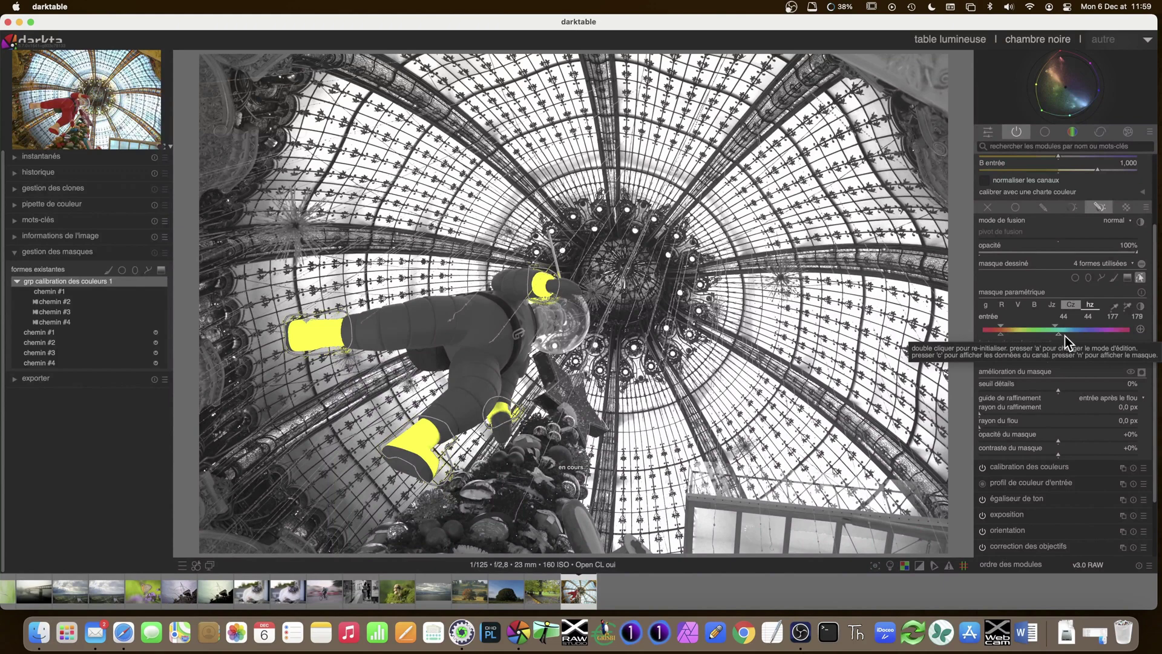
pyautogui.moveTo(1058, 329); pyautogui.dragTo(1042, 326)
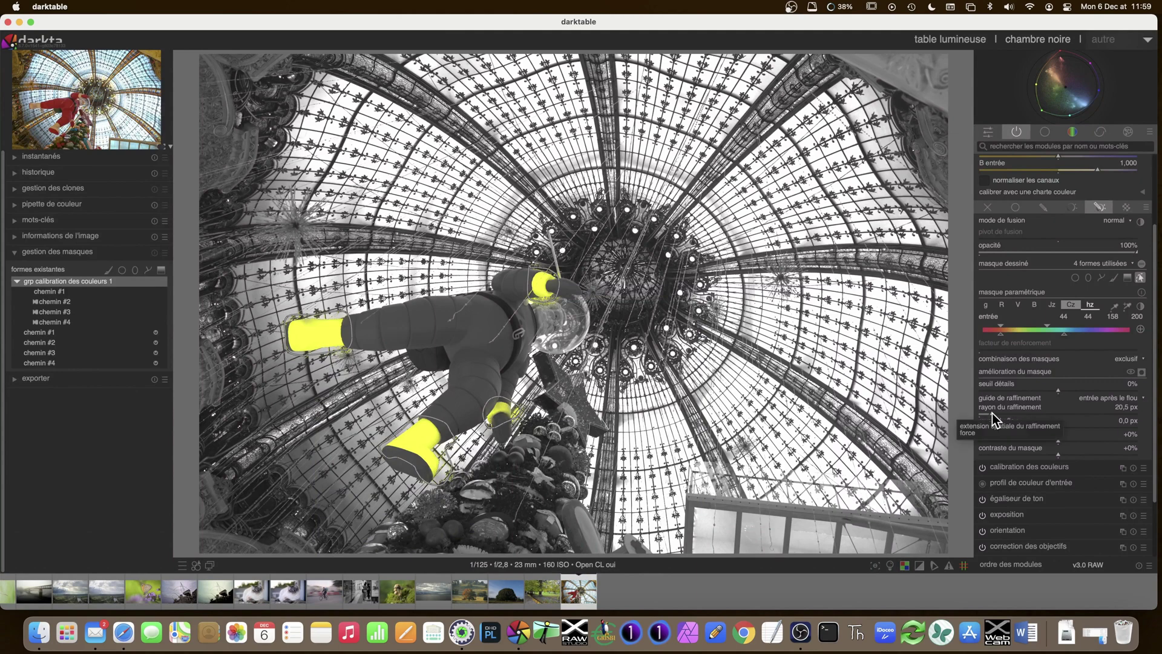
# - Refine the combined mask with a rayon du raffinement of 24,1 px and a contraste du masque of +14%
pyautogui.scroll(2, 993, 413)
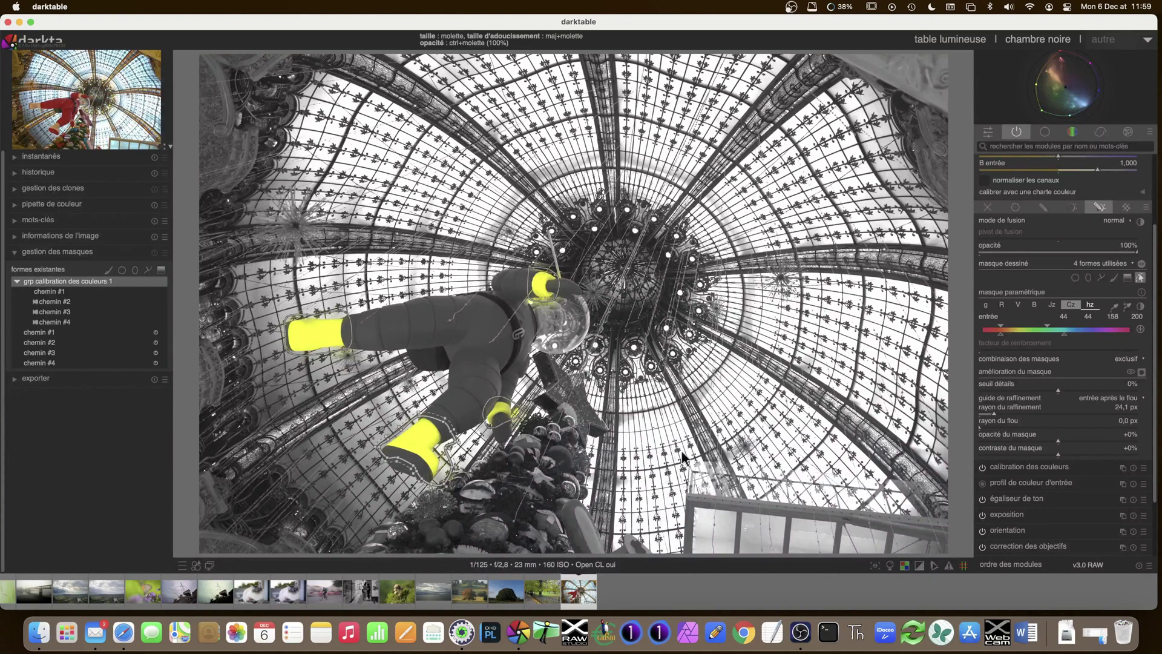
pyautogui.click(1067, 455)
pyautogui.click(1069, 456)
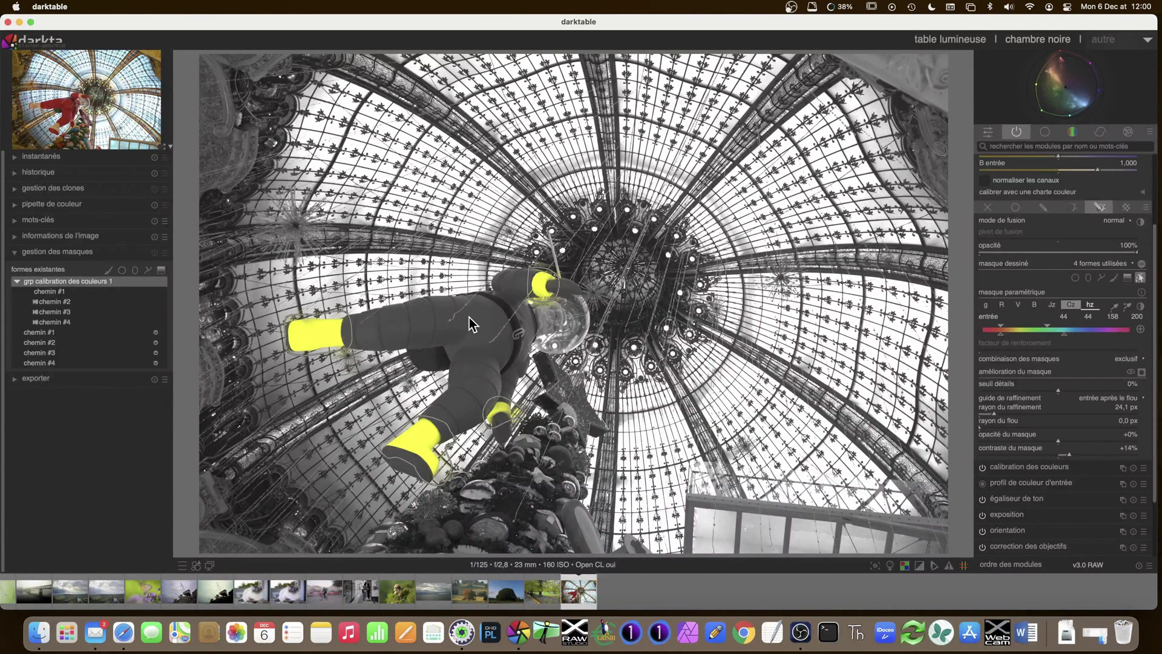
# - Reshape the drawn path around the upper glove at 200% zoom so it excludes the beard and glass globe, then fit the whole image
pyautogui.click(170, 146)
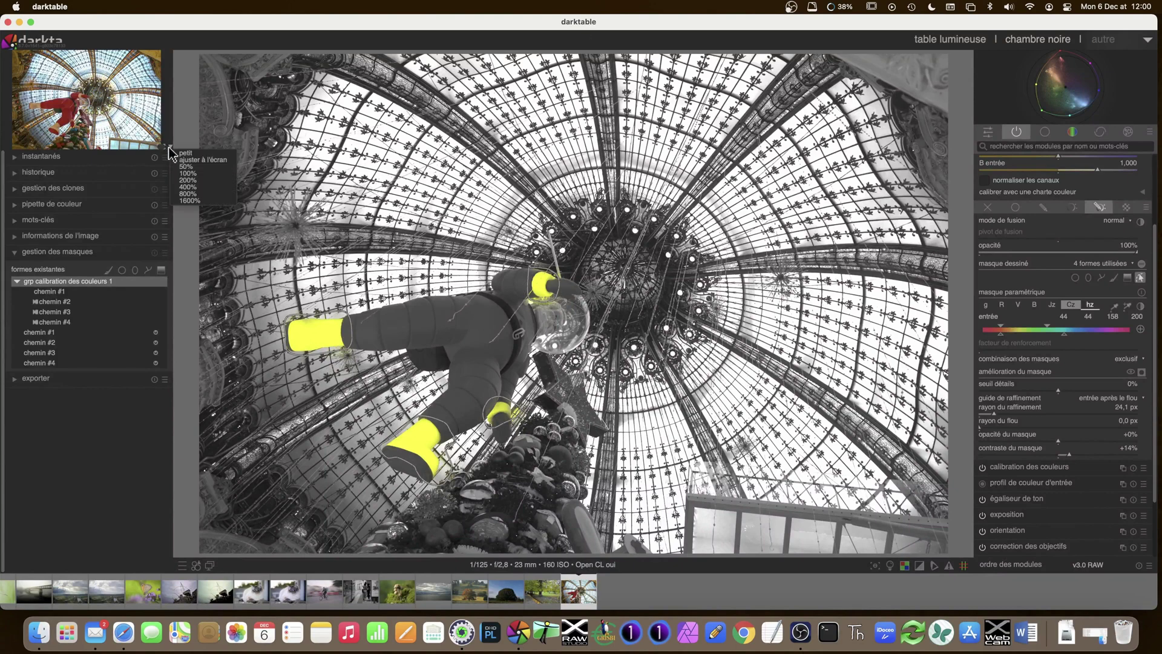
pyautogui.click(190, 180)
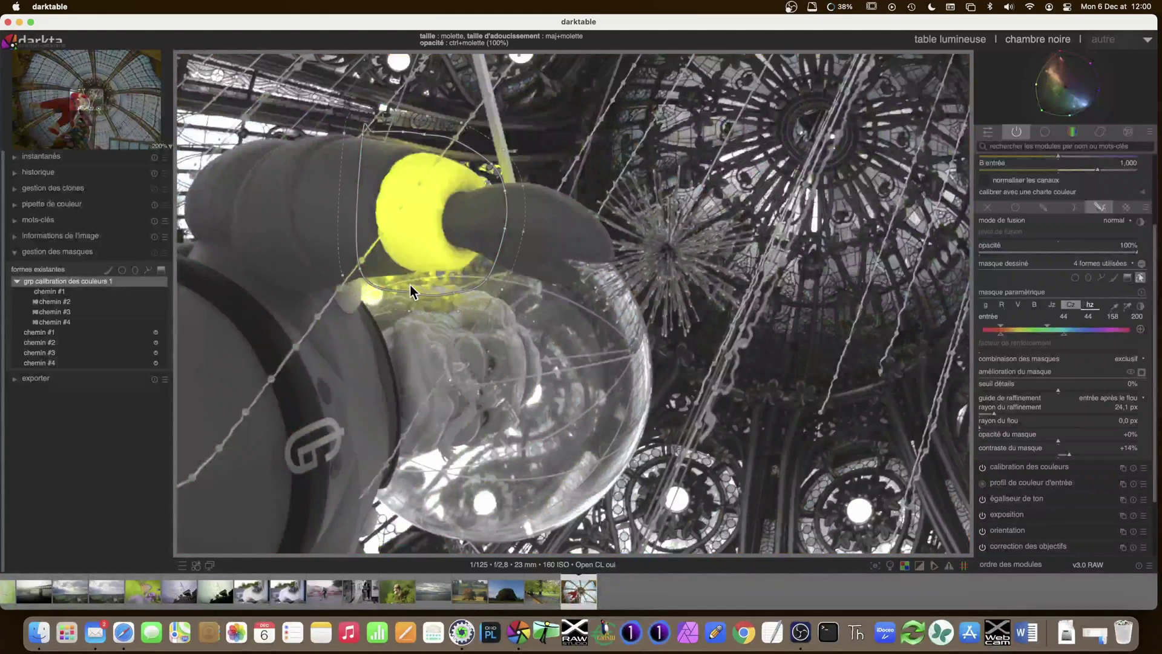
pyautogui.moveTo(449, 279); pyautogui.dragTo(369, 239)
pyautogui.moveTo(482, 274)
pyautogui.mouseDown()
pyautogui.moveTo(483, 263)
pyautogui.moveTo(485, 277)
pyautogui.mouseUp()
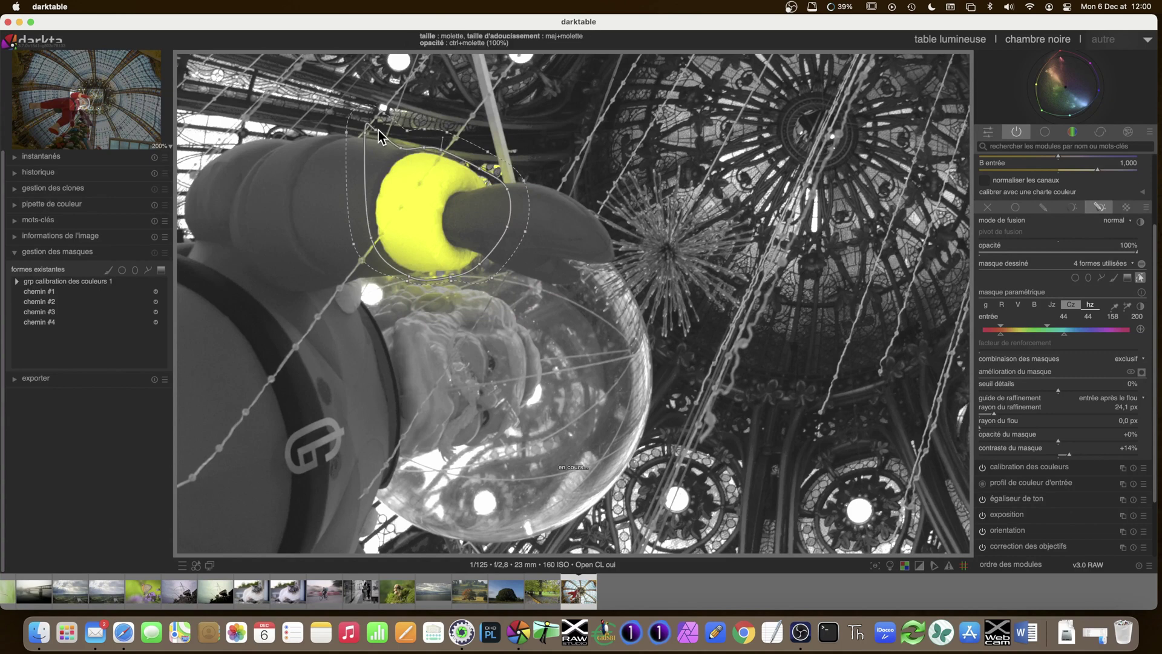
pyautogui.moveTo(376, 132); pyautogui.dragTo(380, 164)
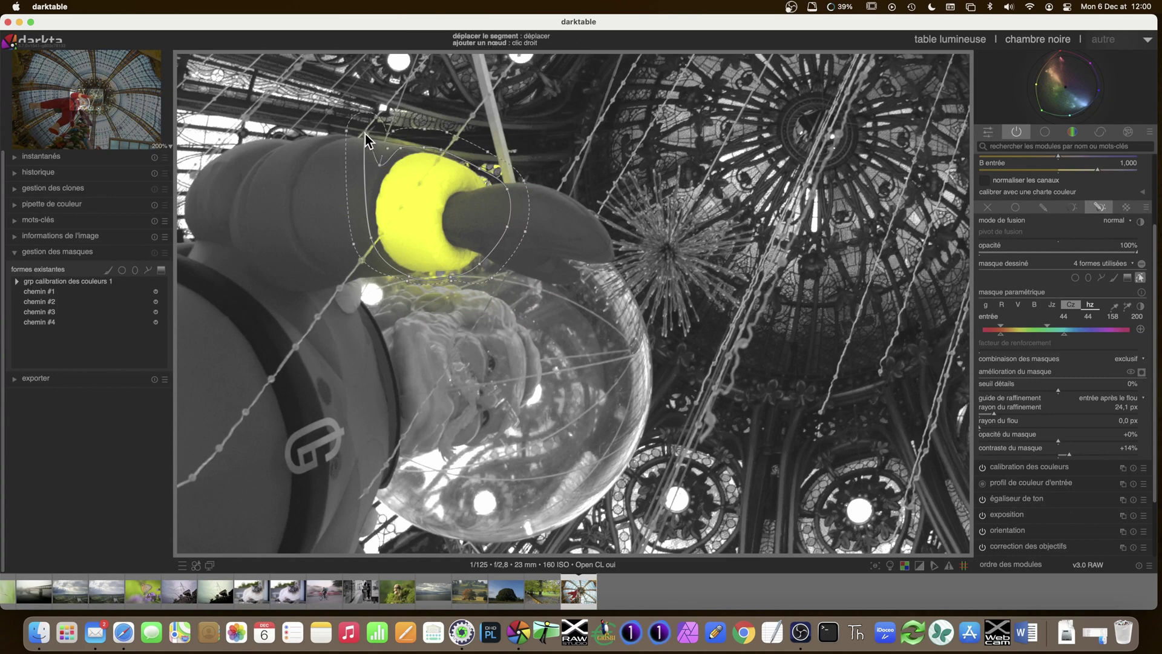
pyautogui.moveTo(365, 133); pyautogui.dragTo(367, 186)
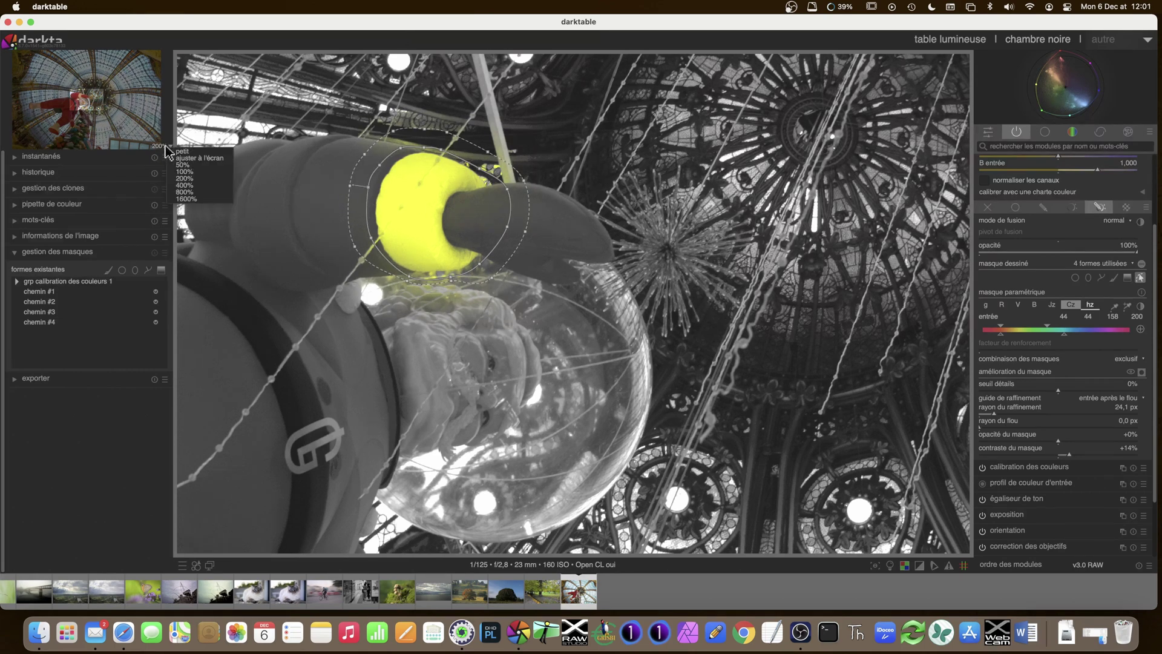
pyautogui.middleClick(624, 327)
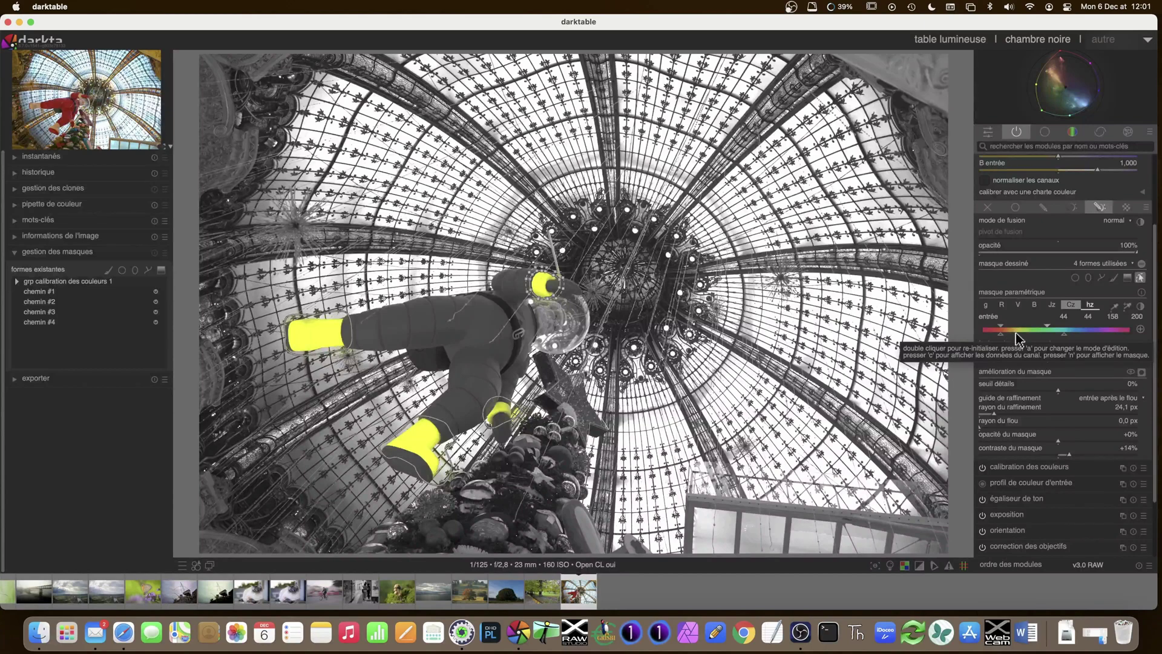
# - Hide the mask overlay and sample the average RVB colour of the outstretched boot with the pipette de couleur
pyautogui.scroll(-3, 1068, 306)
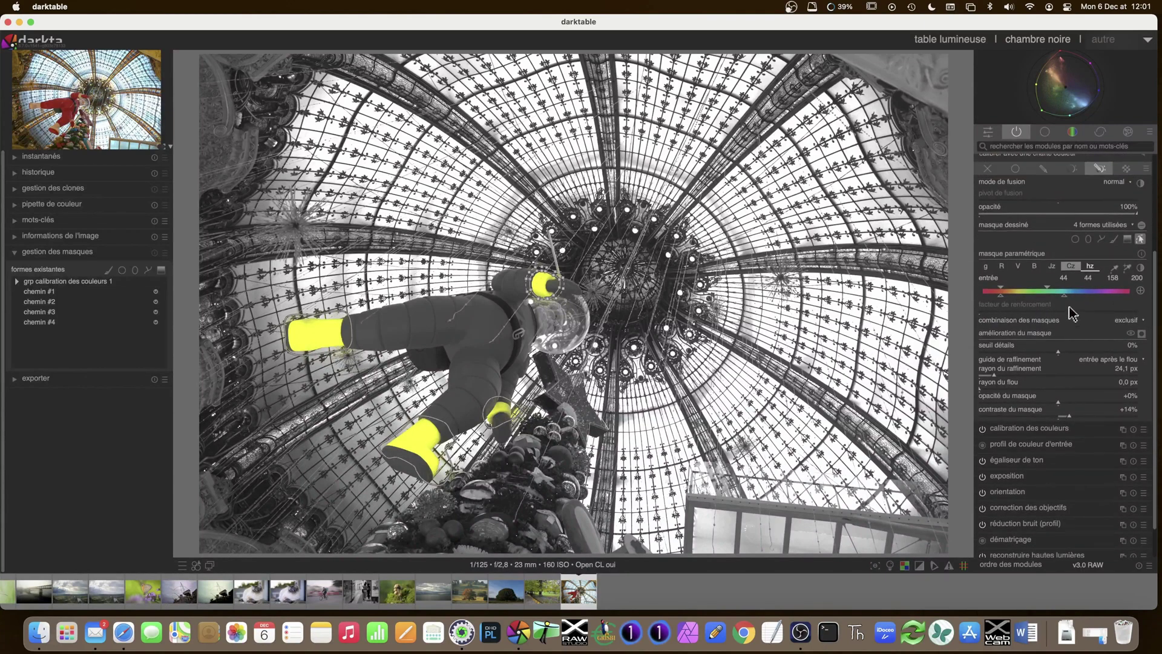
pyautogui.click(1141, 334)
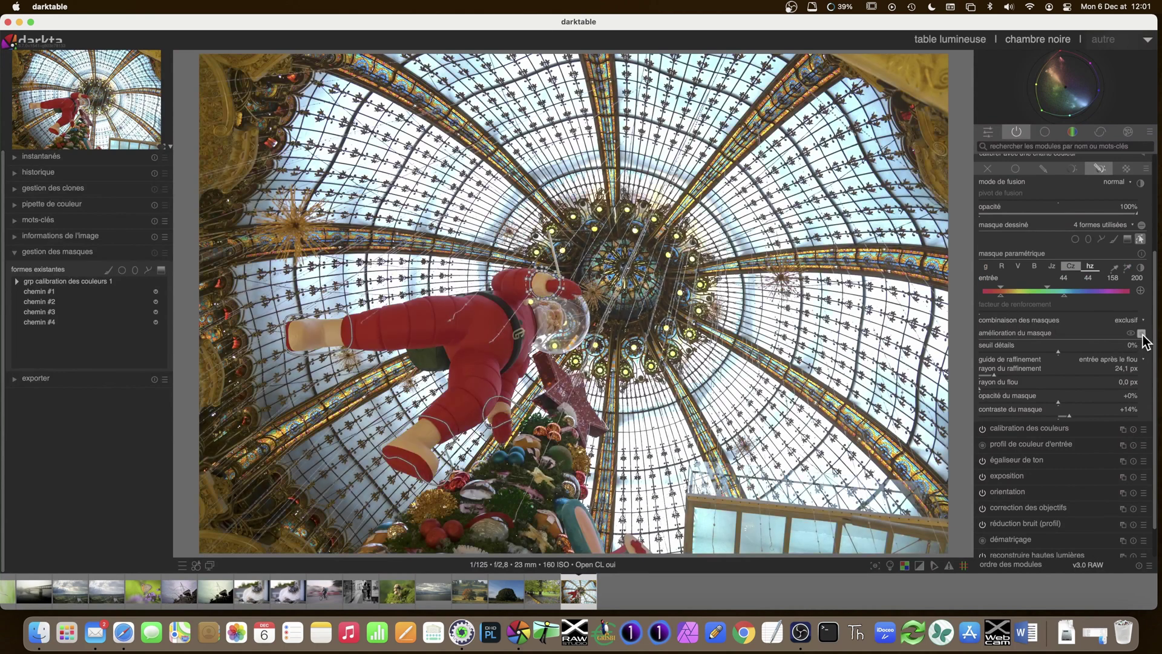
pyautogui.scroll(6, 1024, 353)
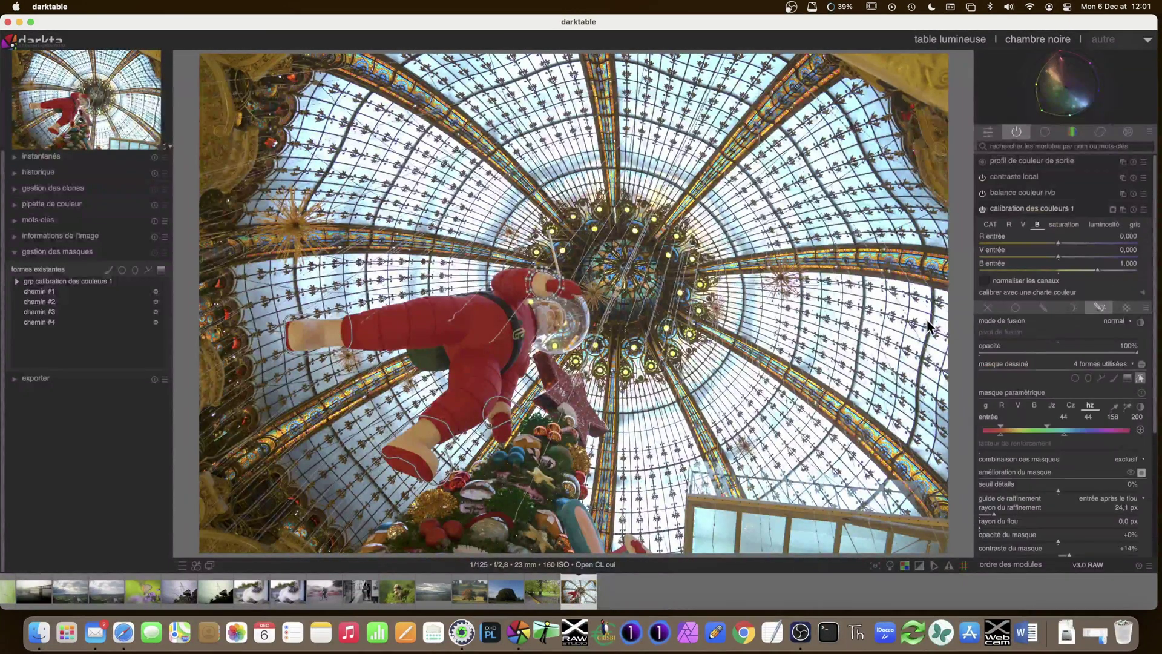
pyautogui.click(35, 206)
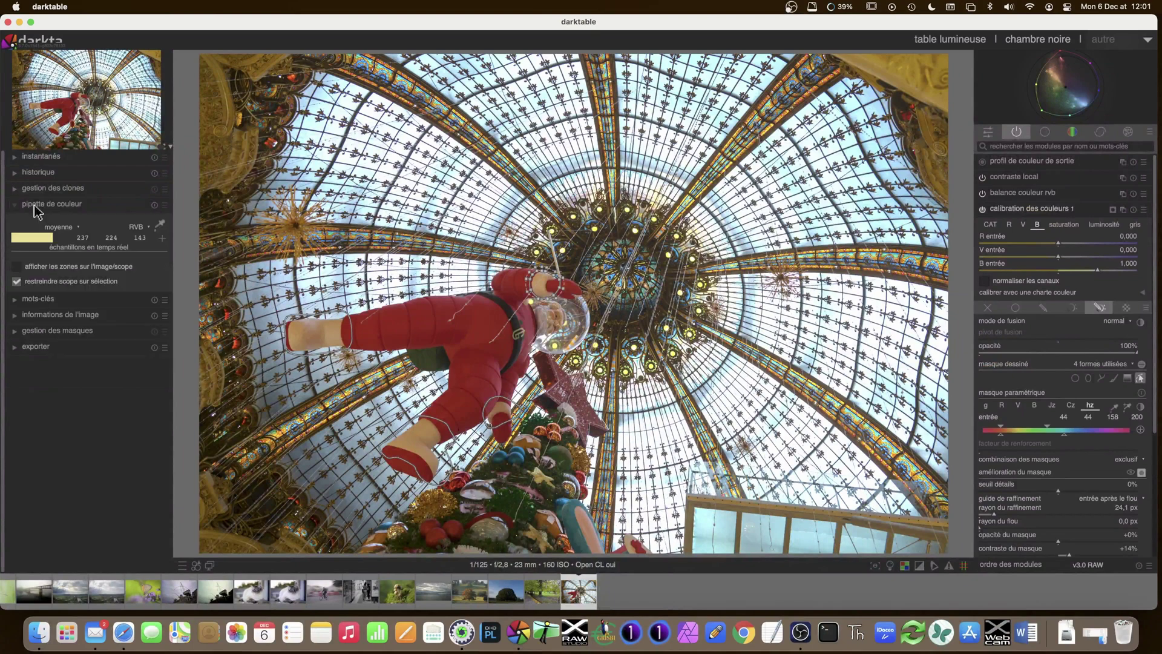
pyautogui.click(160, 225)
pyautogui.click(318, 330)
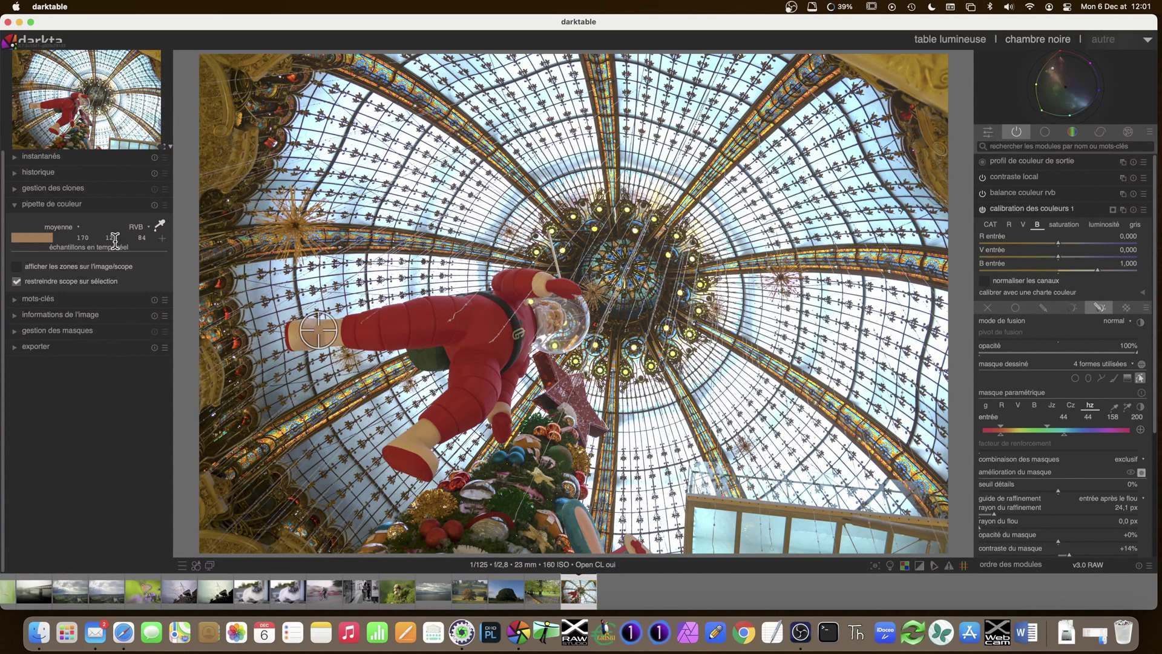
# - Neutralise the boots' tint by setting R entrée to 0,518 for the R channel and V entrée to 0,734 for the V channel
pyautogui.click(1009, 225)
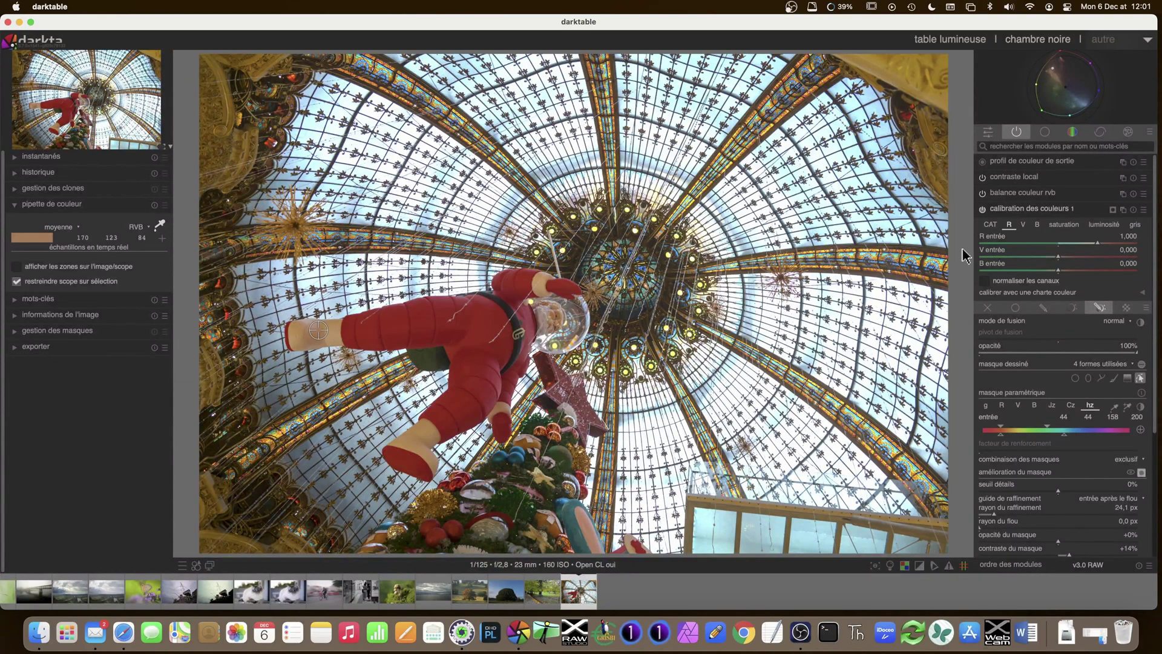
pyautogui.moveTo(1096, 245); pyautogui.dragTo(1086, 244)
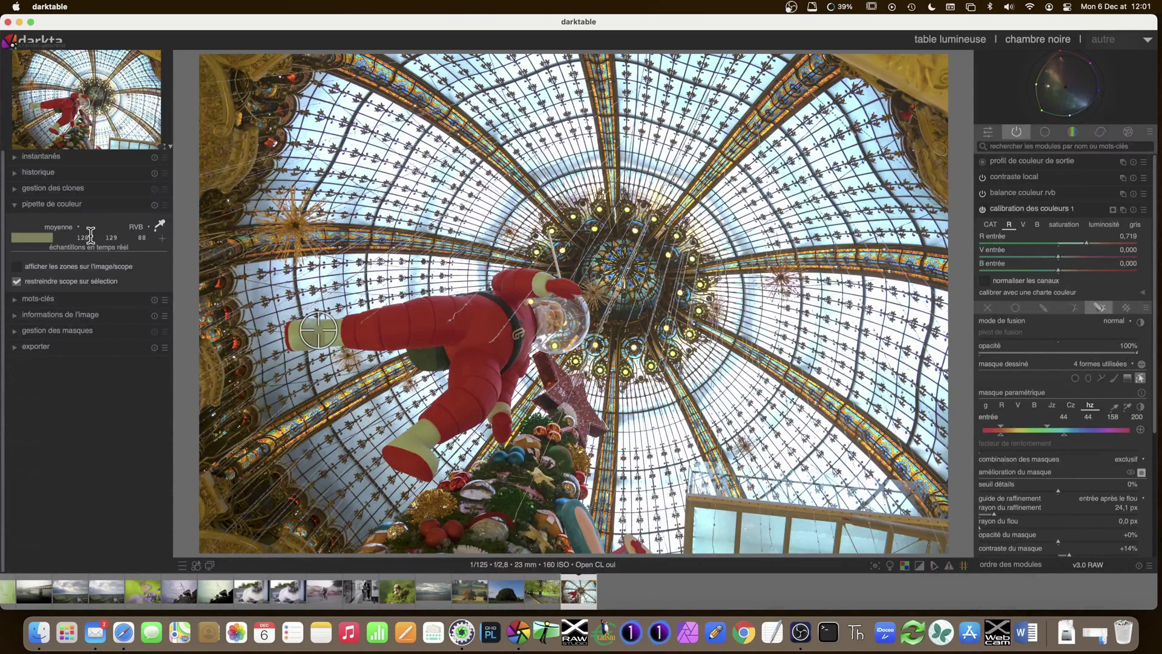
pyautogui.moveTo(1086, 244); pyautogui.dragTo(1090, 243)
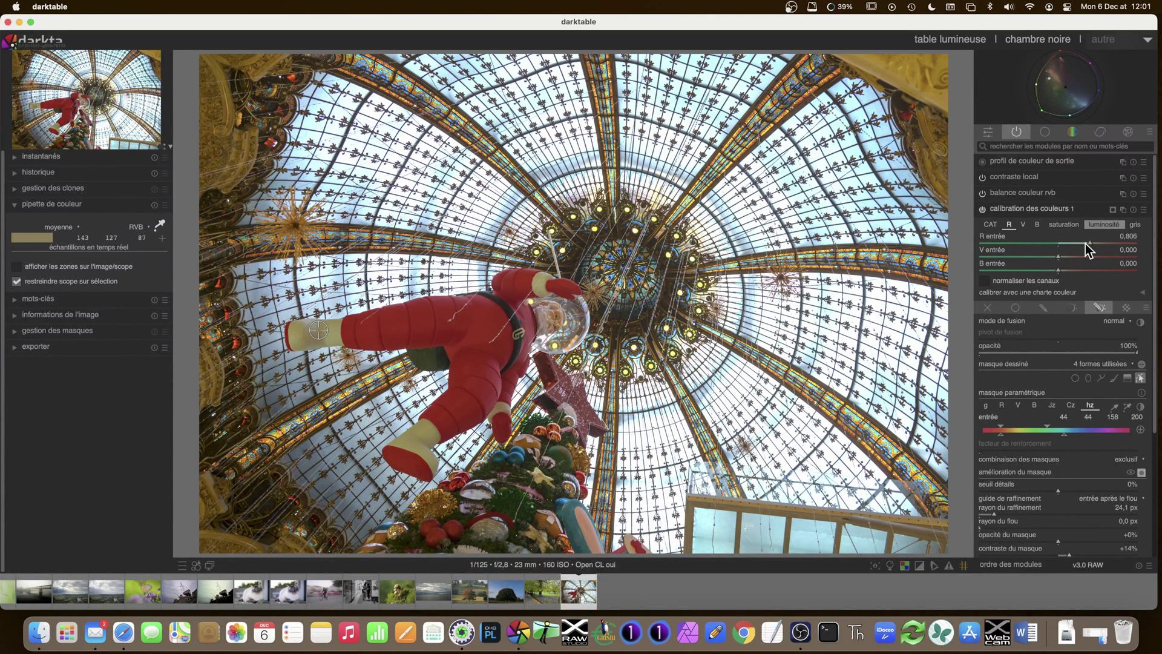
pyautogui.click(1024, 225)
pyautogui.moveTo(1091, 257); pyautogui.dragTo(1087, 257)
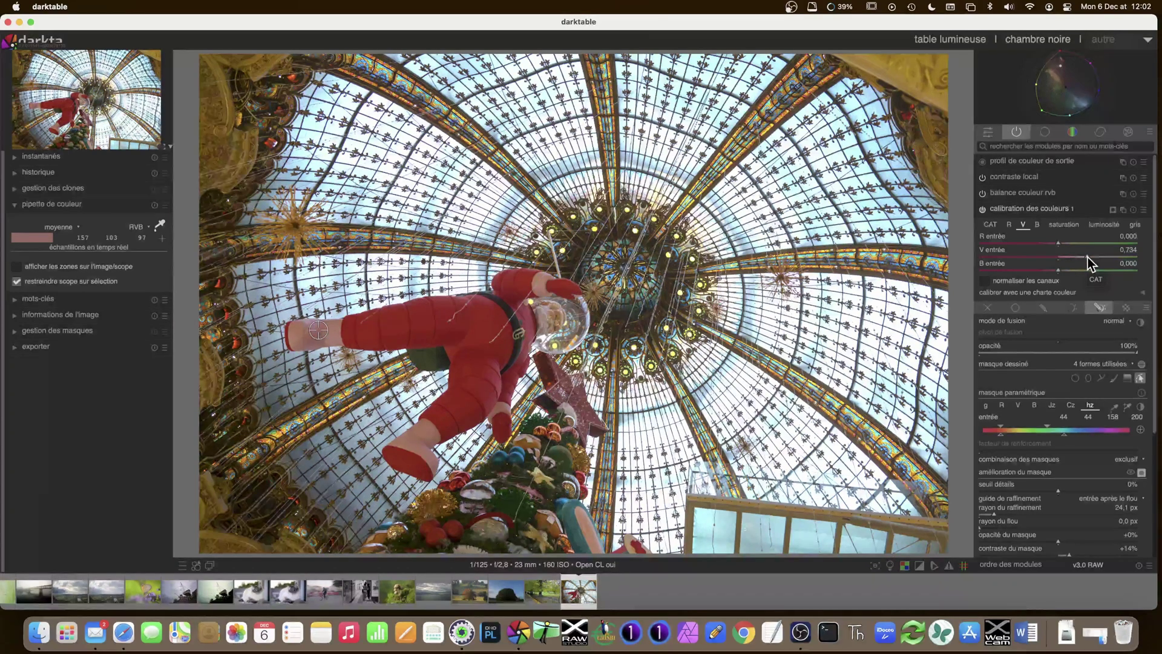
pyautogui.click(1009, 225)
pyautogui.moveTo(1089, 242); pyautogui.dragTo(1078, 242)
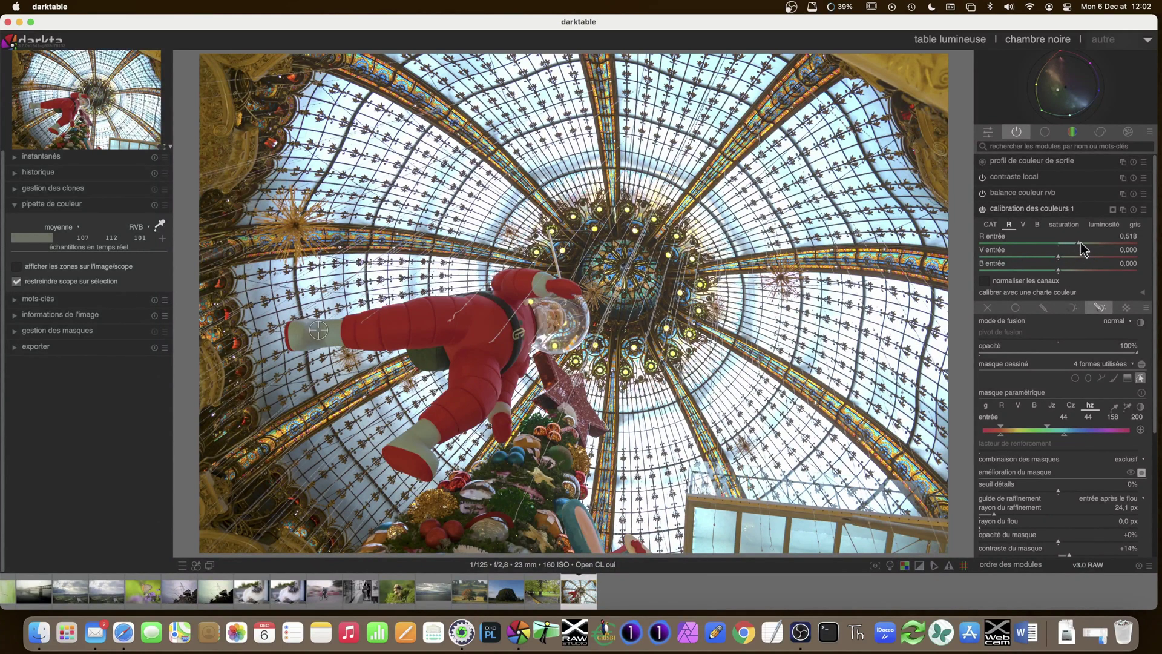
# - Brighten the masked boots and gloves with luminosité values of R 0,266, V 0,223 and B 0,273
pyautogui.click(1104, 225)
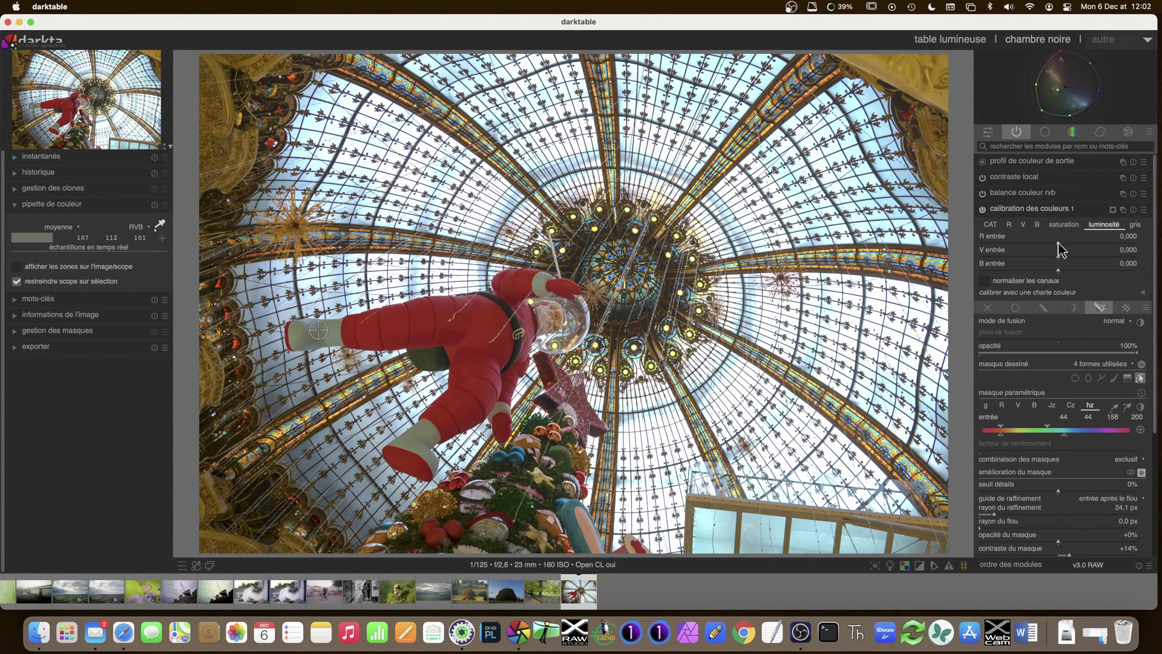
pyautogui.scroll(2, 1071, 248)
pyautogui.moveTo(1055, 262)
pyautogui.mouseDown()
pyautogui.moveTo(1079, 271)
pyautogui.moveTo(1076, 256)
pyautogui.mouseUp()
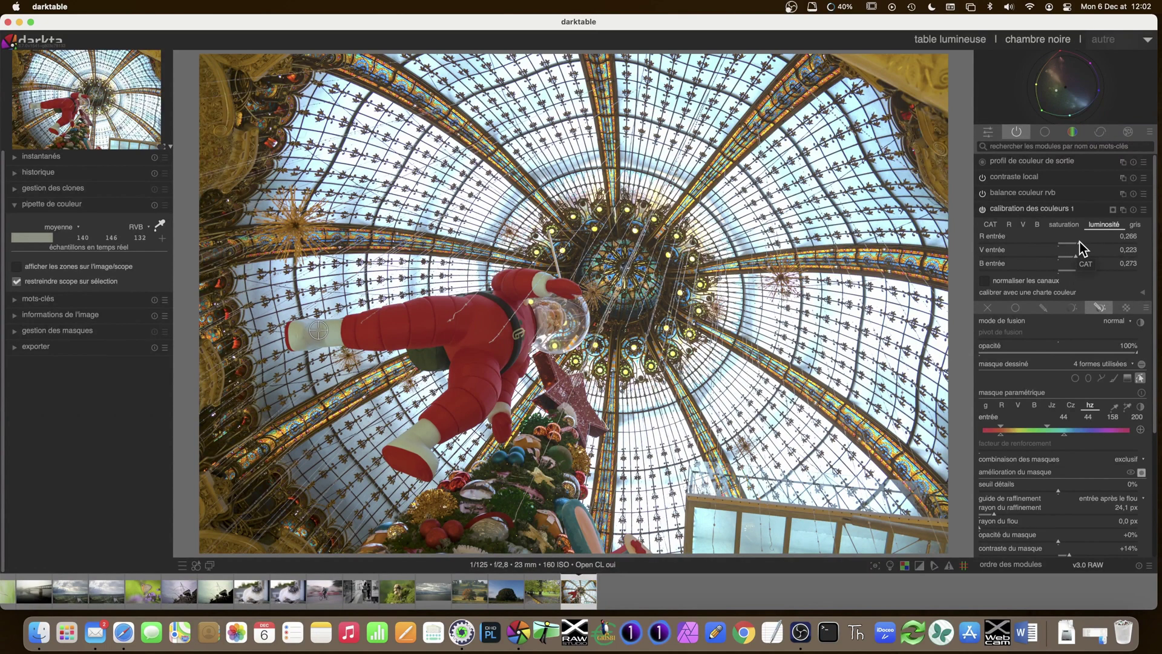
# - Set the saturation inputs R, V and B of calibration des couleurs 1 to about -0,30 each
pyautogui.click(1063, 224)
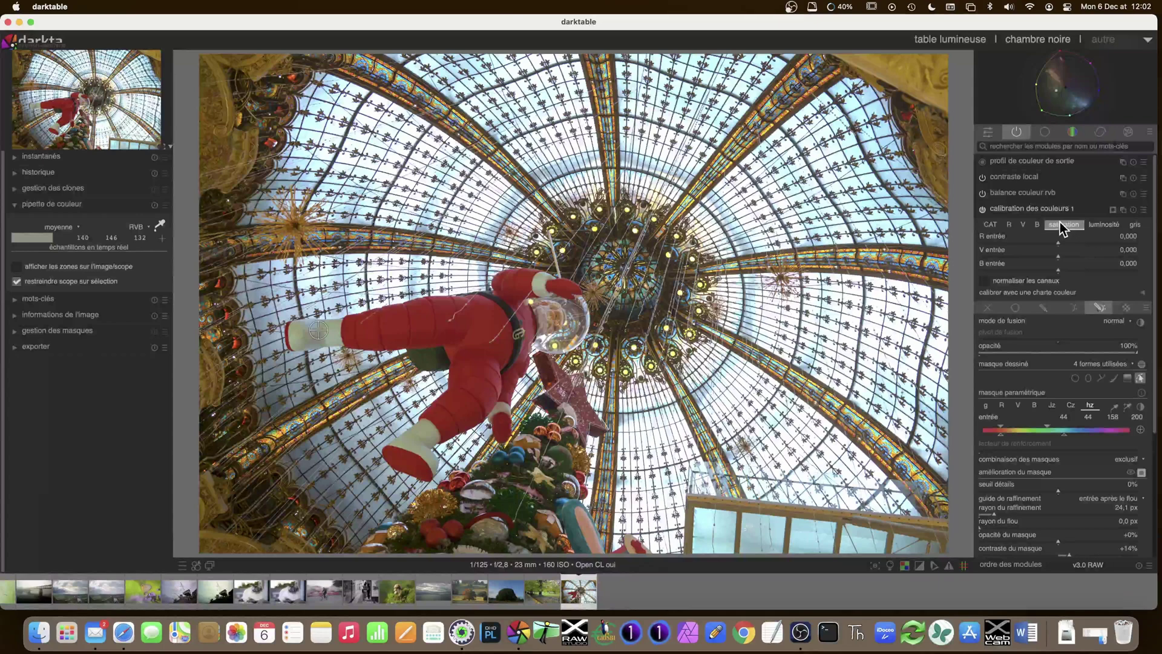
pyautogui.click(1035, 242)
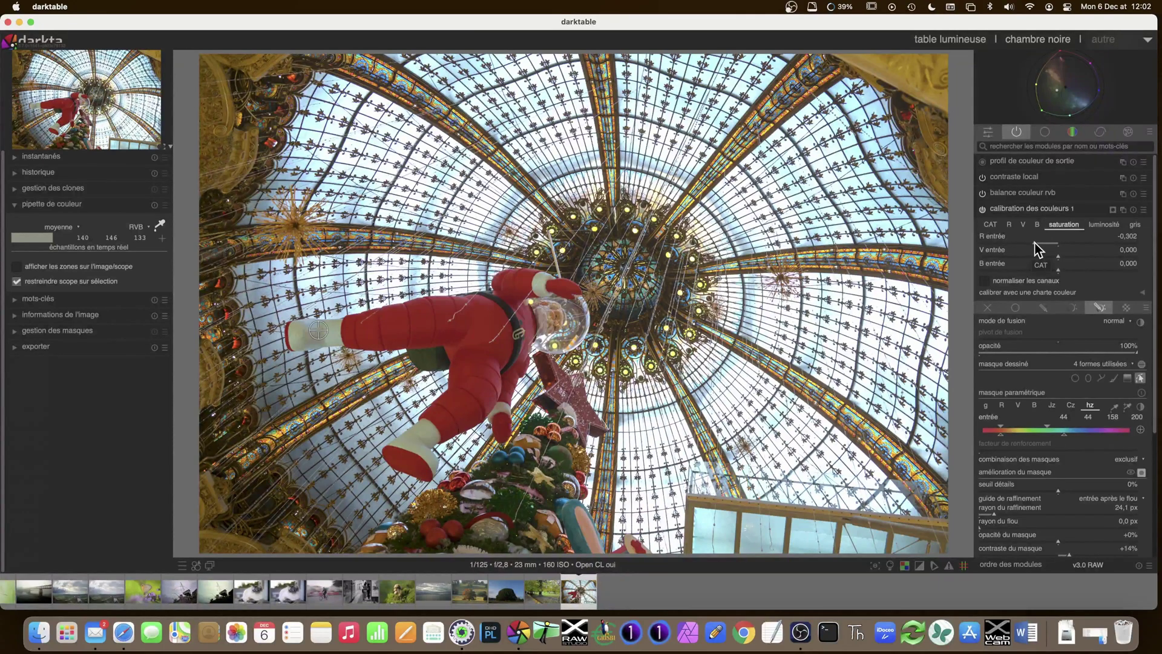
pyautogui.click(1034, 256)
pyautogui.click(1035, 269)
pyautogui.click(1007, 224)
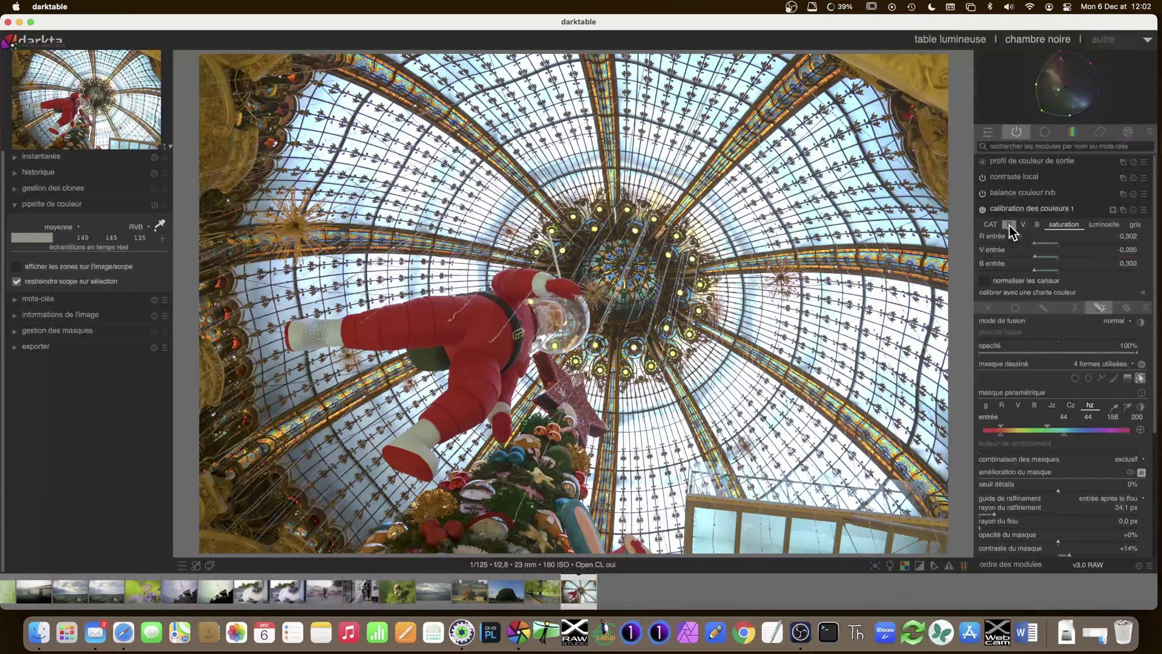
pyautogui.click(990, 224)
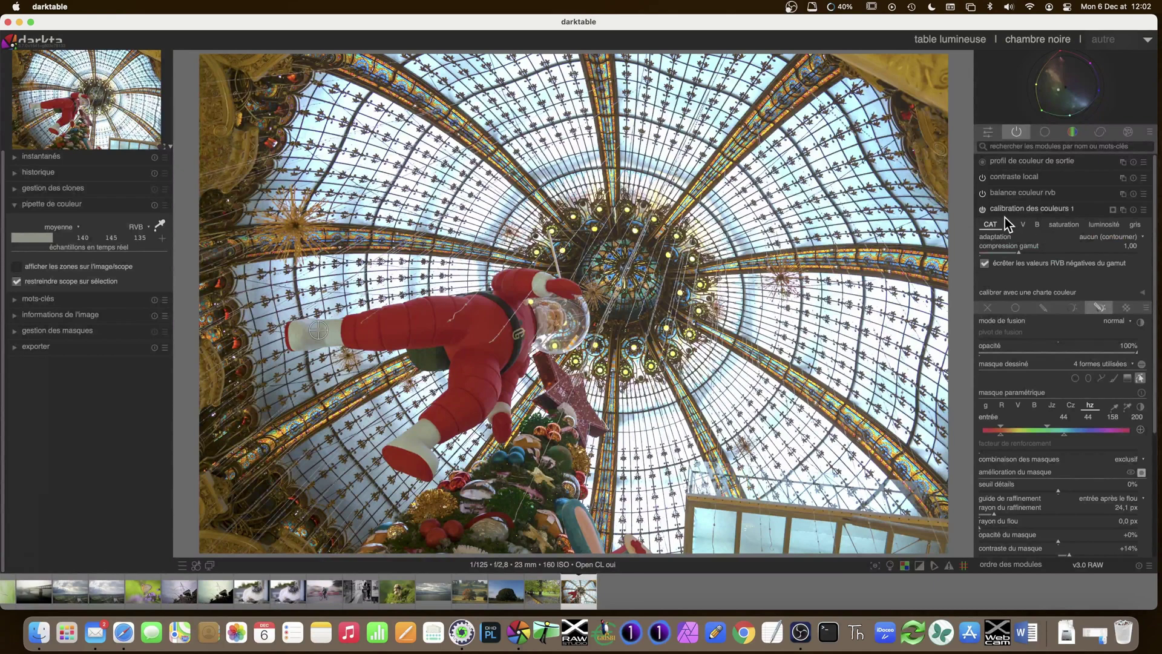
pyautogui.click(1009, 226)
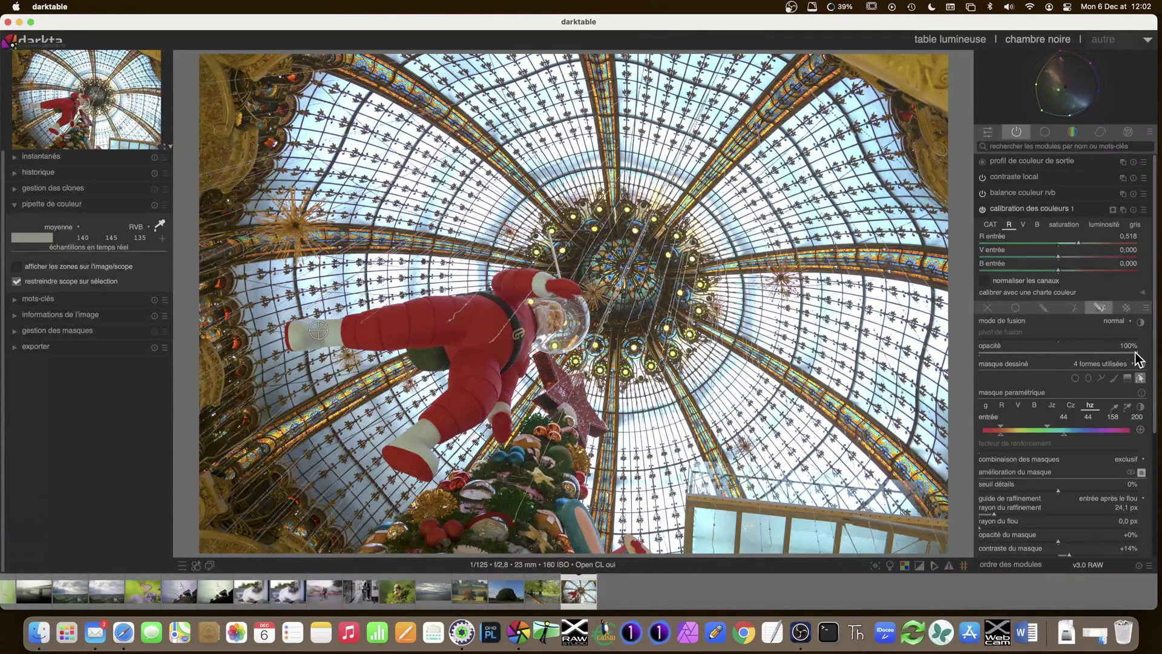
# - Reduce the opacité of calibration des couleurs 1 to 41% and close the module and the colour sampling
pyautogui.moveTo(1137, 357); pyautogui.dragTo(982, 354)
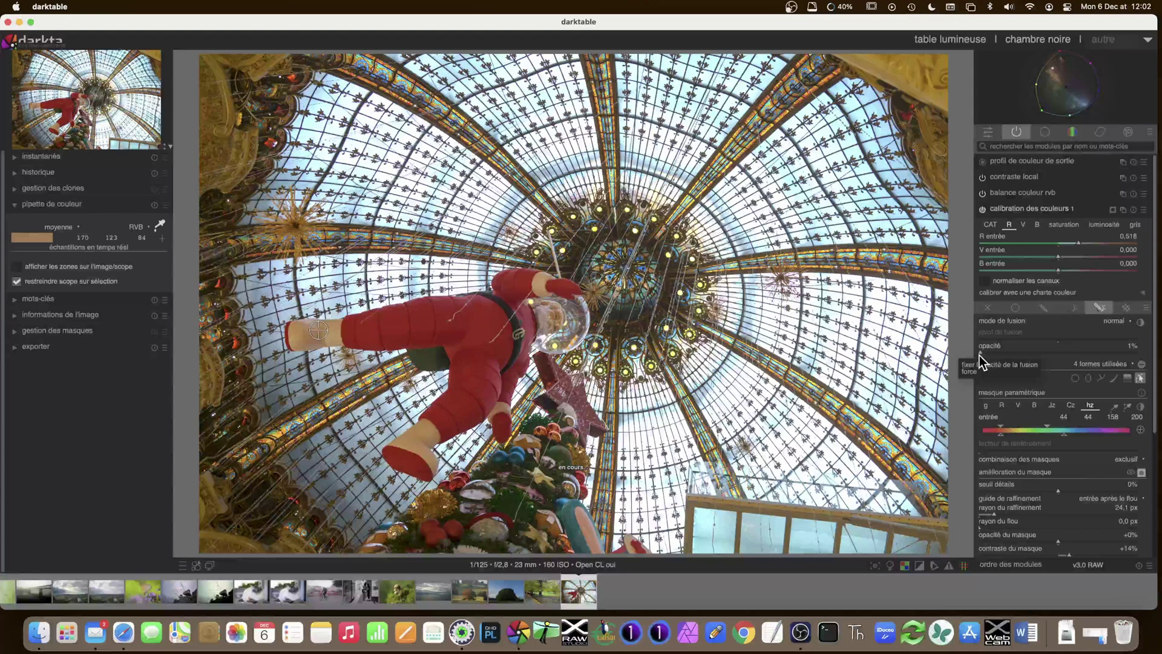
pyautogui.click(1029, 355)
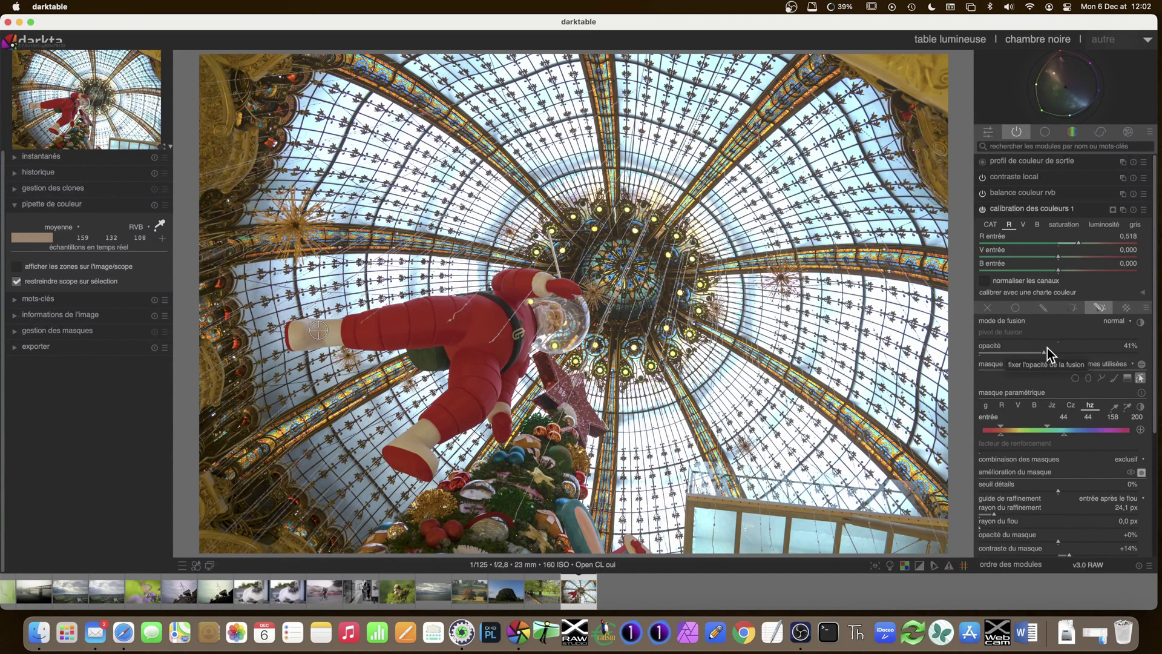
pyautogui.click(1019, 211)
pyautogui.click(160, 225)
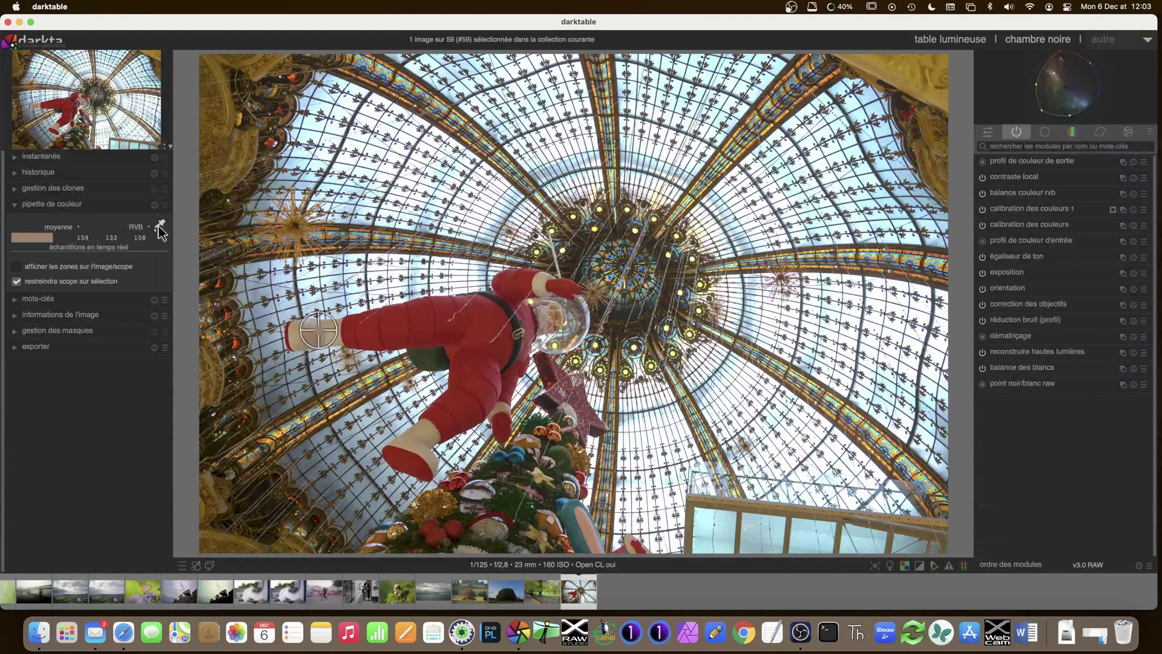